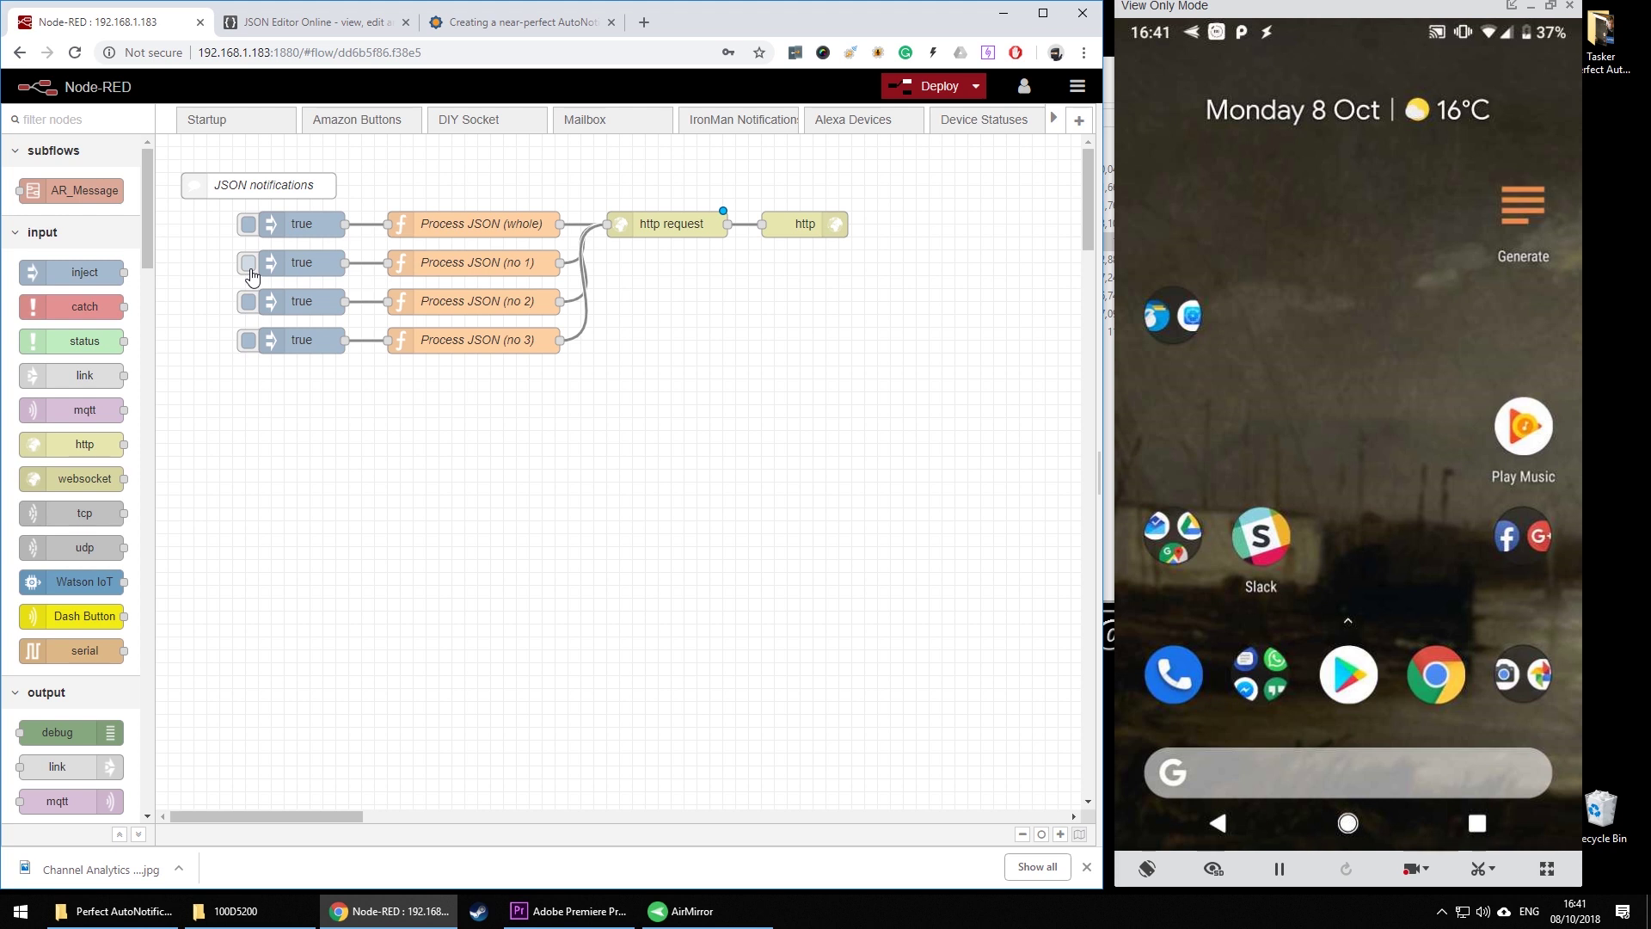
- Fire the Process JSON (no 1), (no 2) and (no 3) inject nodes to send three sample notifications
click(249, 268)
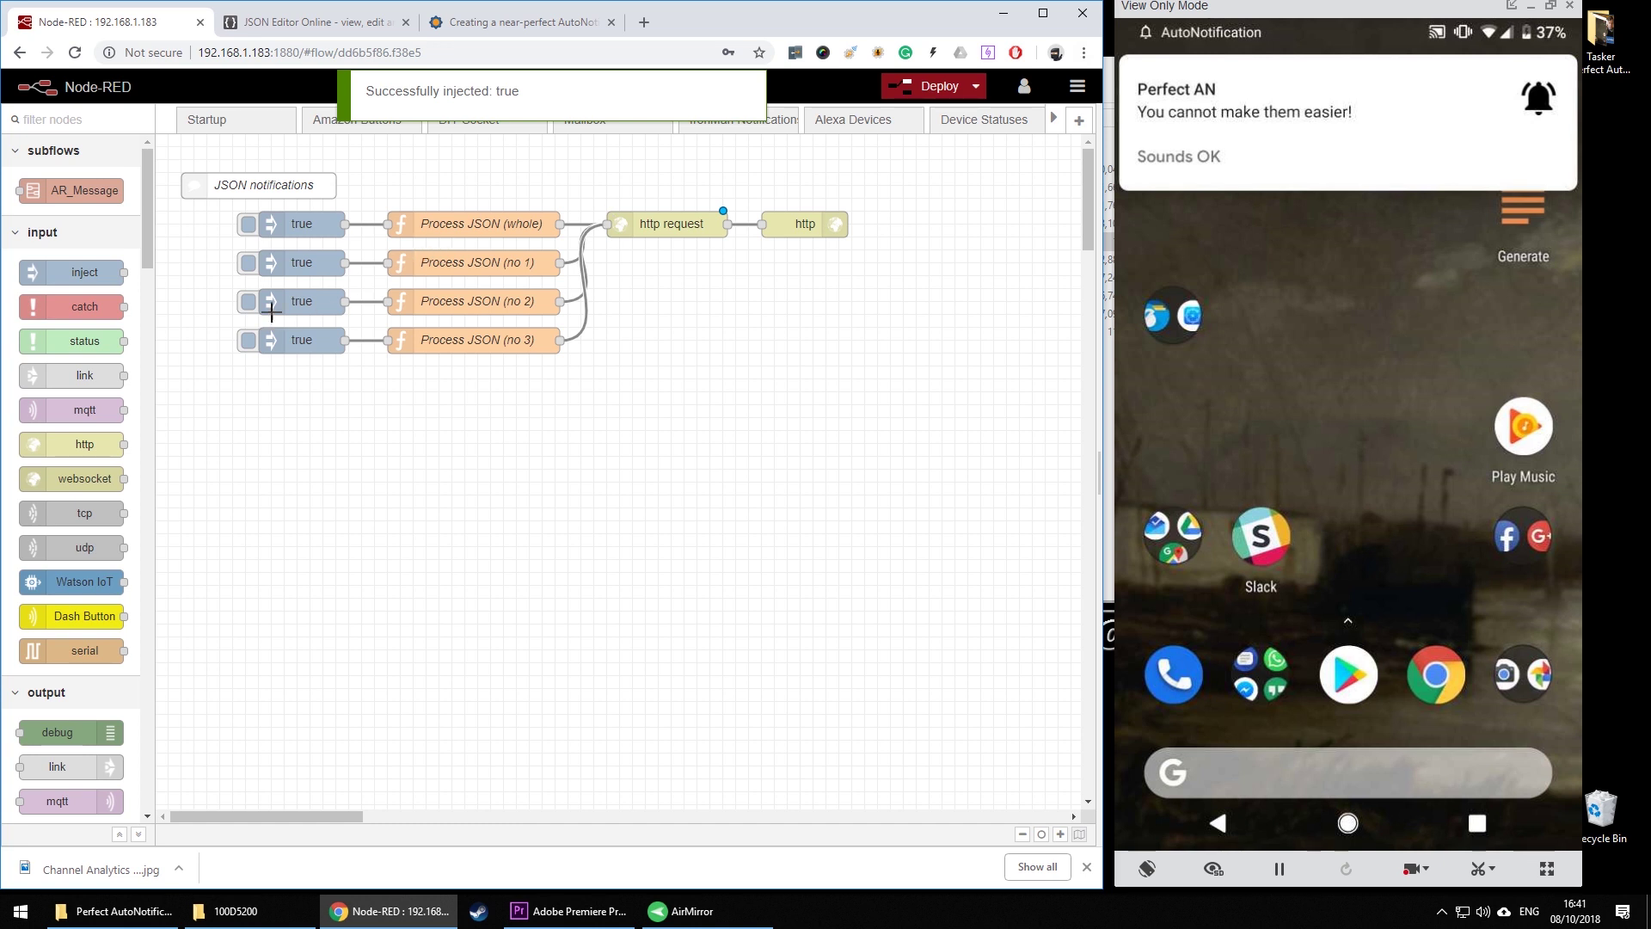
click(248, 305)
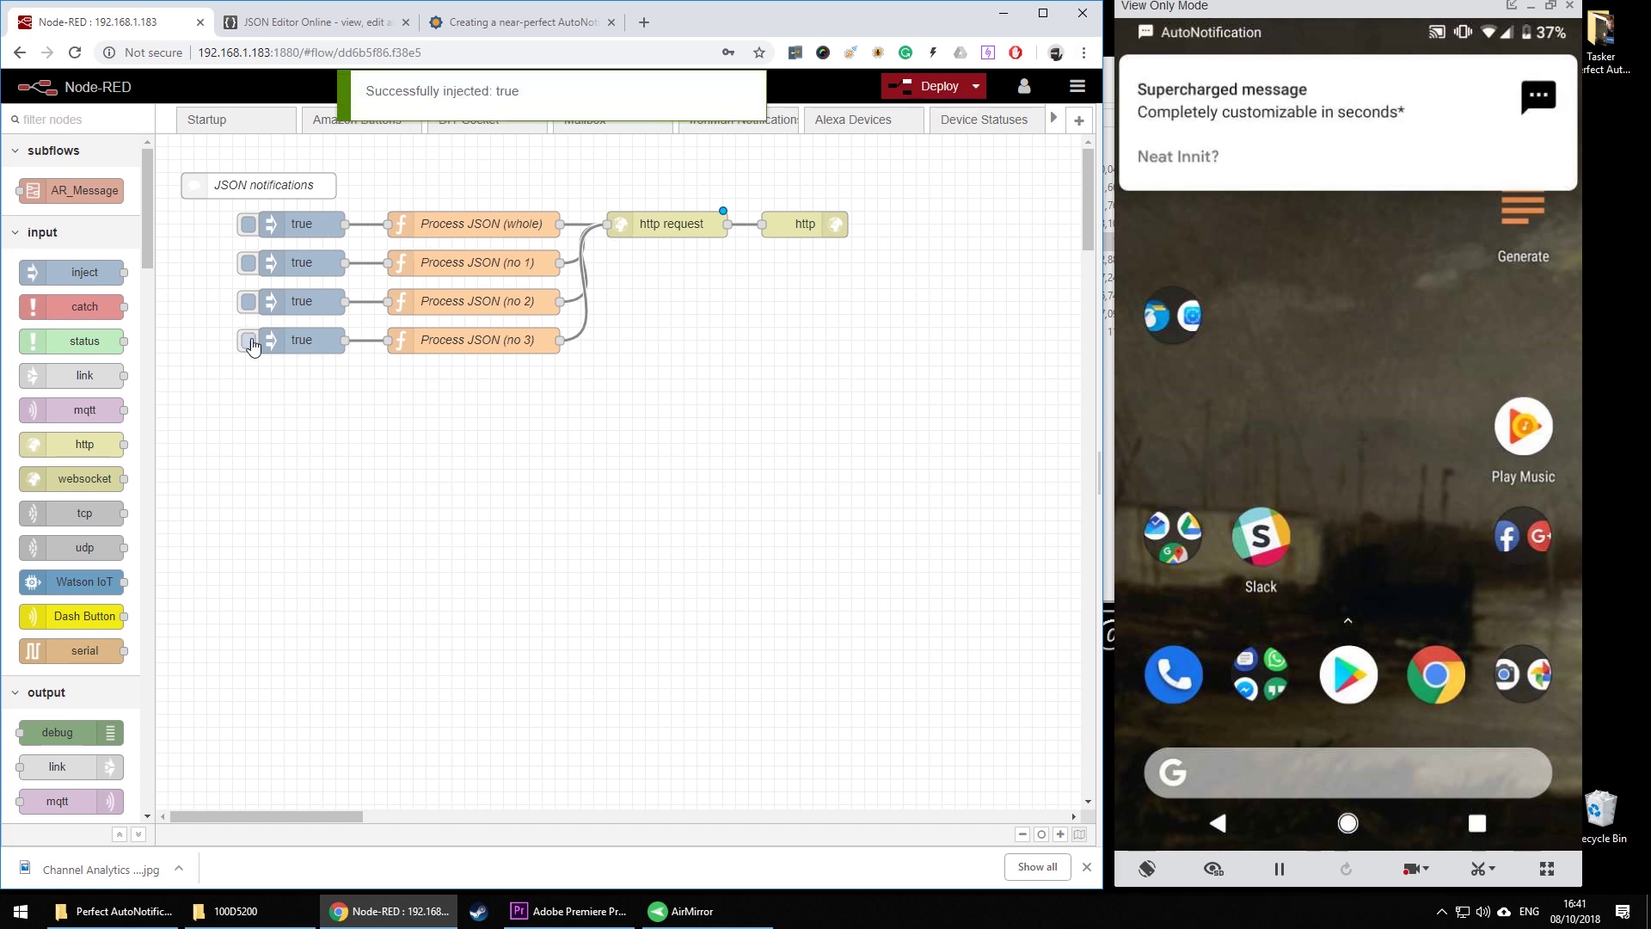
click(249, 340)
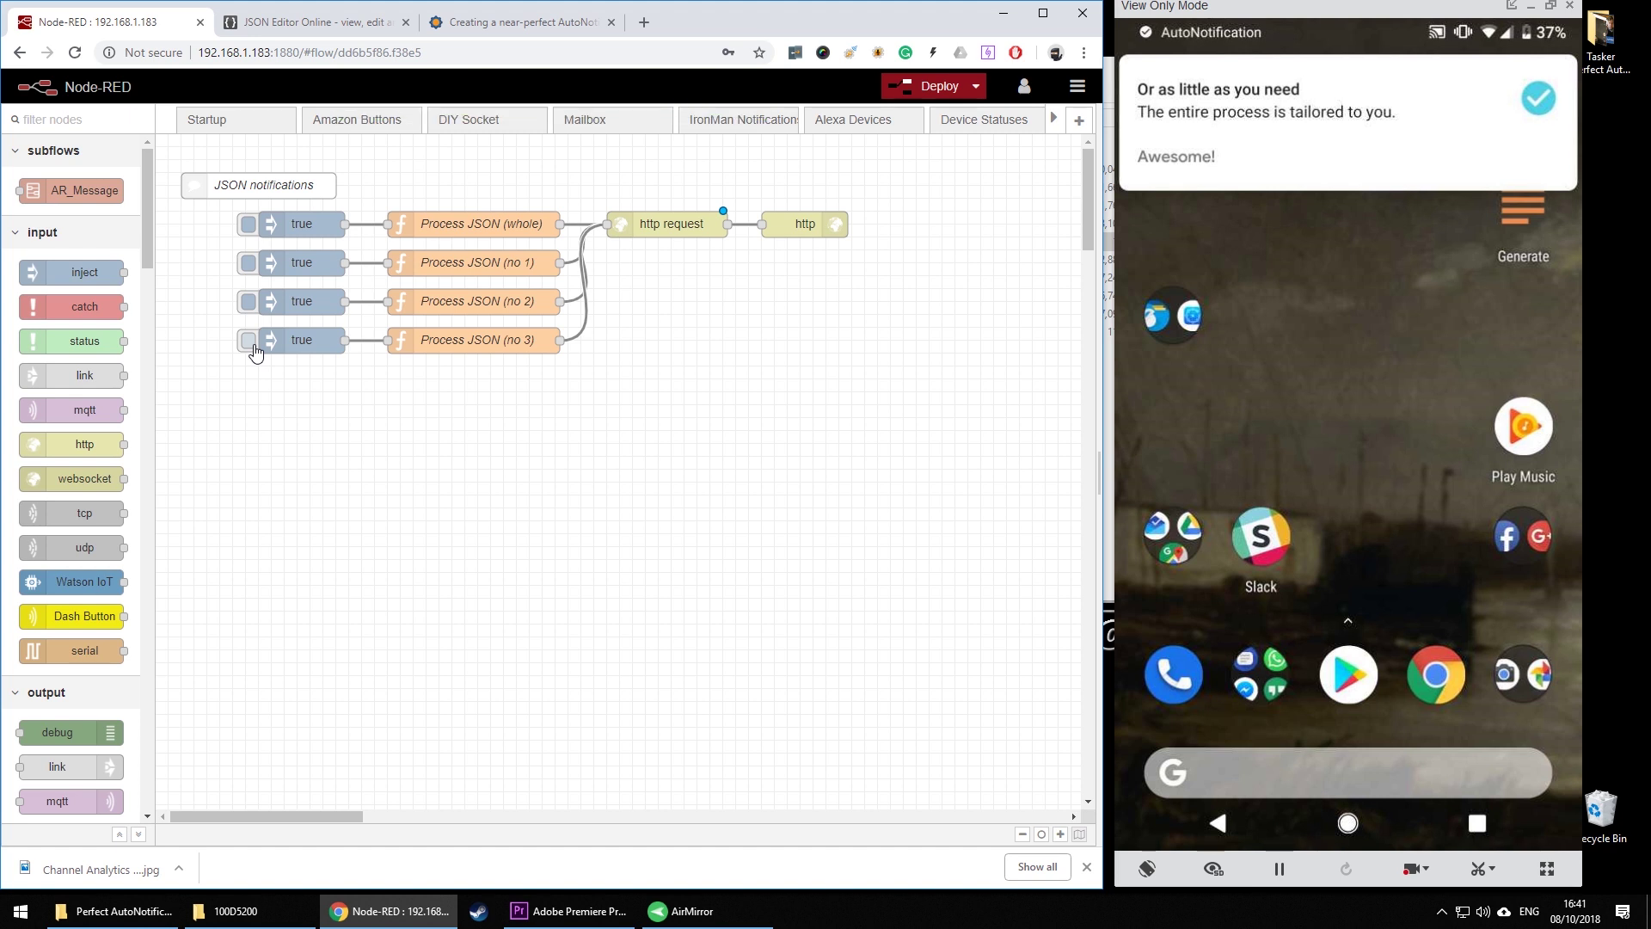
- Execute EventGhost's Perfect AN Sample script to push a sample notification to the phone
click(1442, 914)
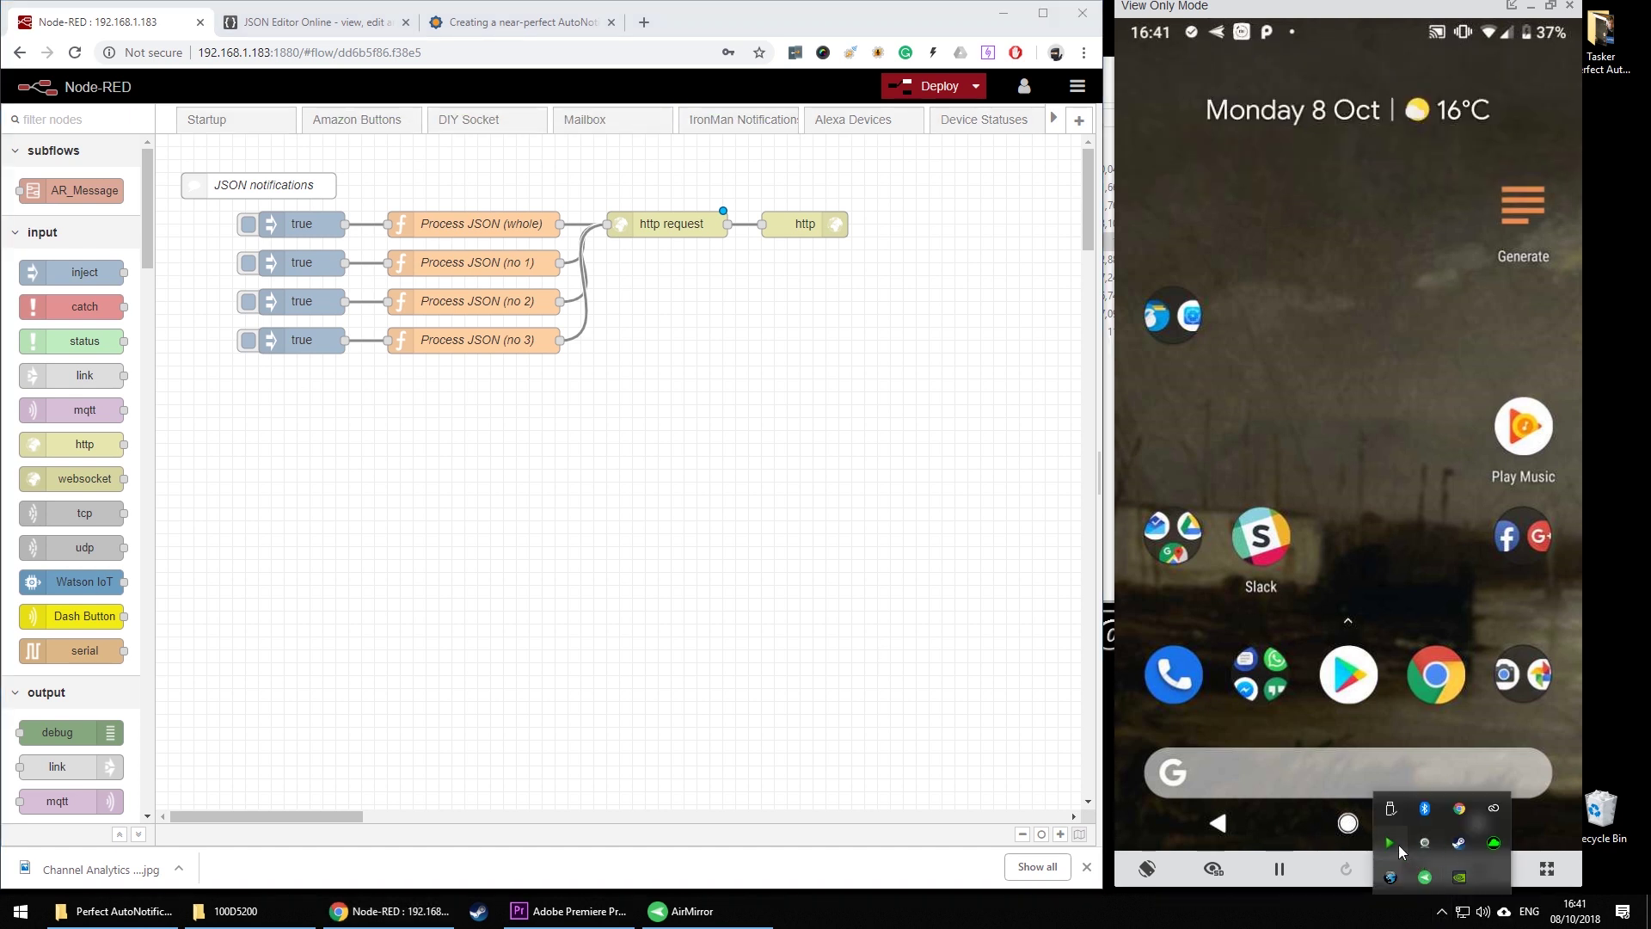
click(1399, 847)
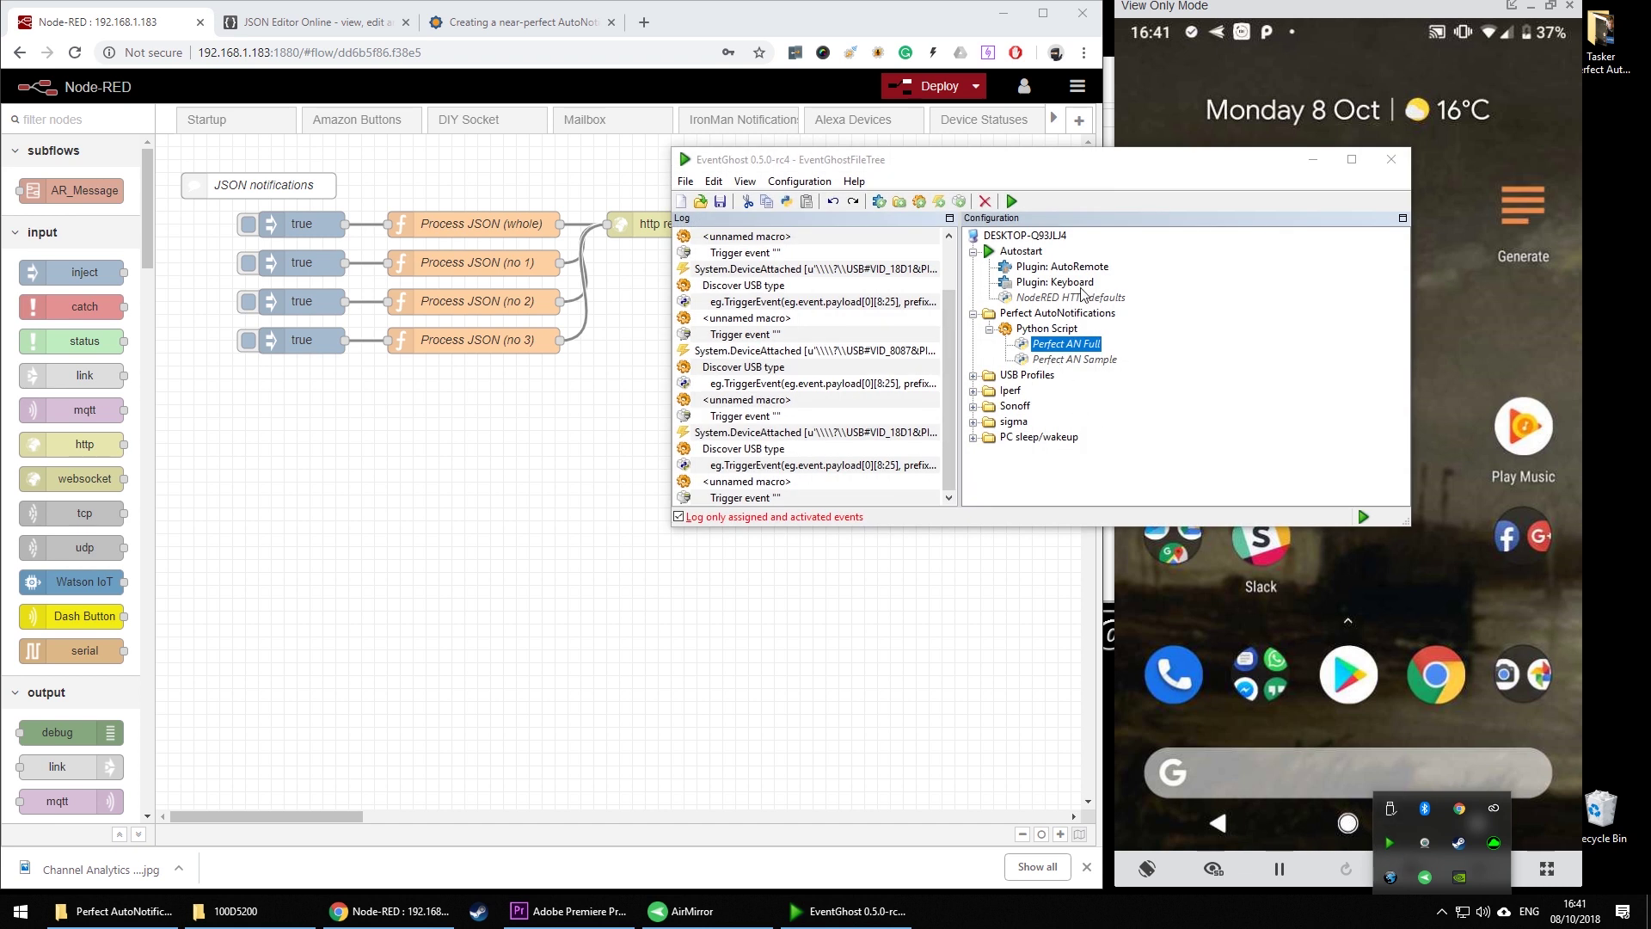
right_click(1079, 361)
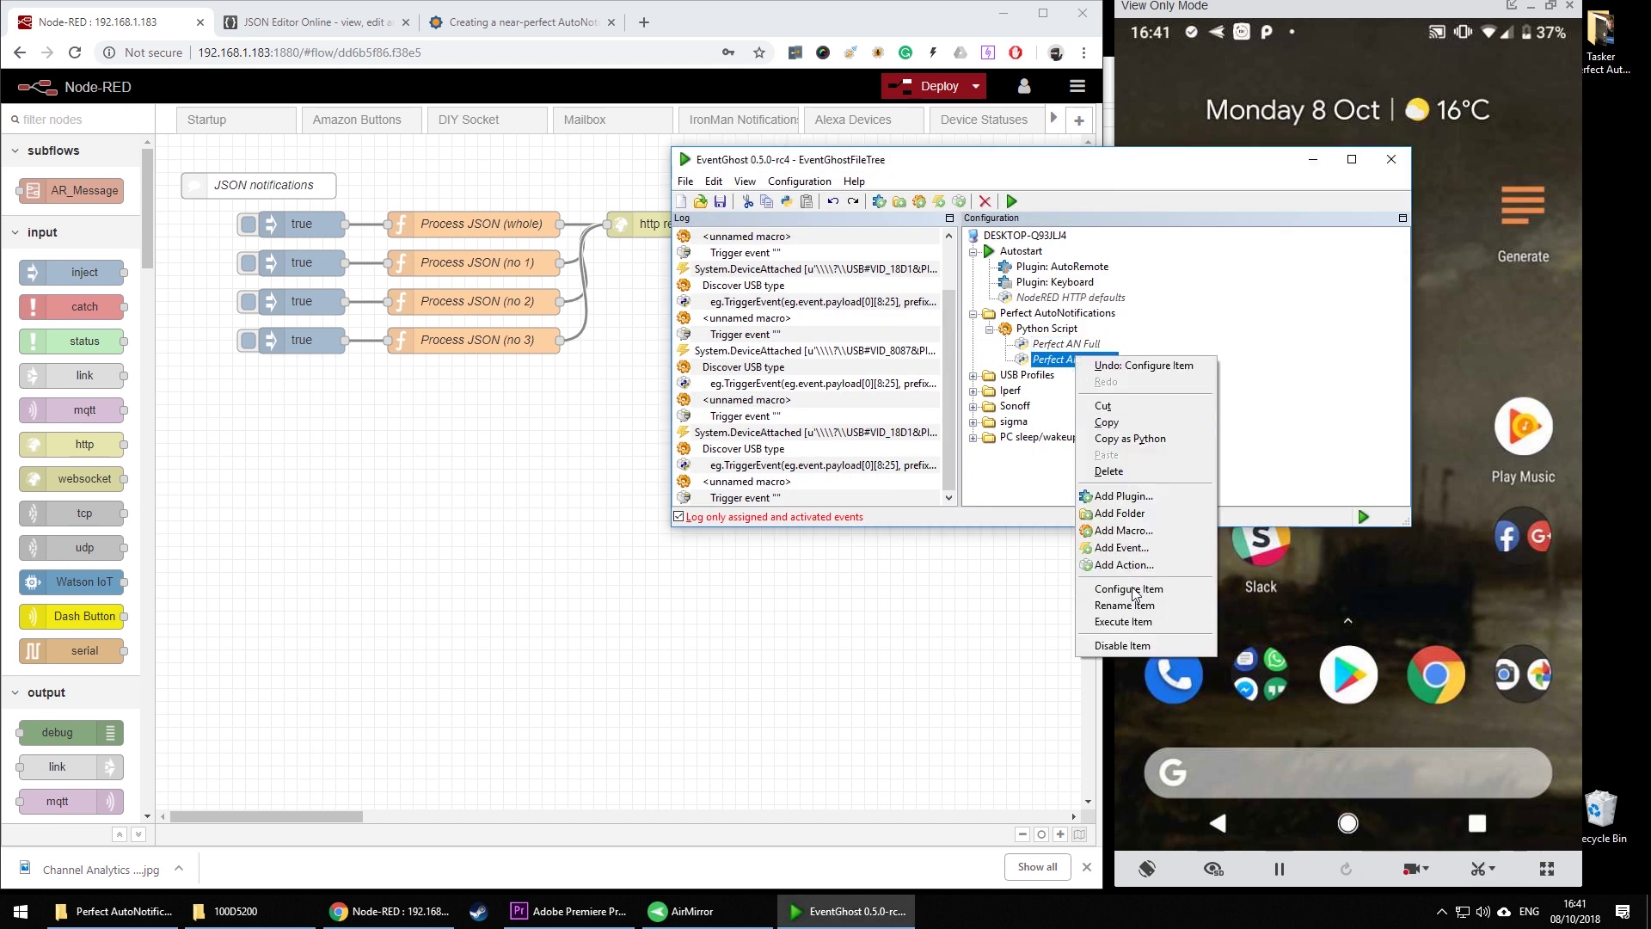
click(1144, 634)
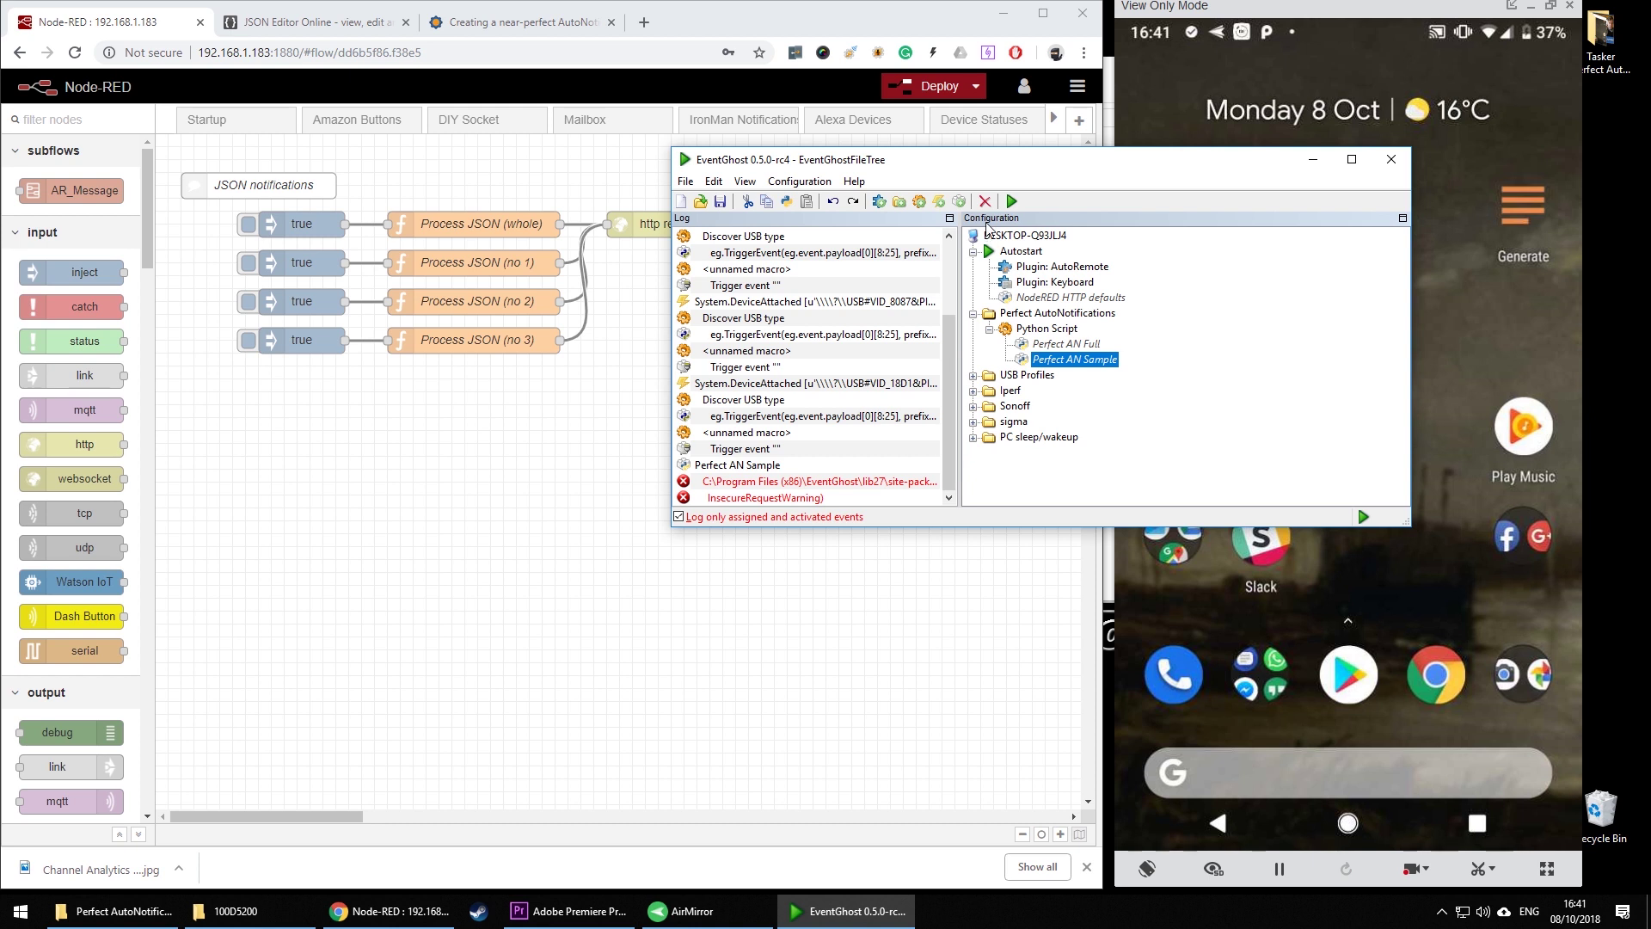
drag(985, 163, 553, 187)
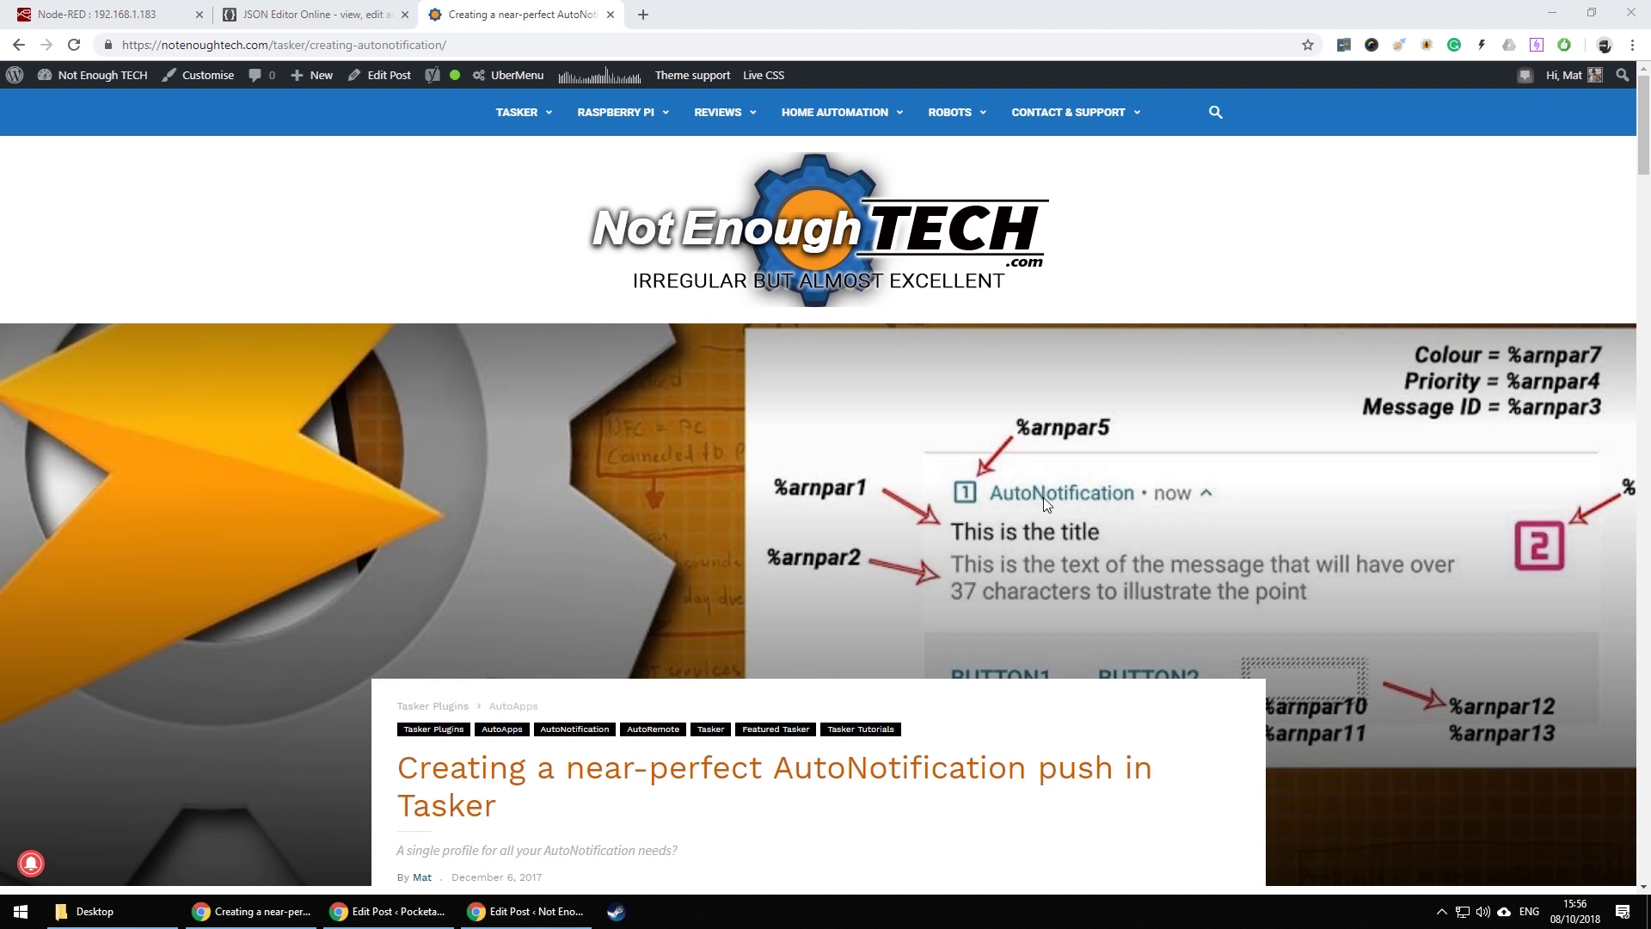
- Scroll the Not Enough TECH article down to 'The AutoNotification' section and its layout diagram
scroll(1036, 484, down, 5)
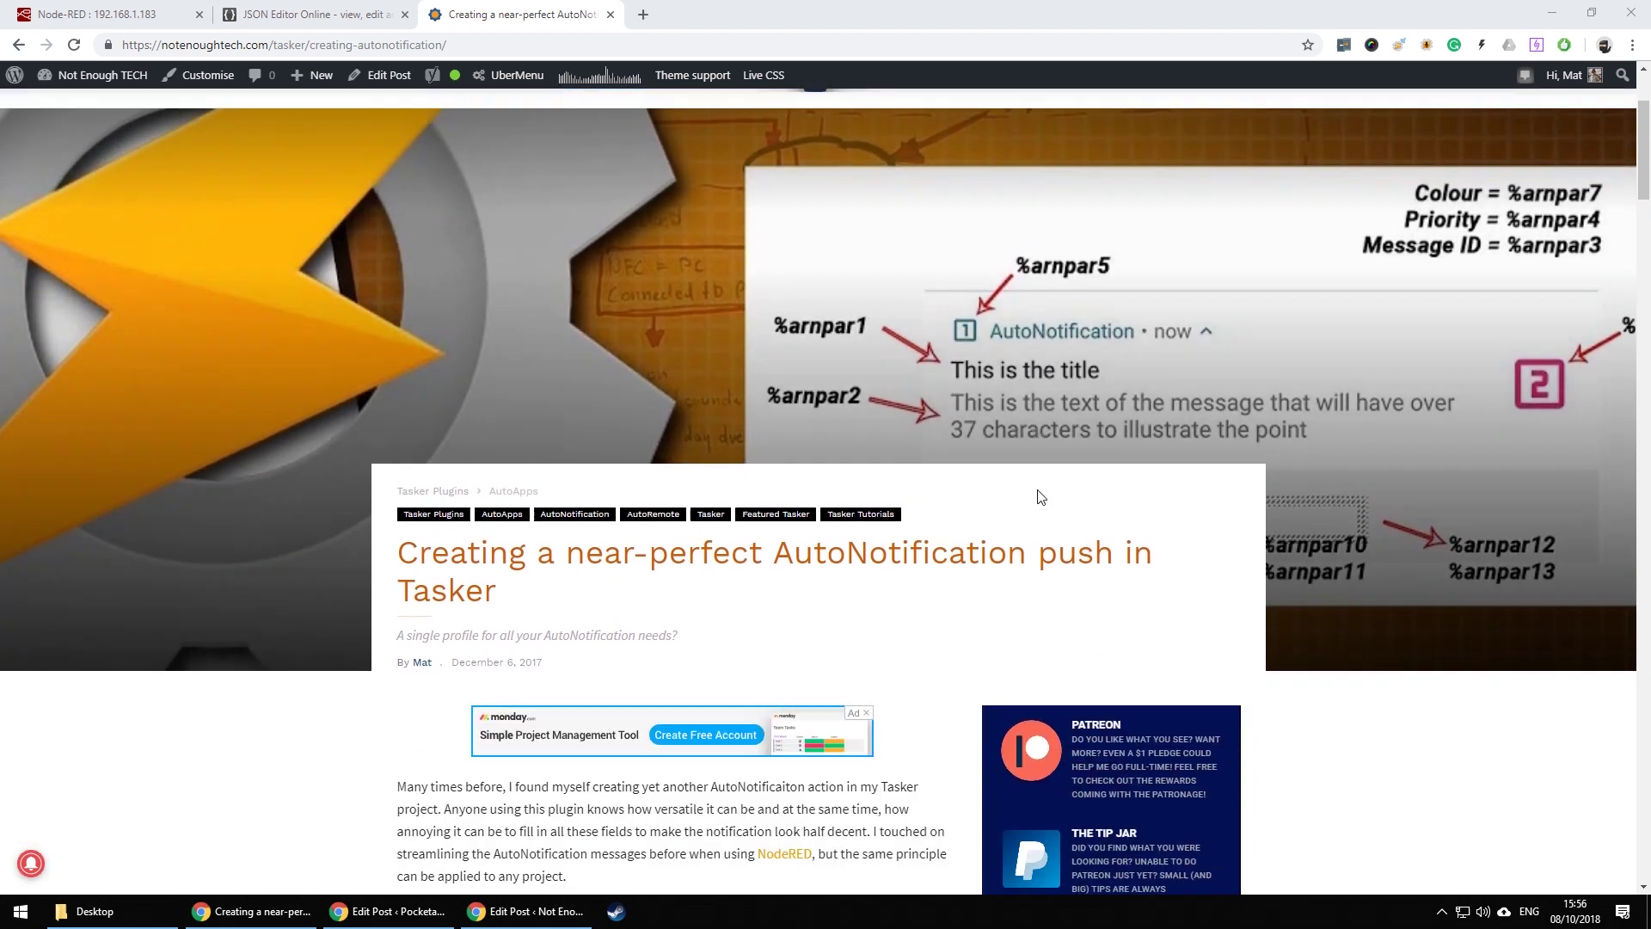
scroll(490, 519, down, 9)
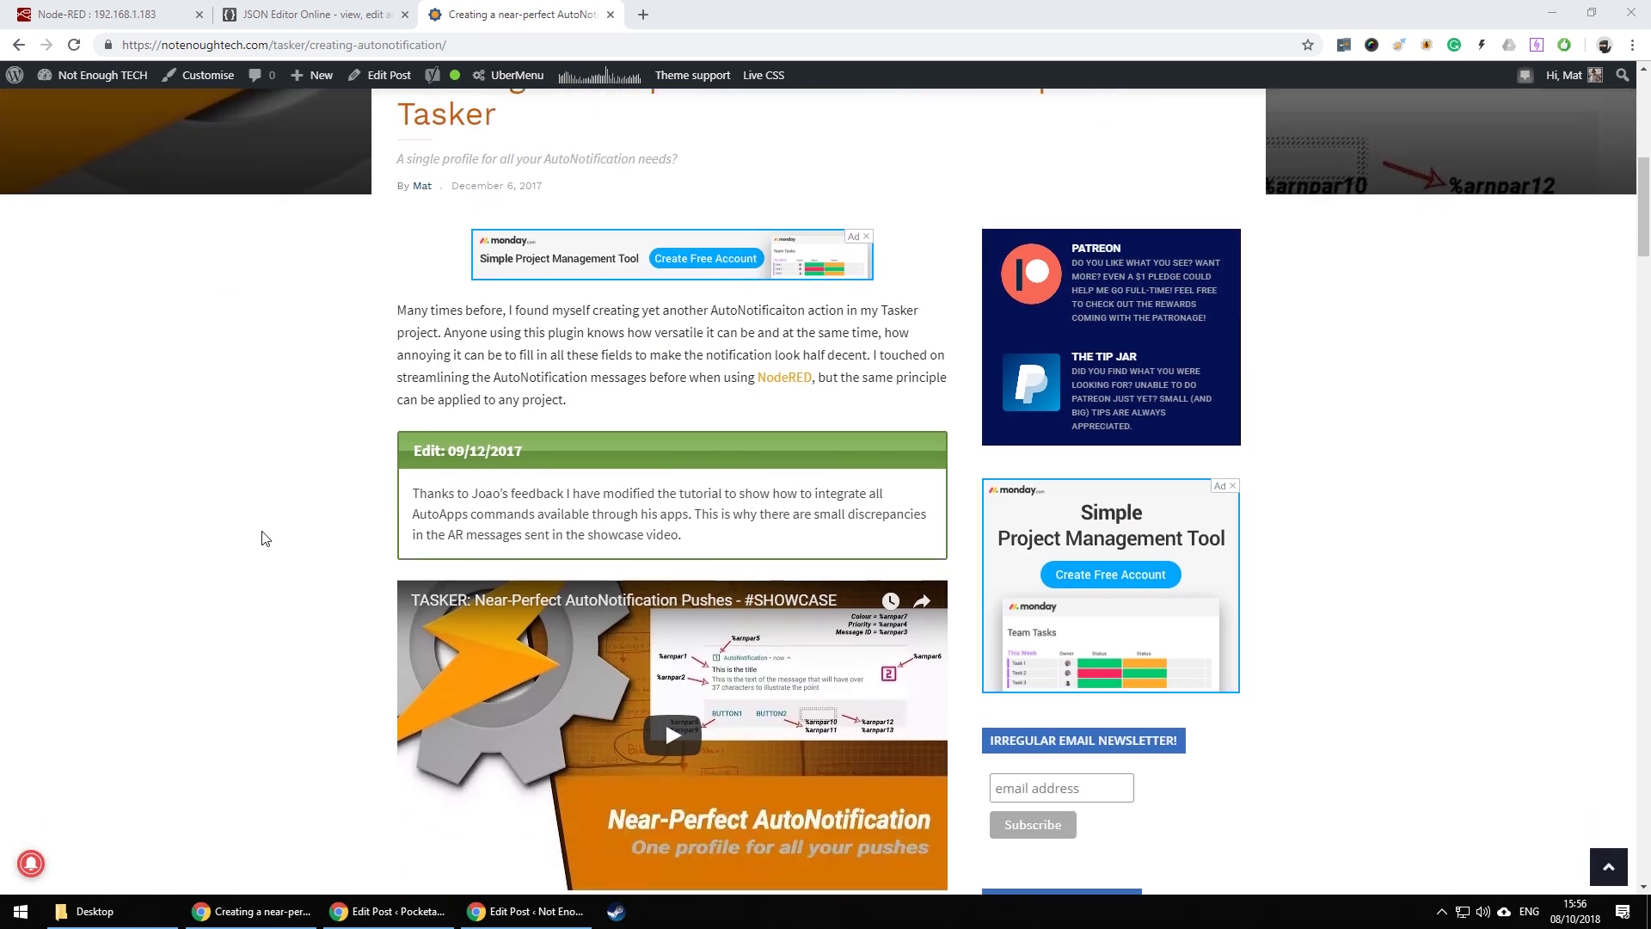
scroll(267, 537, down, 10)
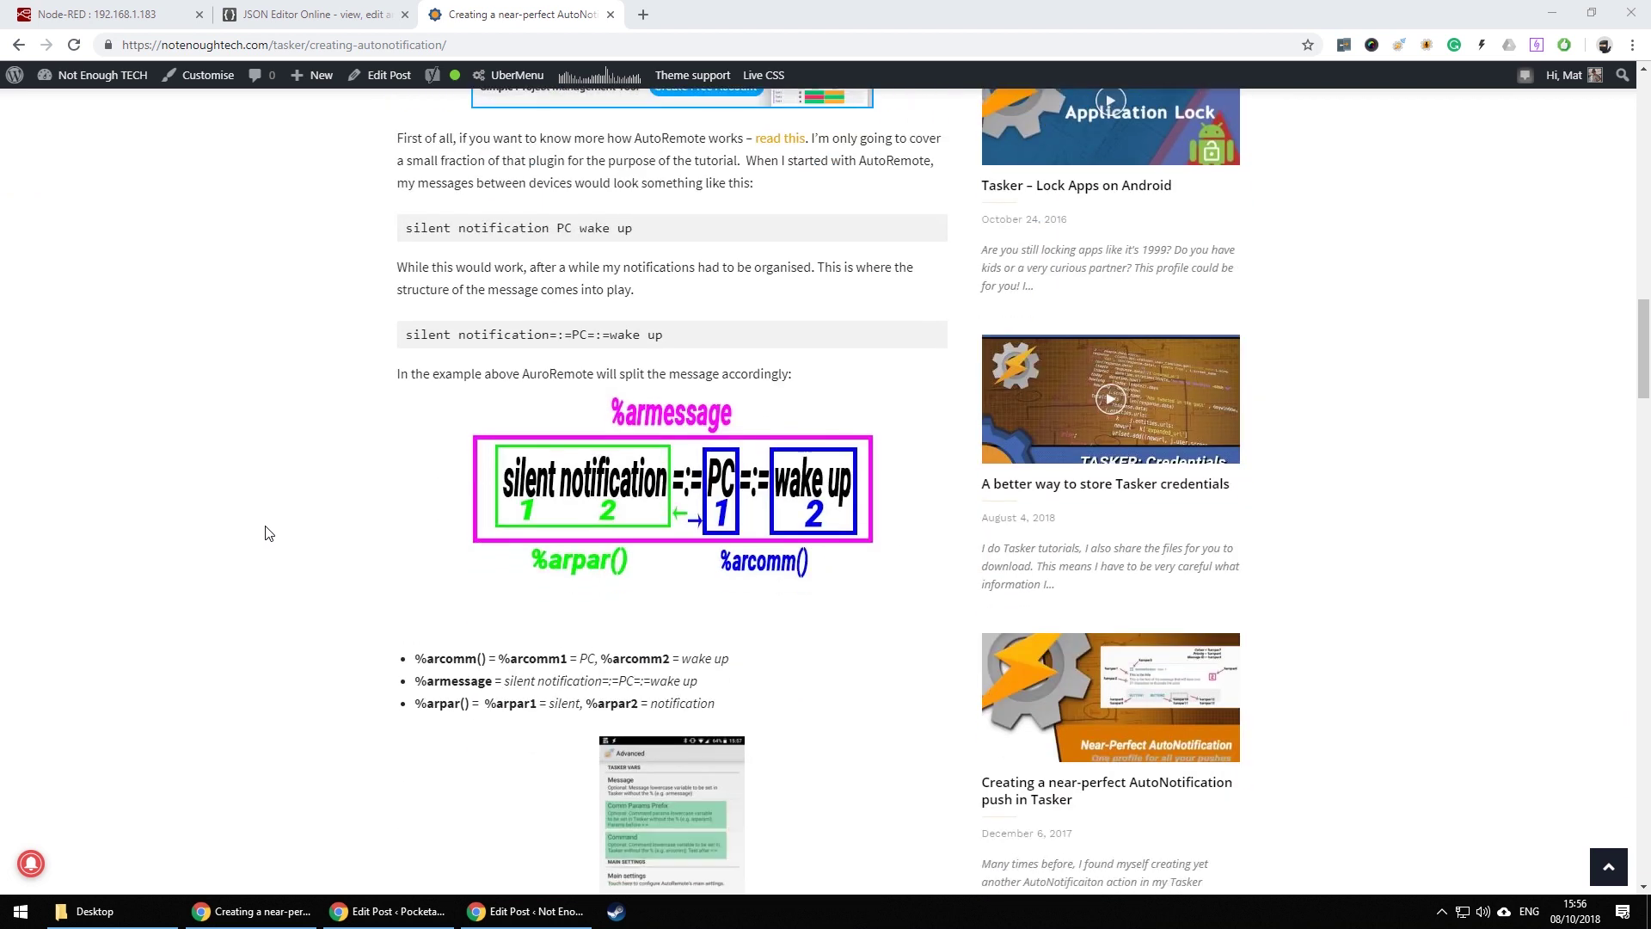
scroll(265, 530, down, 7)
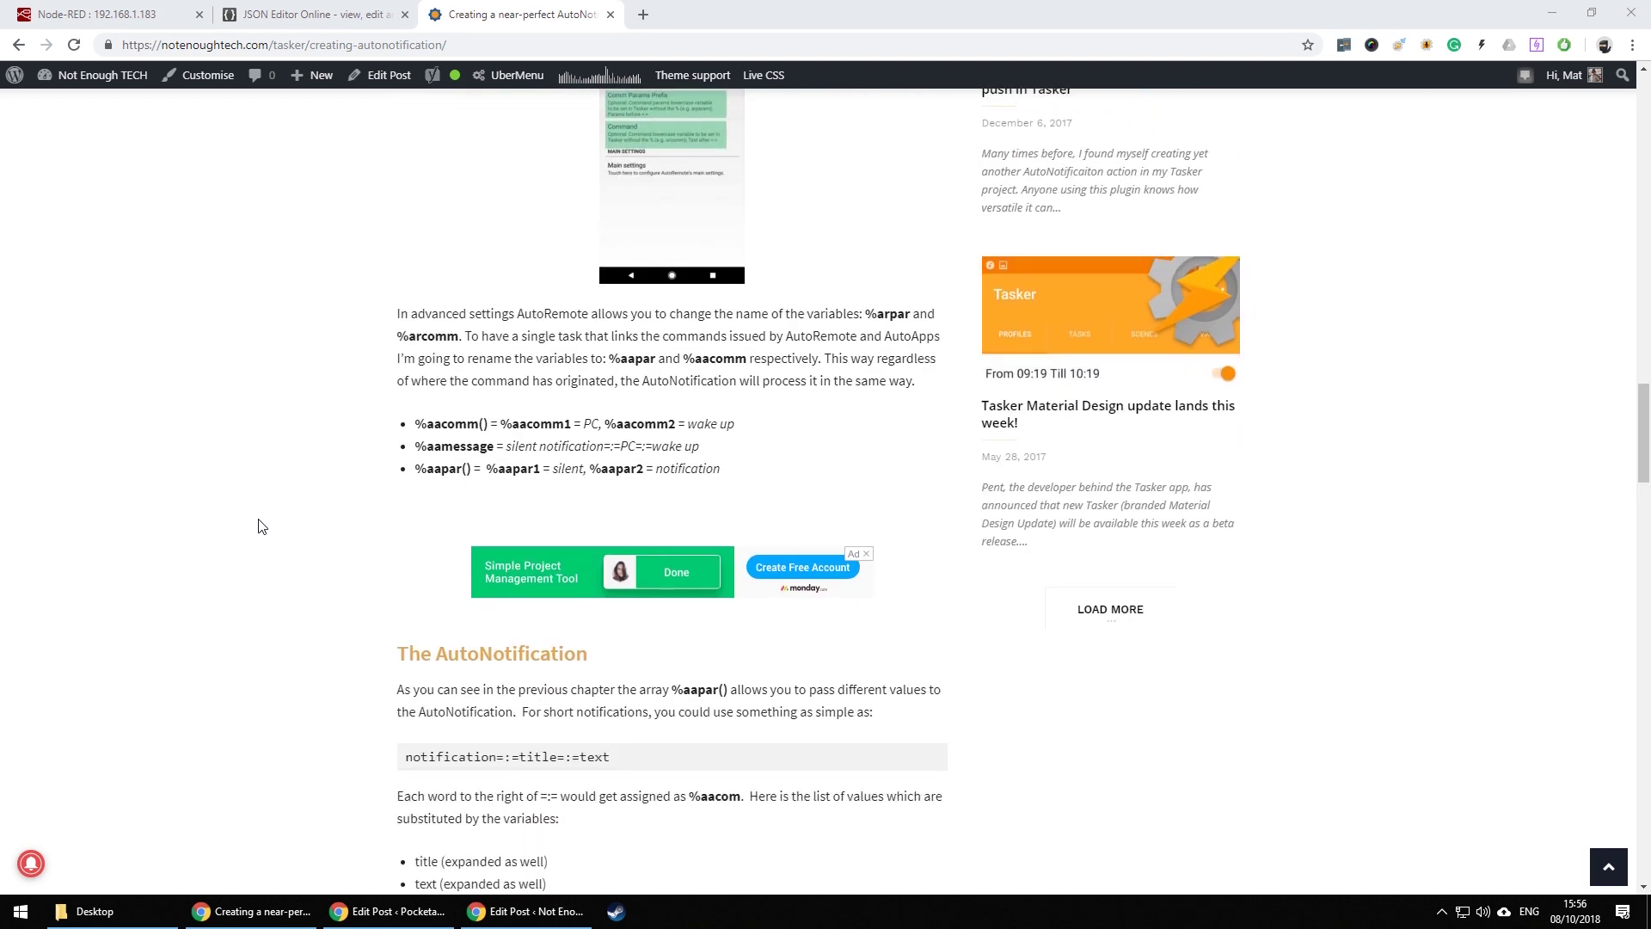
scroll(381, 617, down, 6)
scroll(381, 617, down, 2)
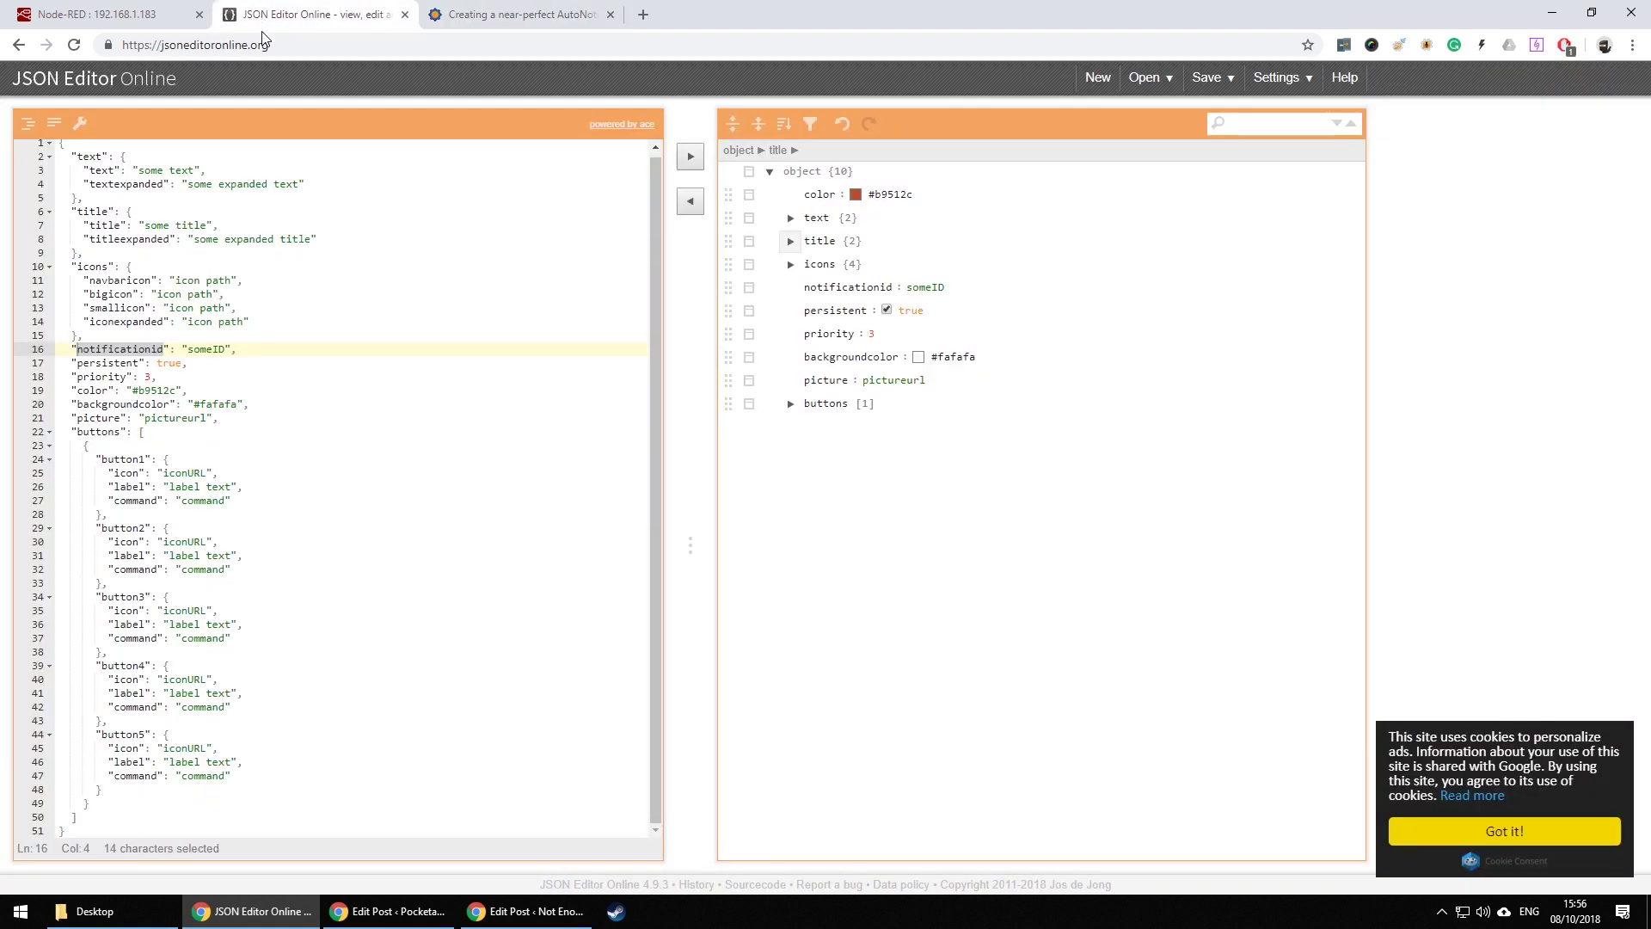
- Expand the text, title and icons objects in the JSON tree view
drag(64, 146, 188, 819)
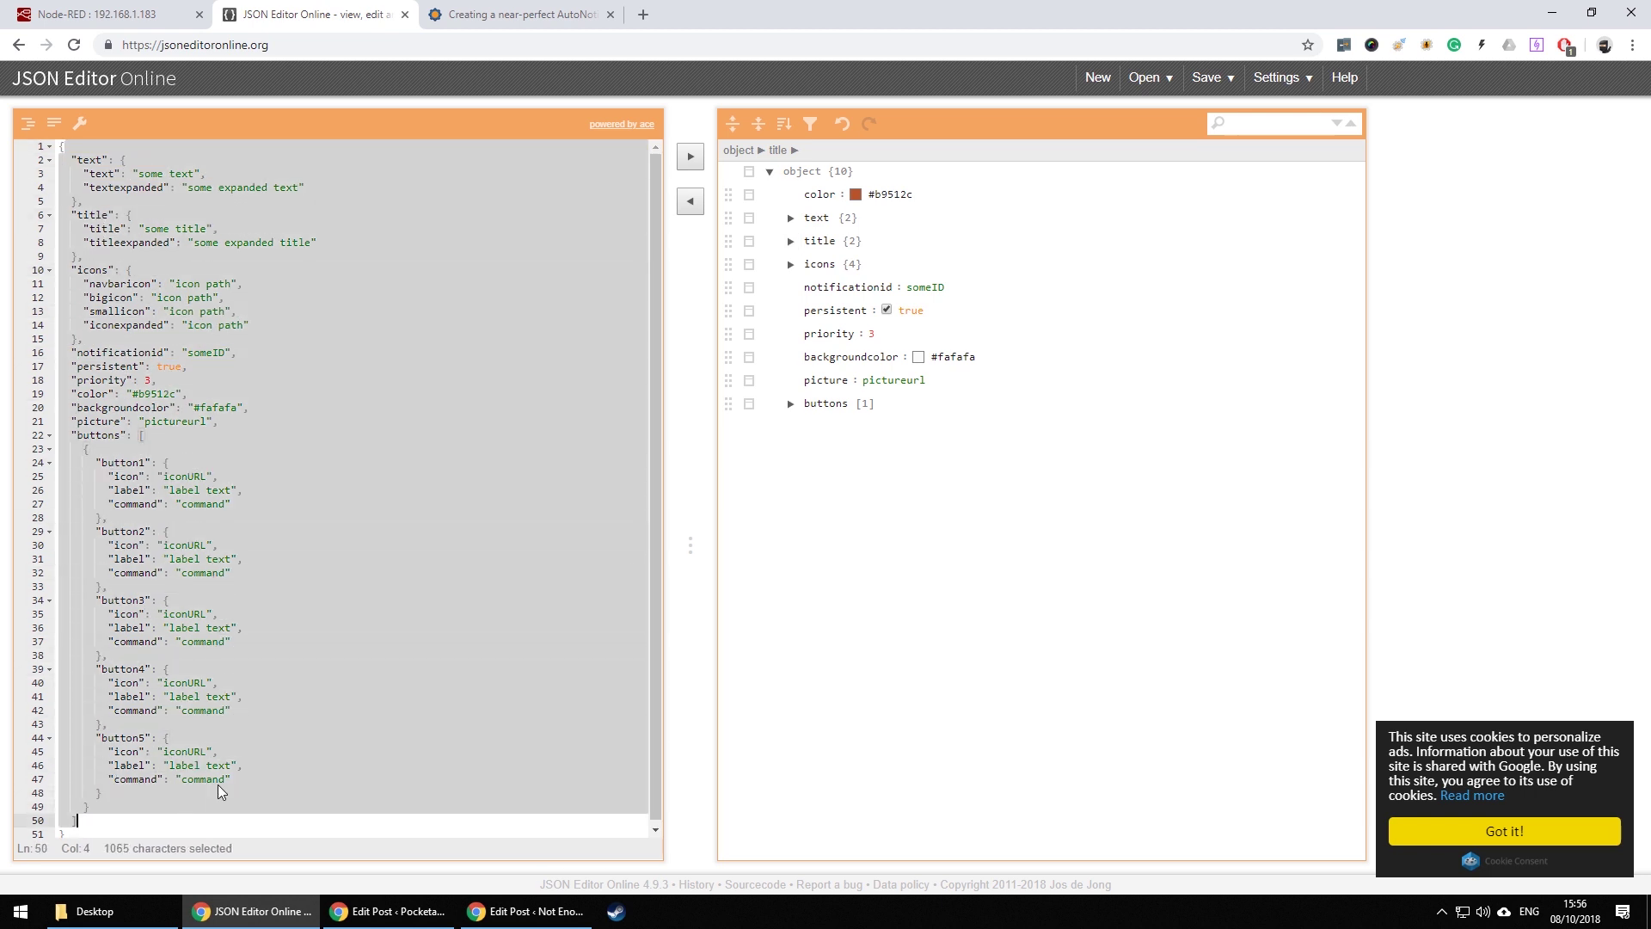
click(791, 219)
click(771, 288)
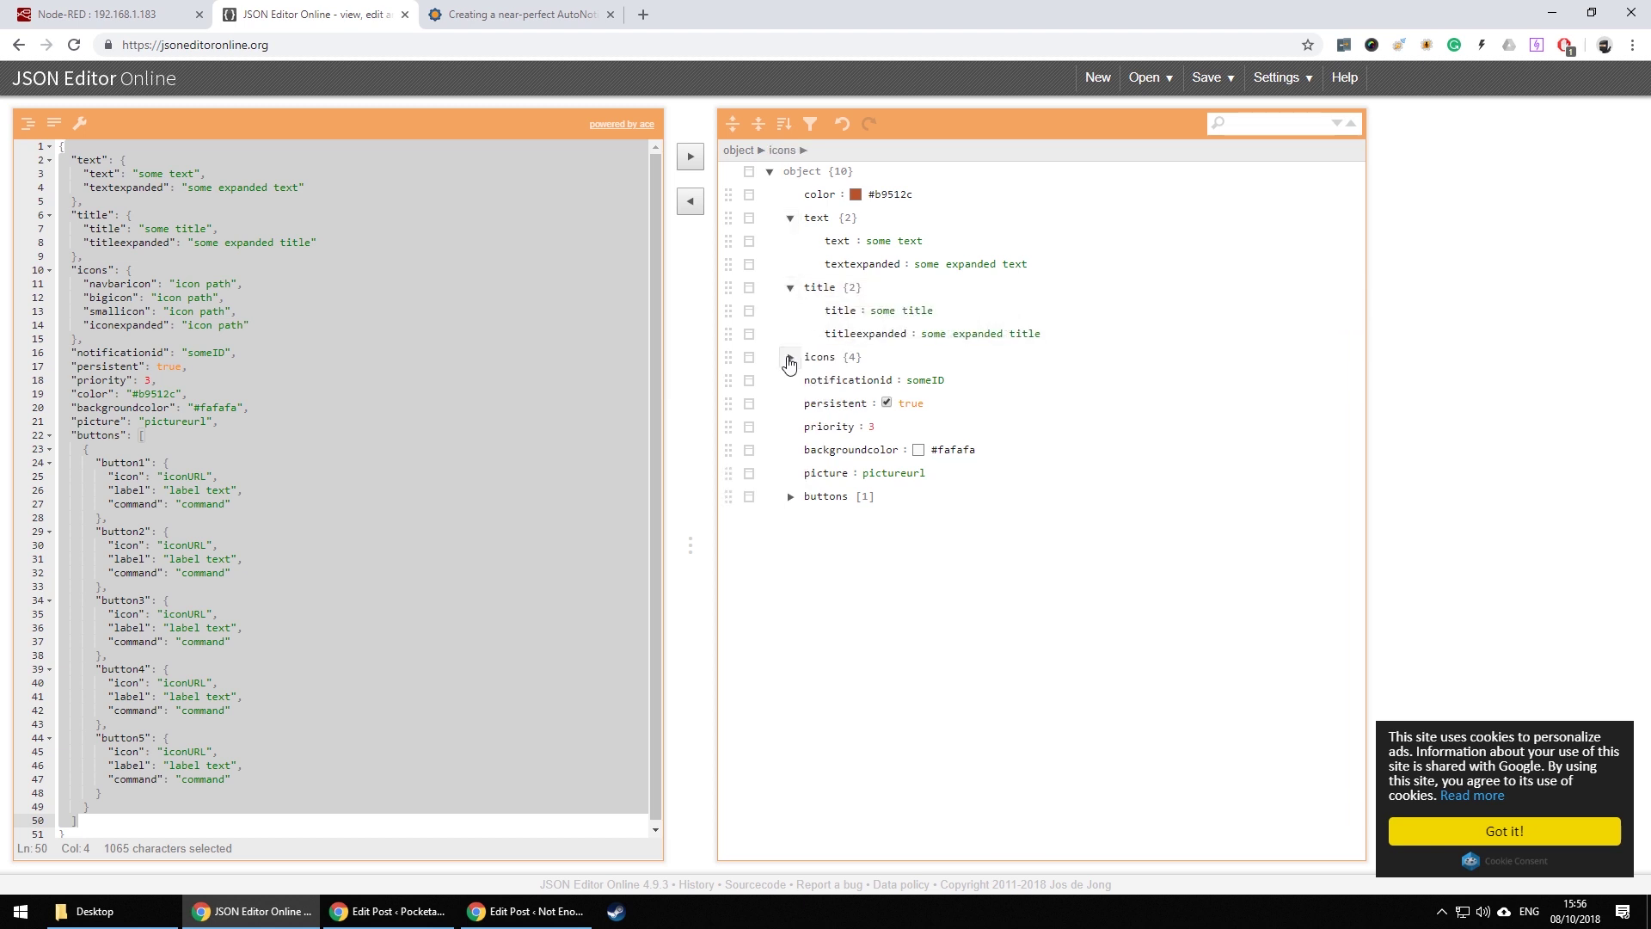
click(791, 357)
- Highlight the title and text fields in the code pane, then return to Node-RED
click(301, 231)
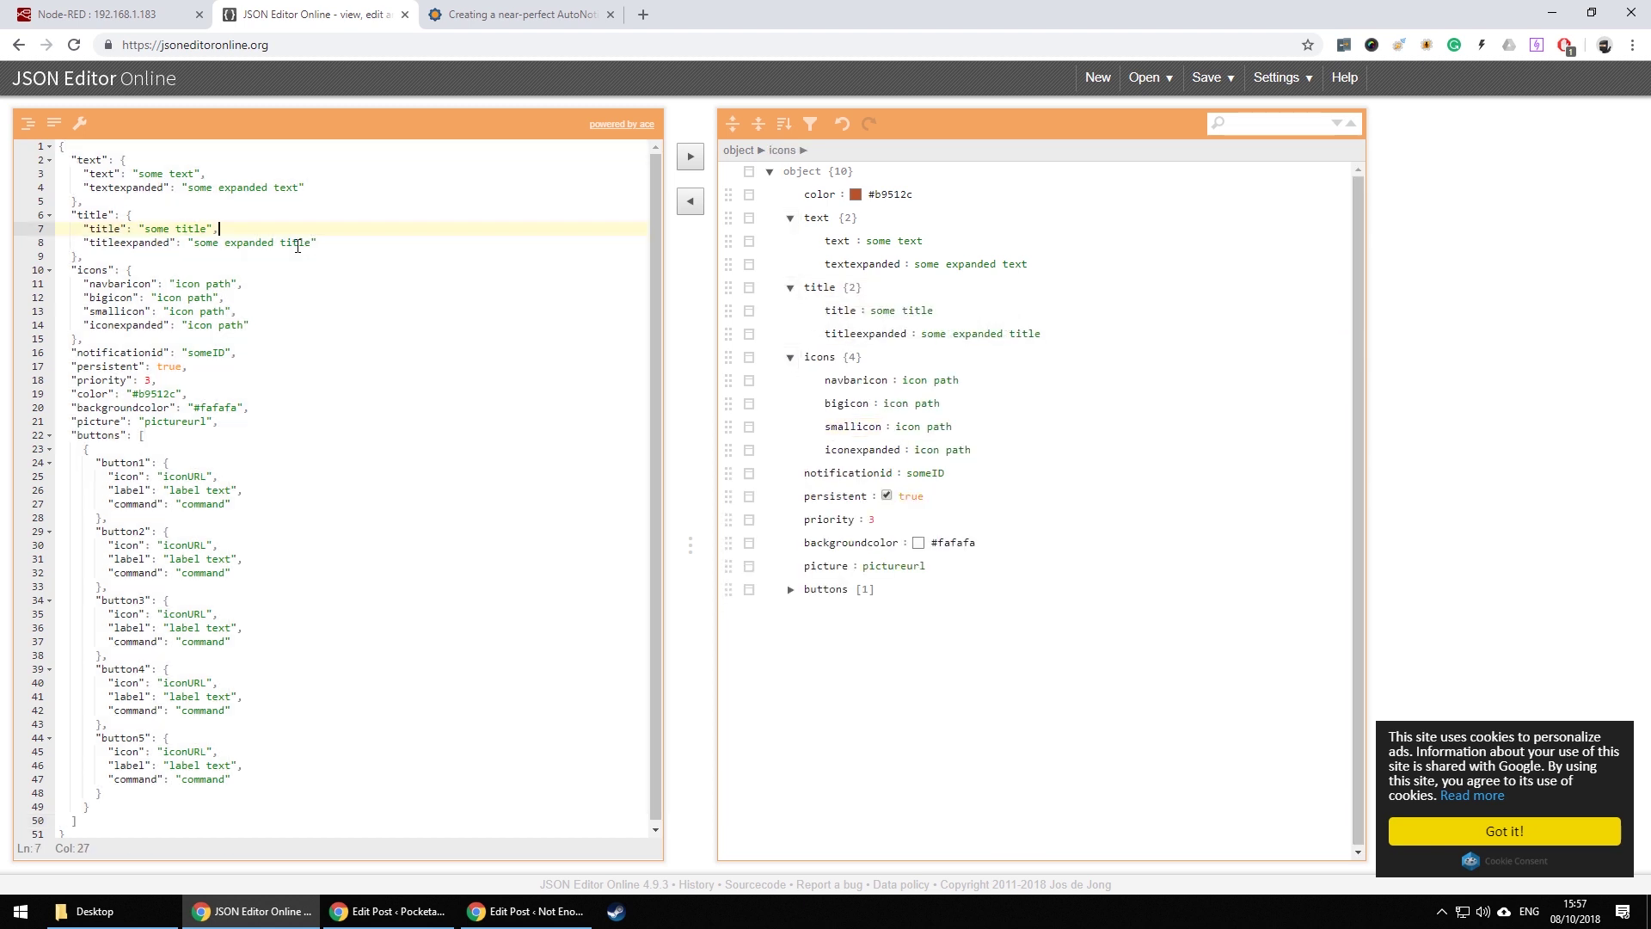
drag(197, 243, 312, 244)
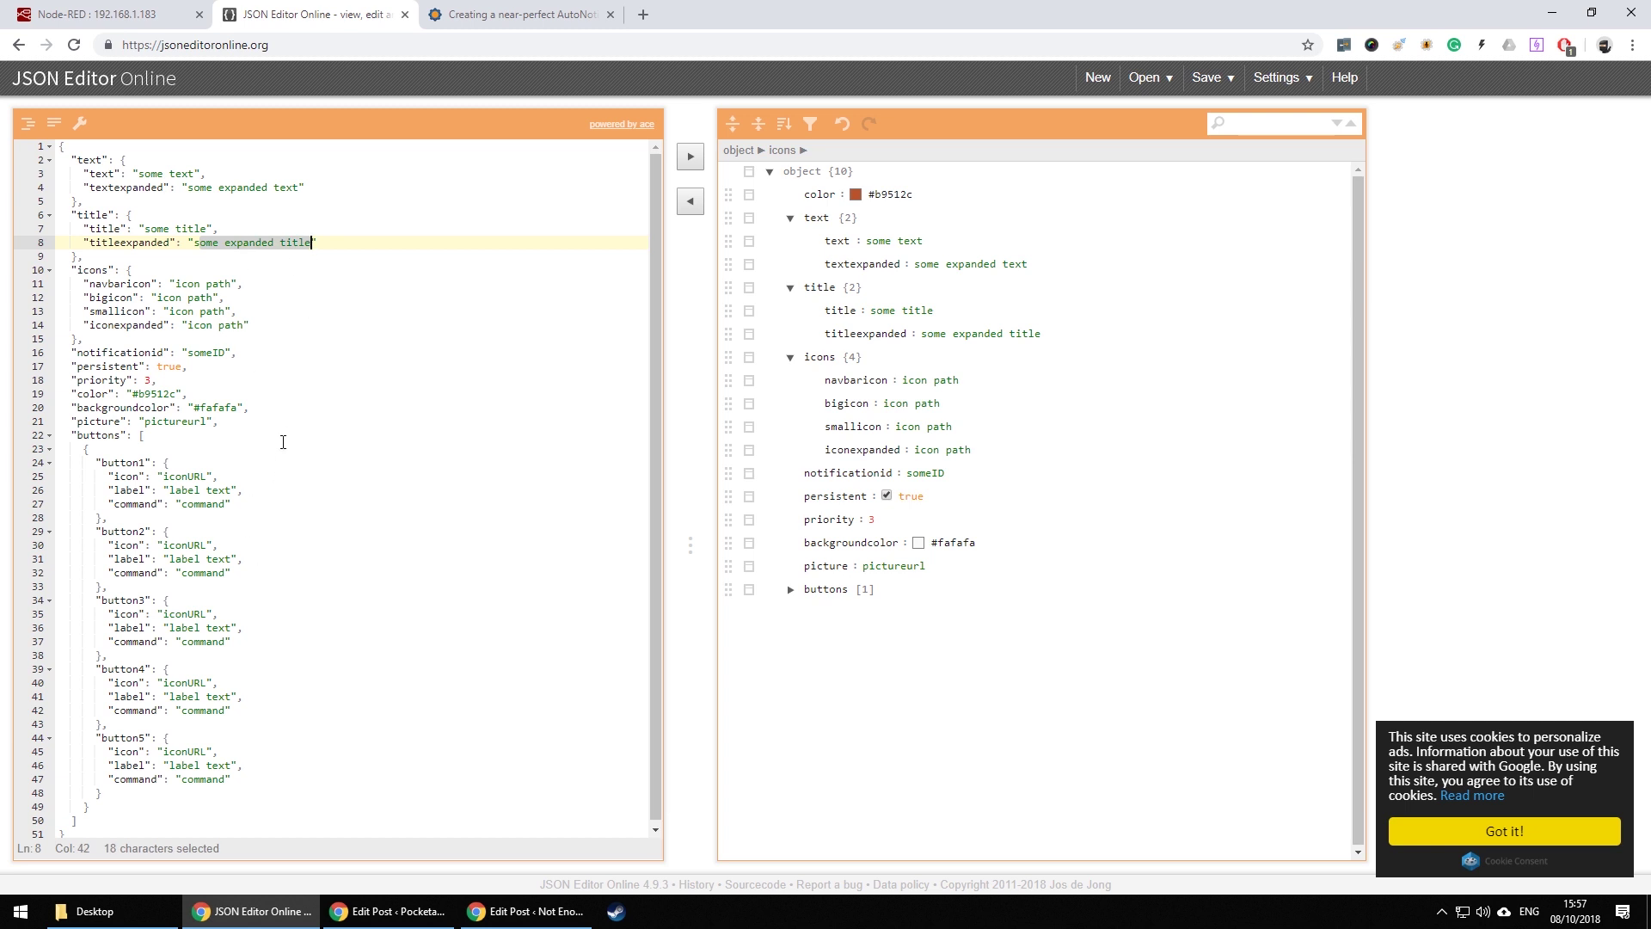
drag(66, 150, 224, 848)
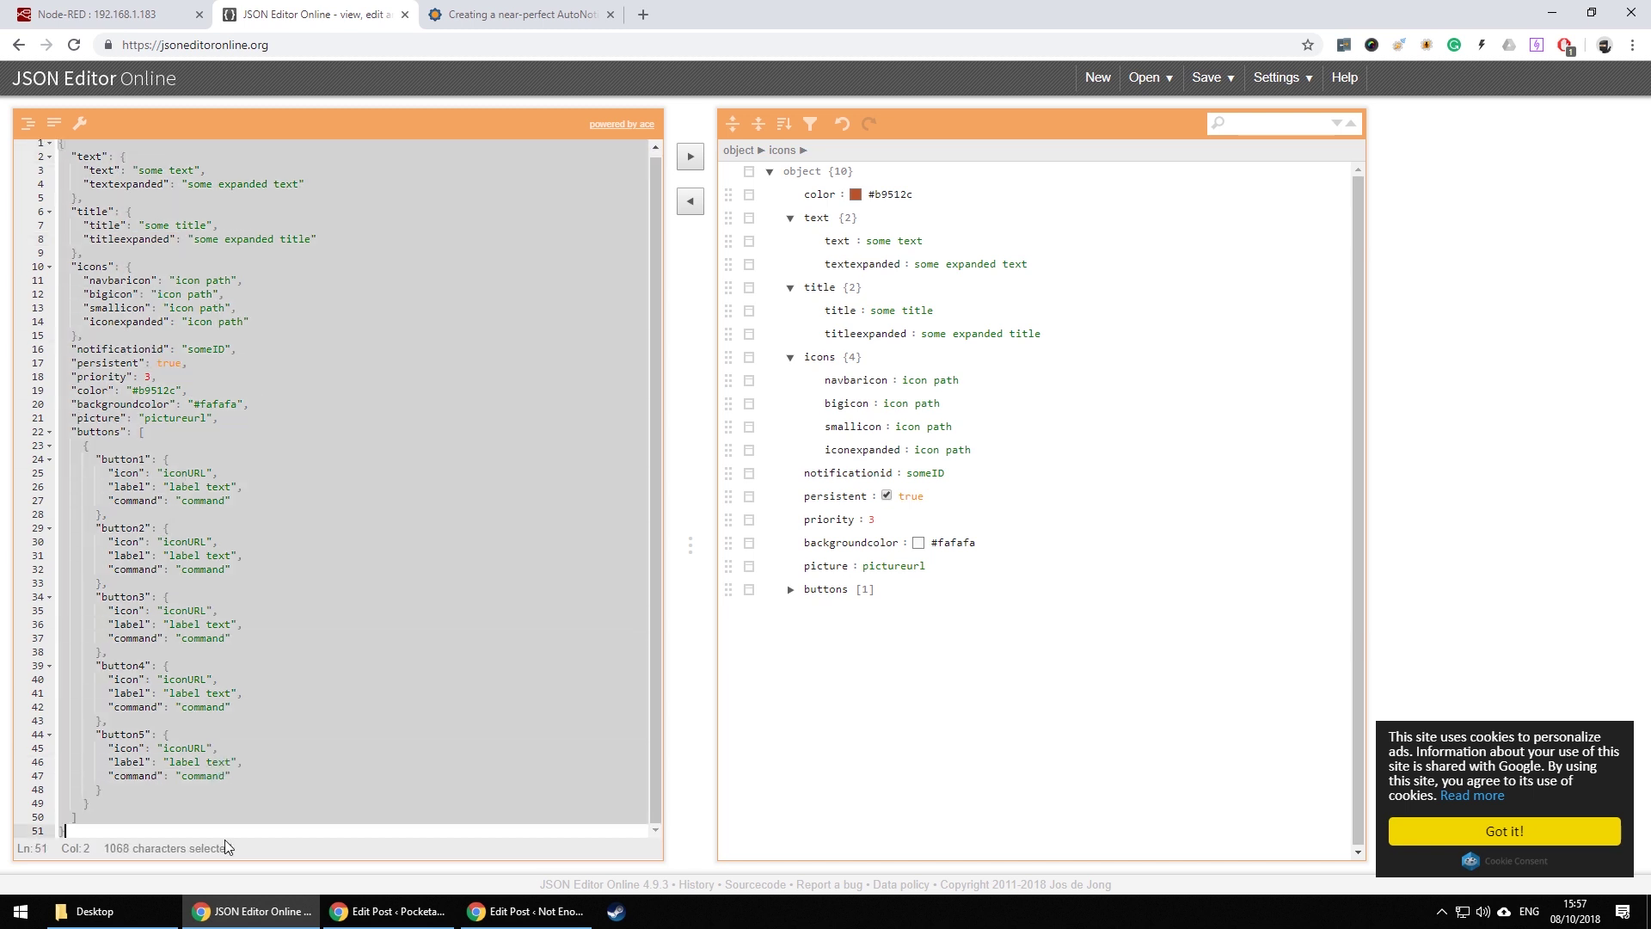
click(267, 736)
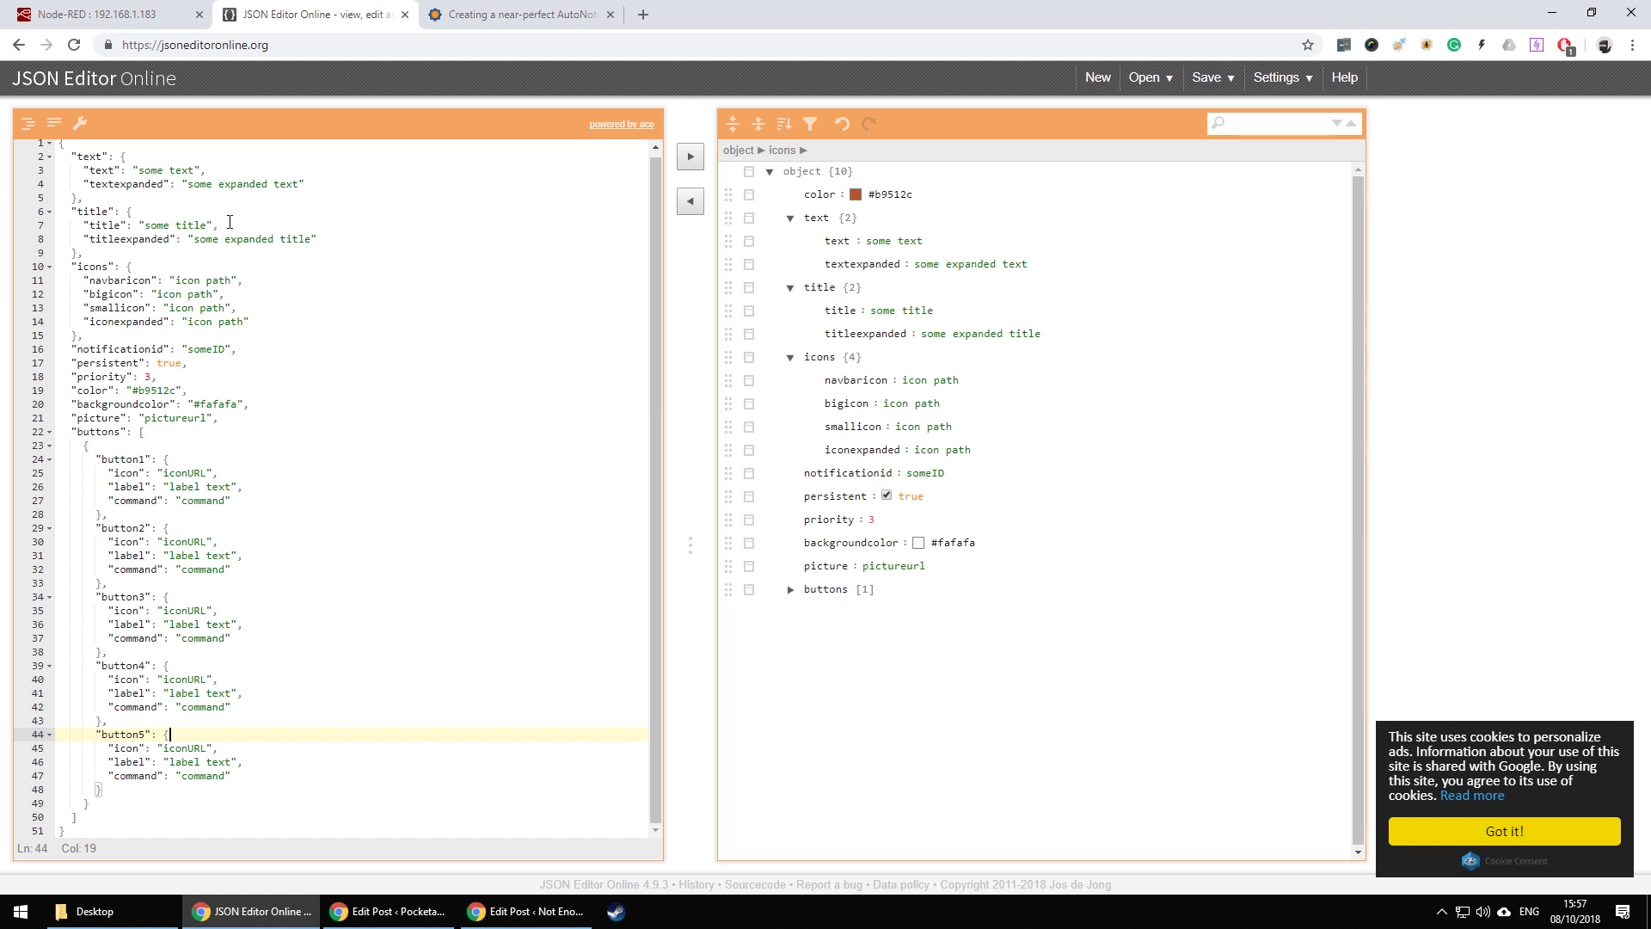
drag(227, 228, 86, 227)
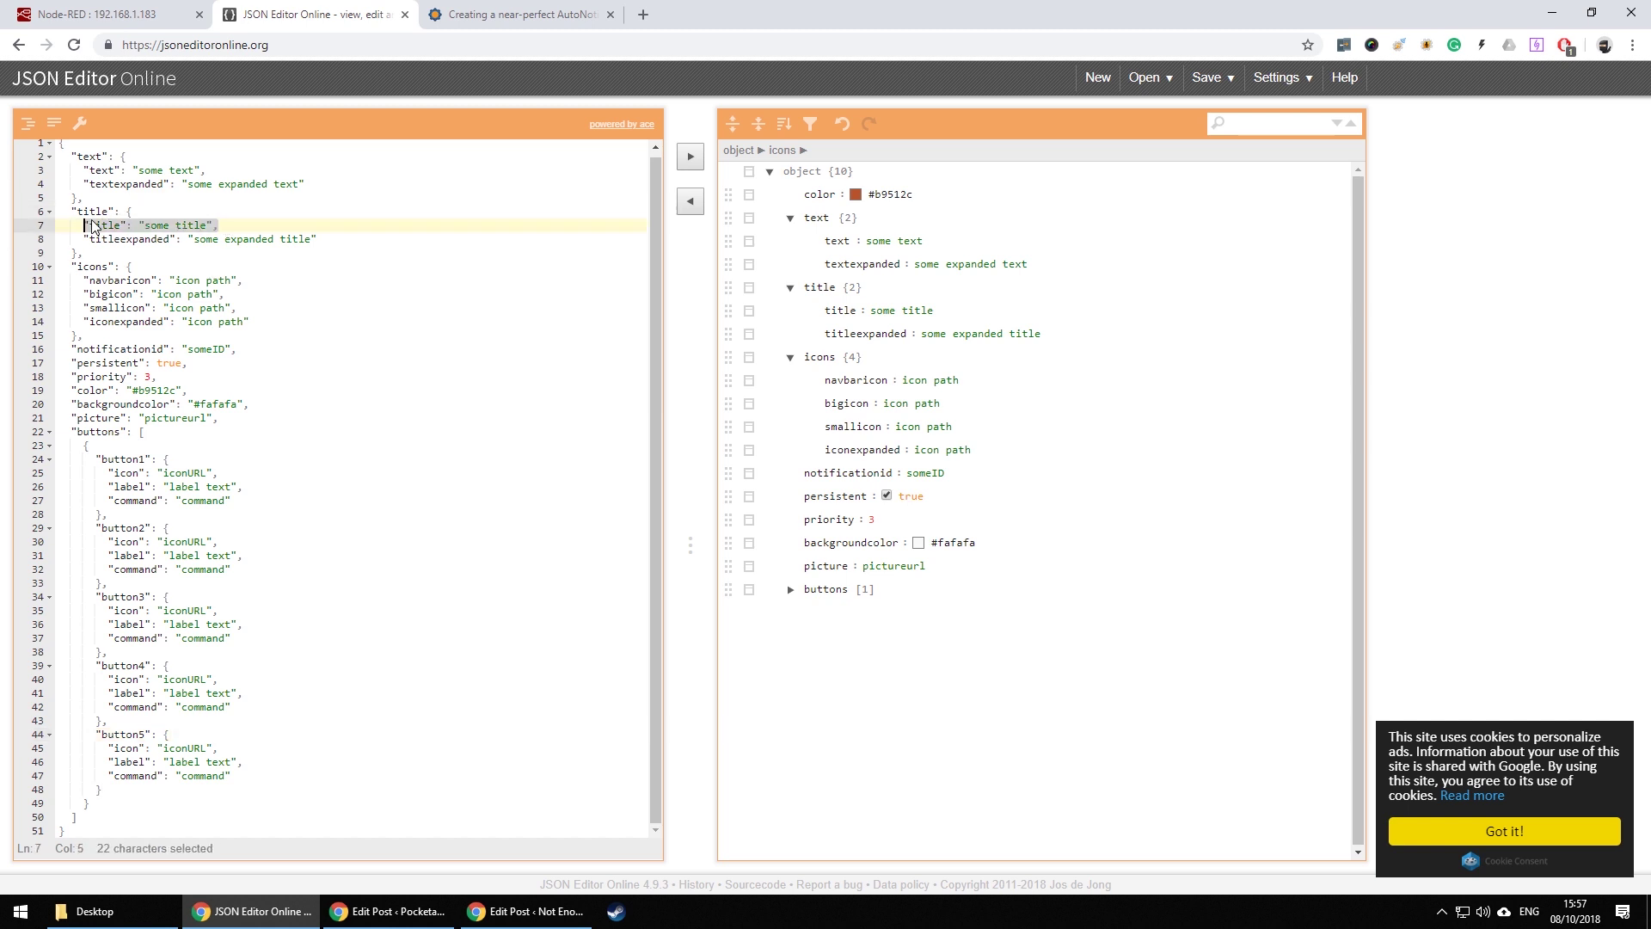
drag(206, 172, 78, 172)
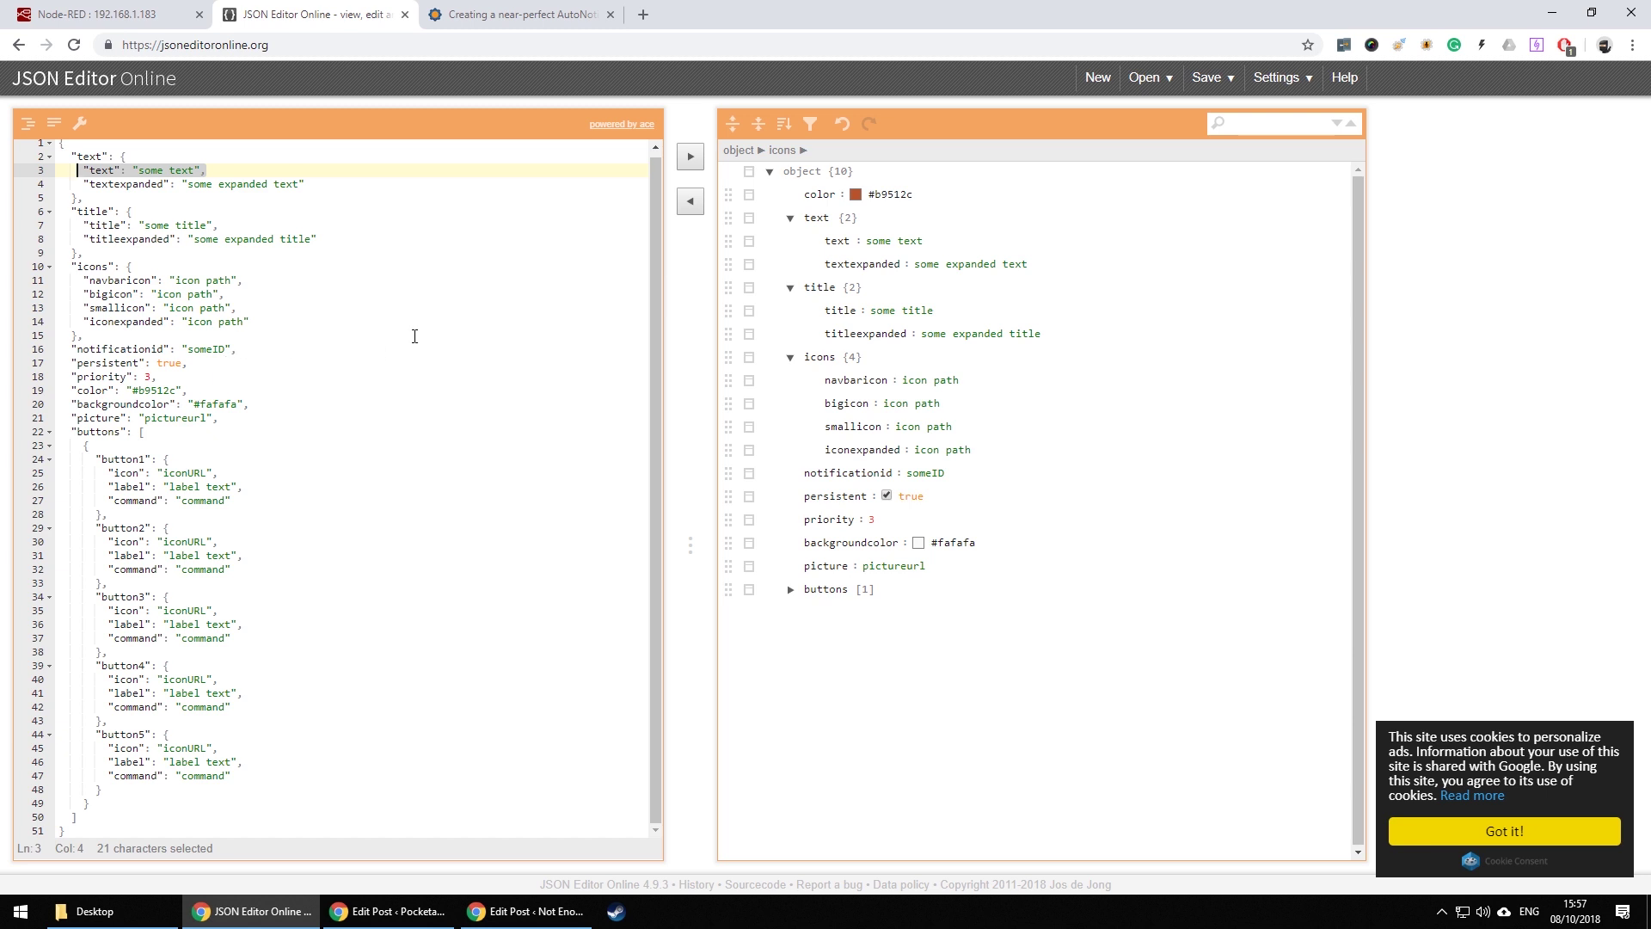
click(81, 24)
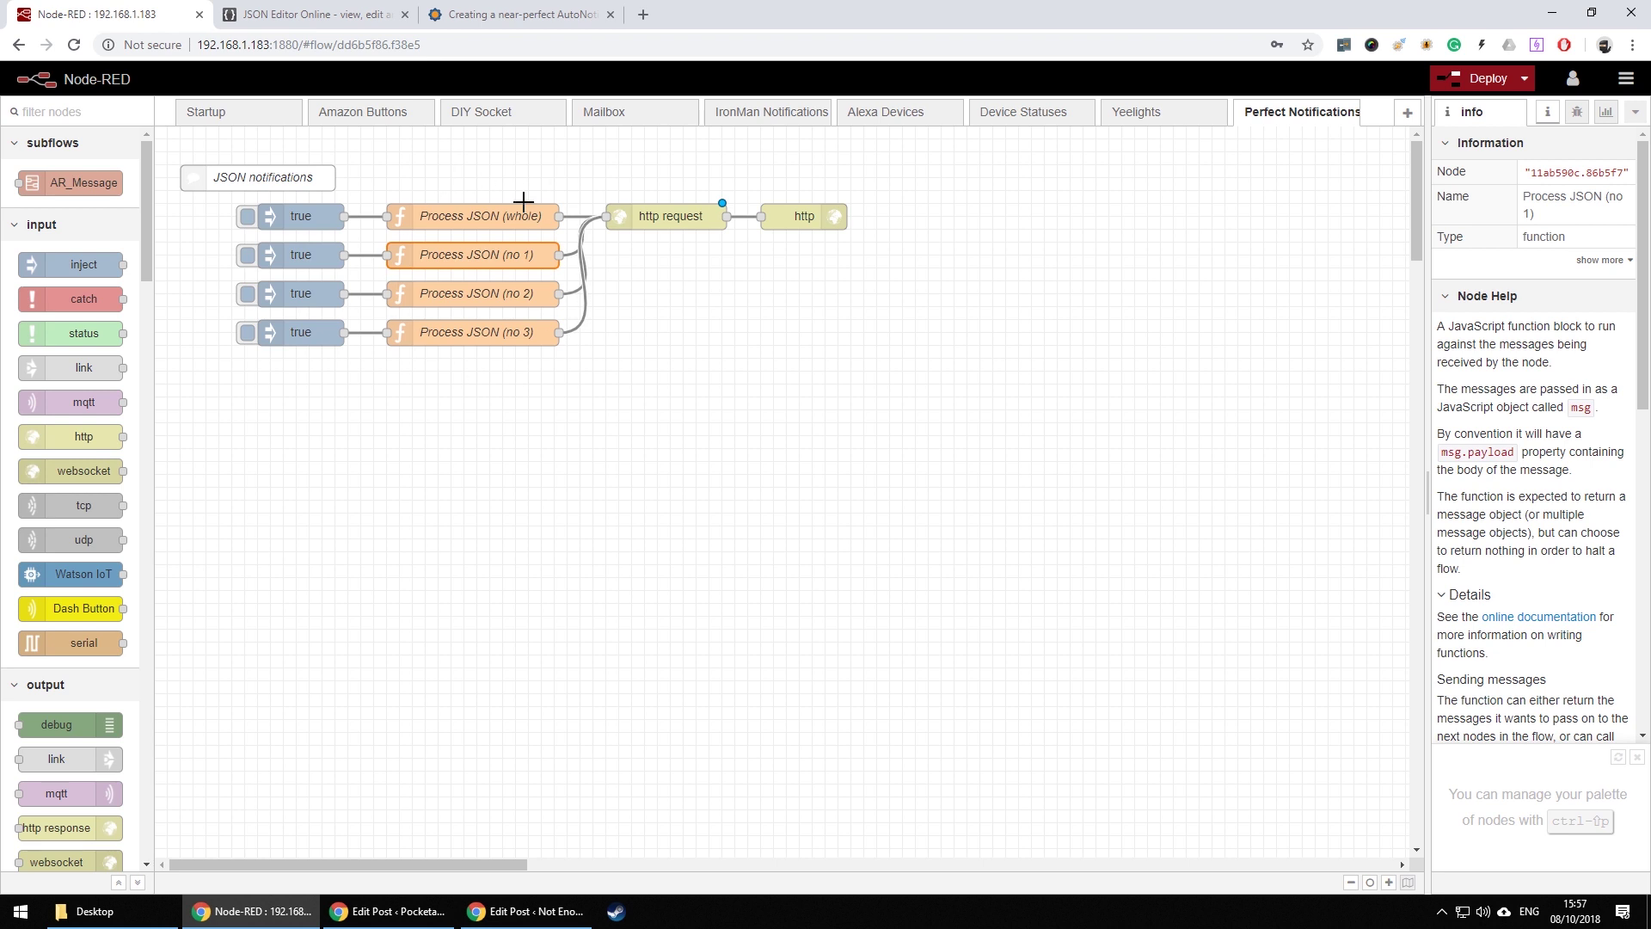
- Open Process JSON (whole) and highlight its key, AR_Pixel lookup, NOT20 command and body object
click(482, 218)
double_click(483, 218)
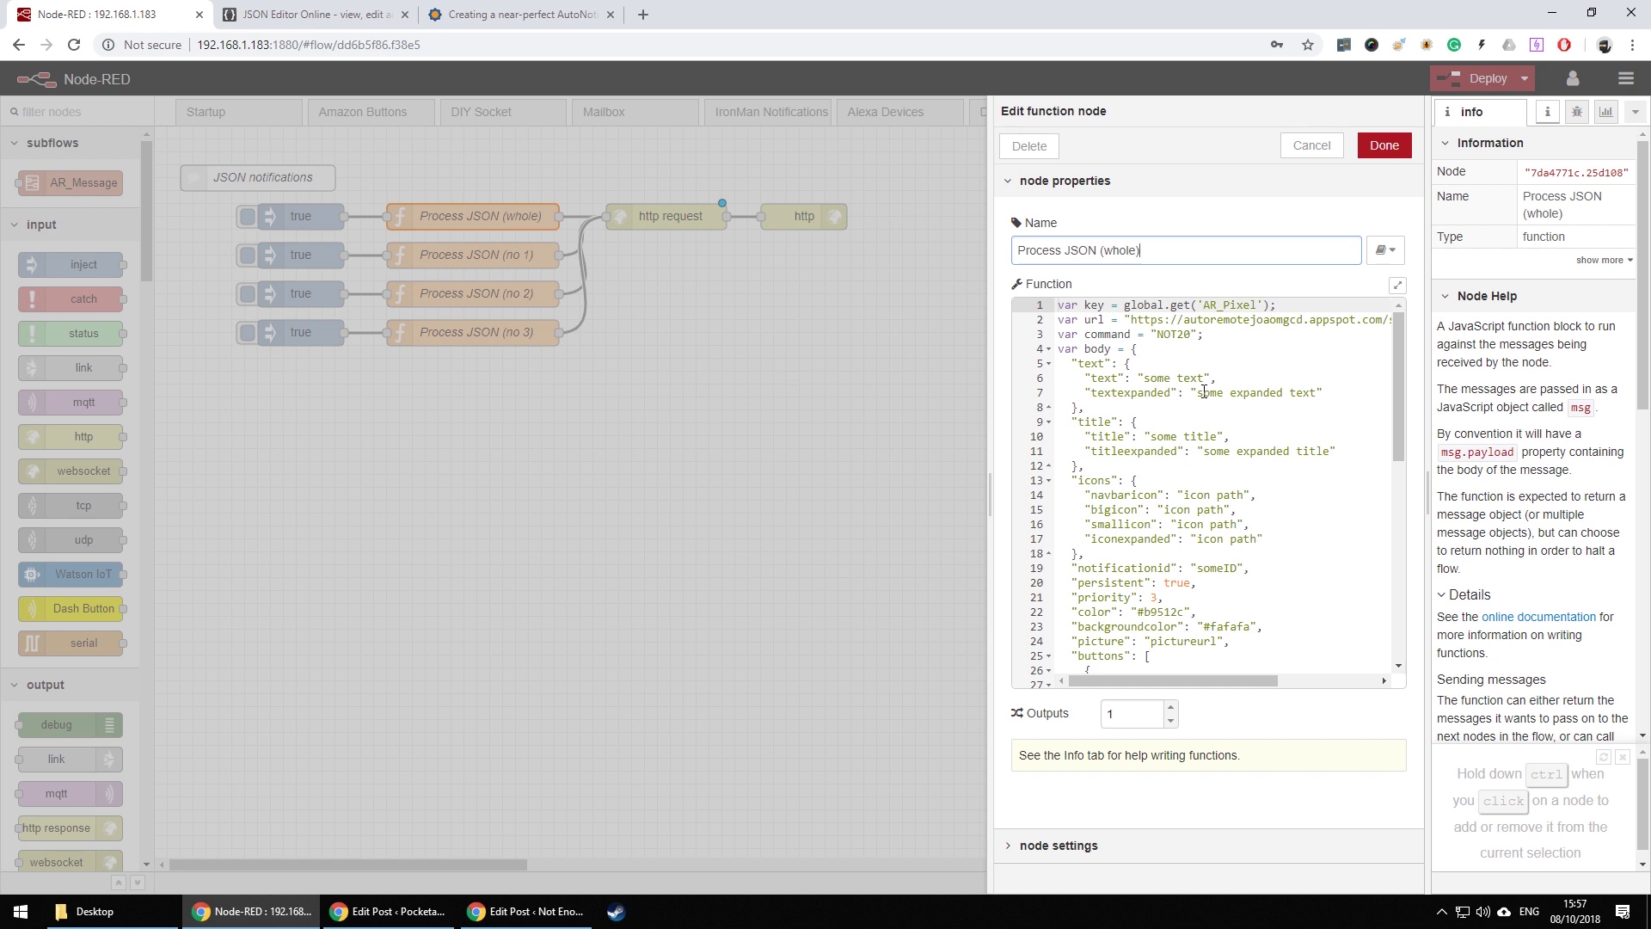
double_click(1097, 305)
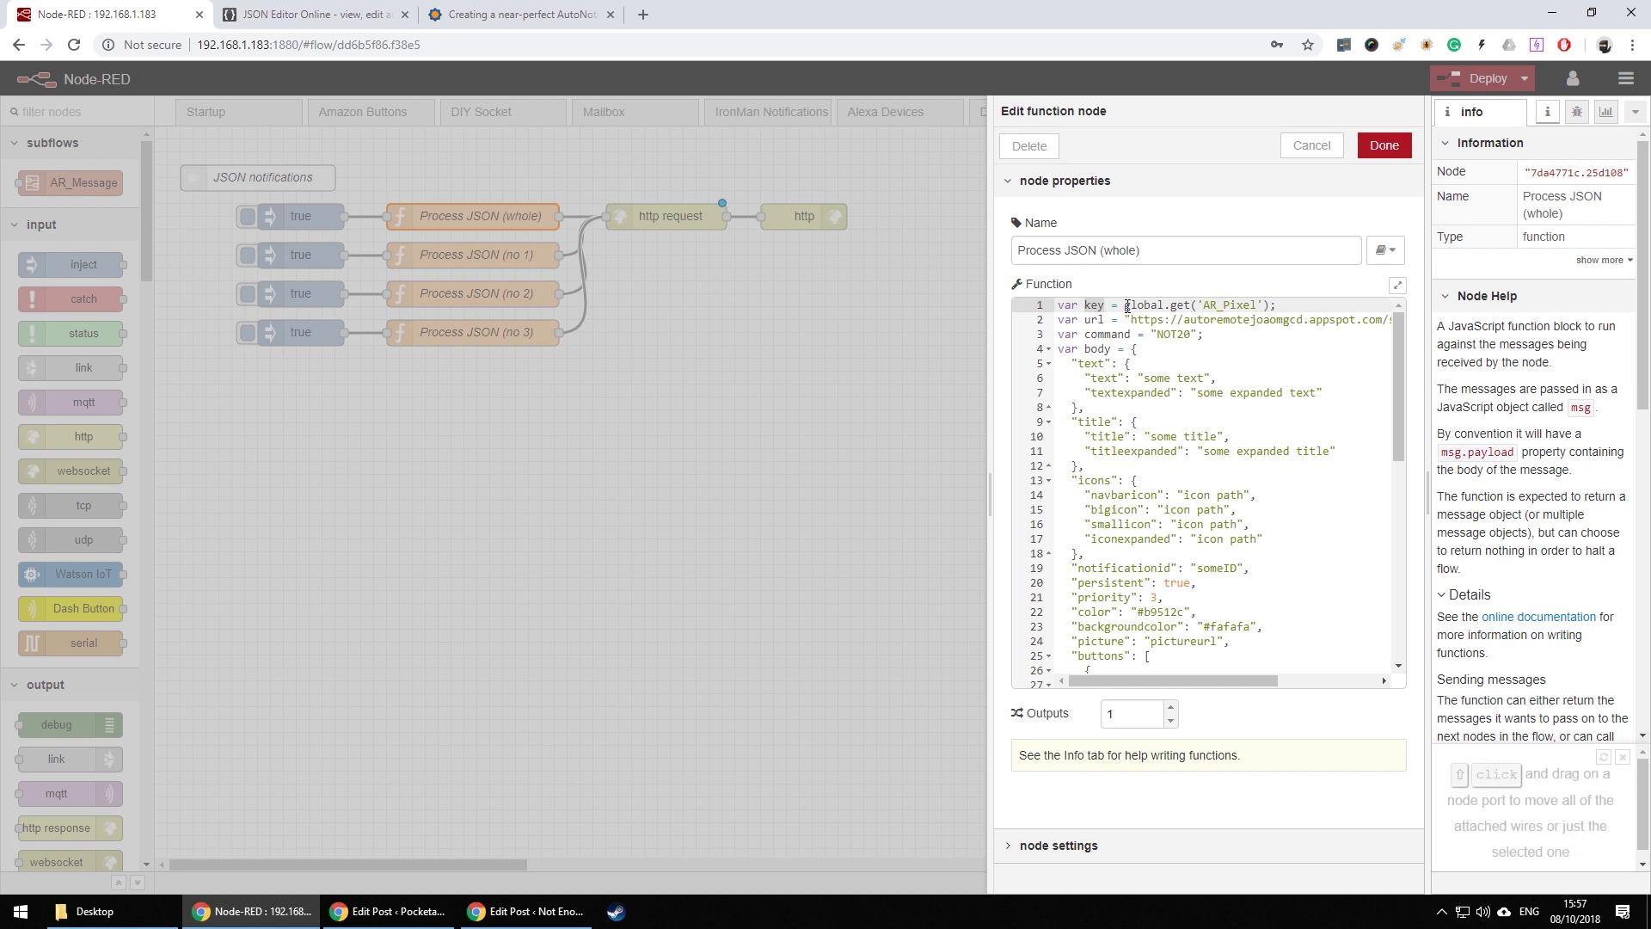
drag(1125, 306, 1269, 302)
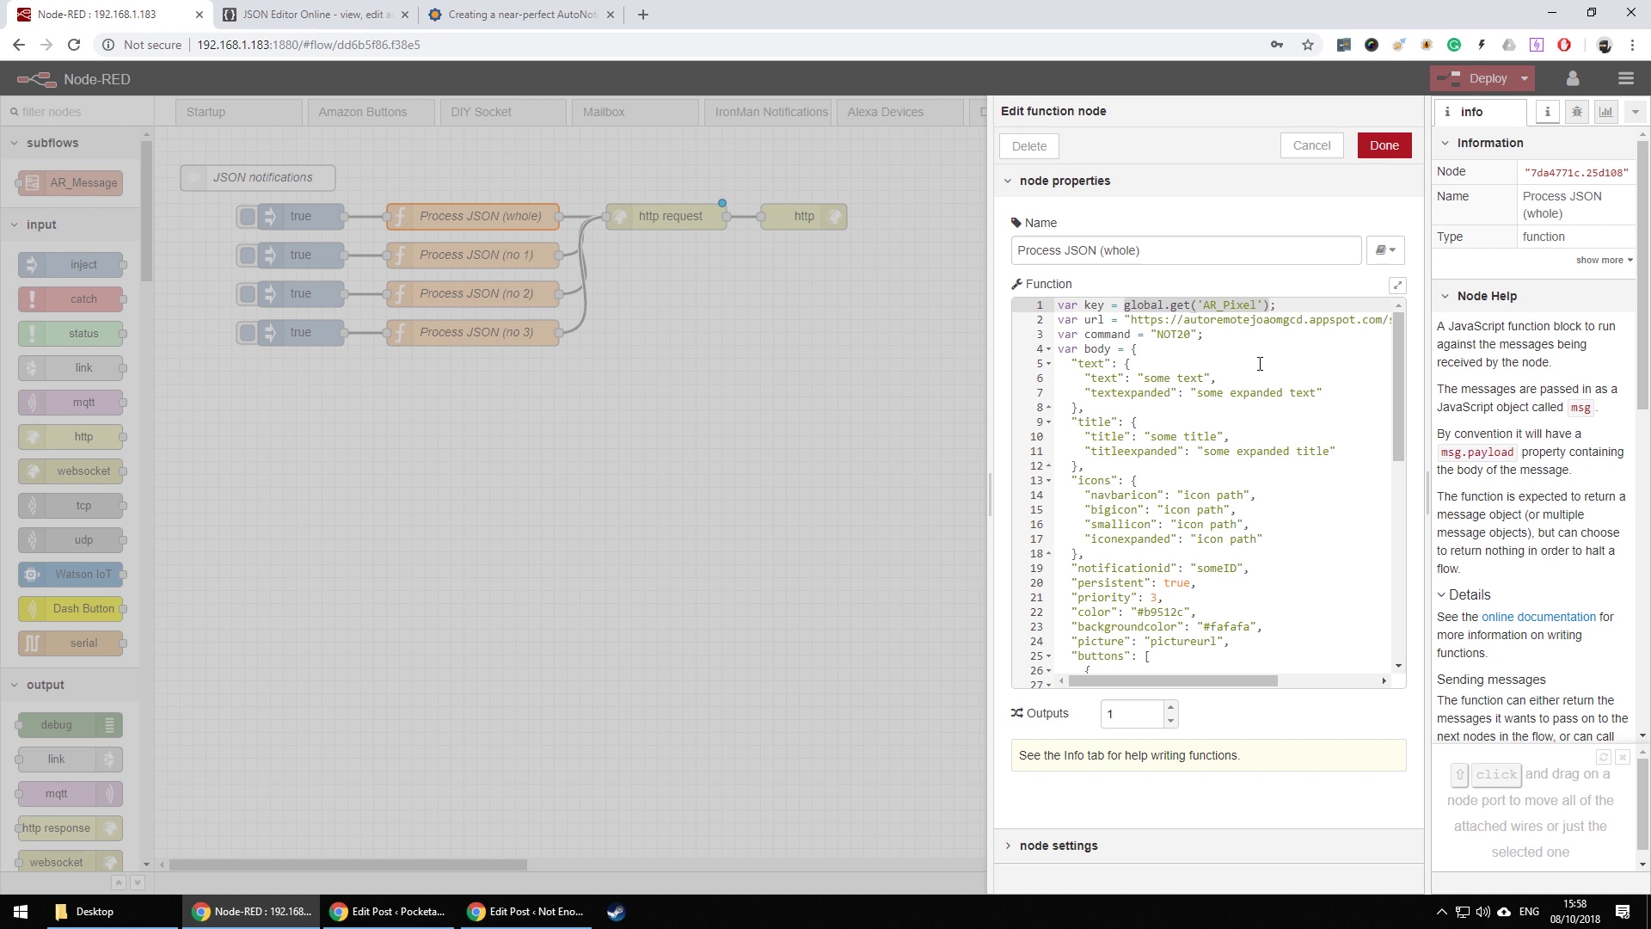
double_click(1116, 335)
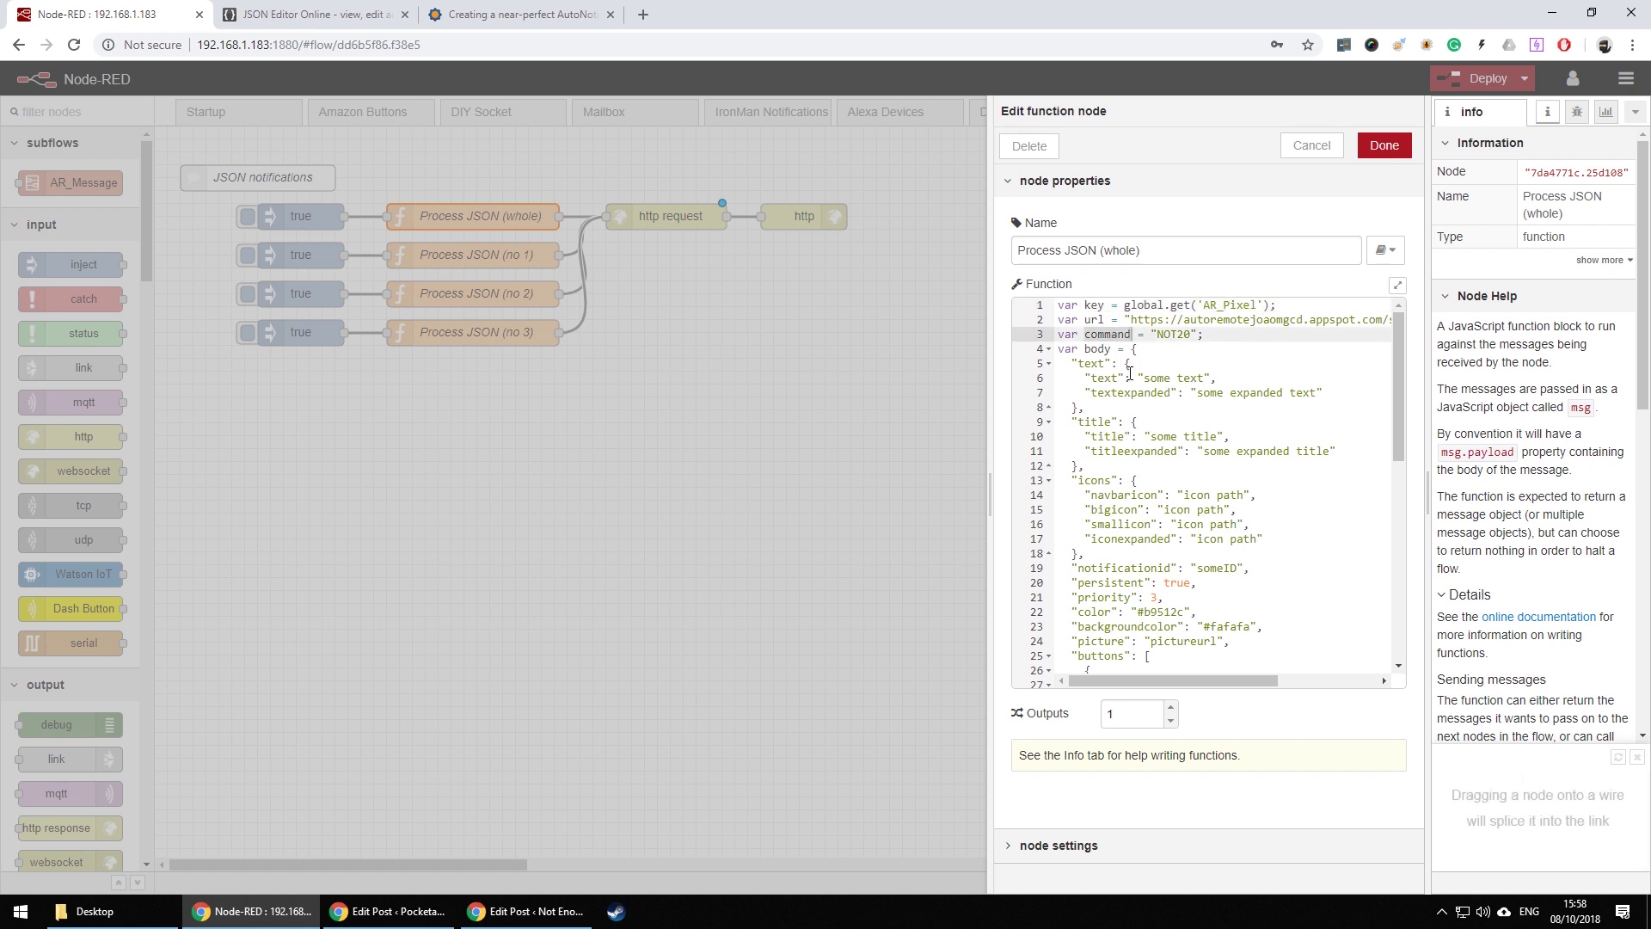
double_click(1174, 334)
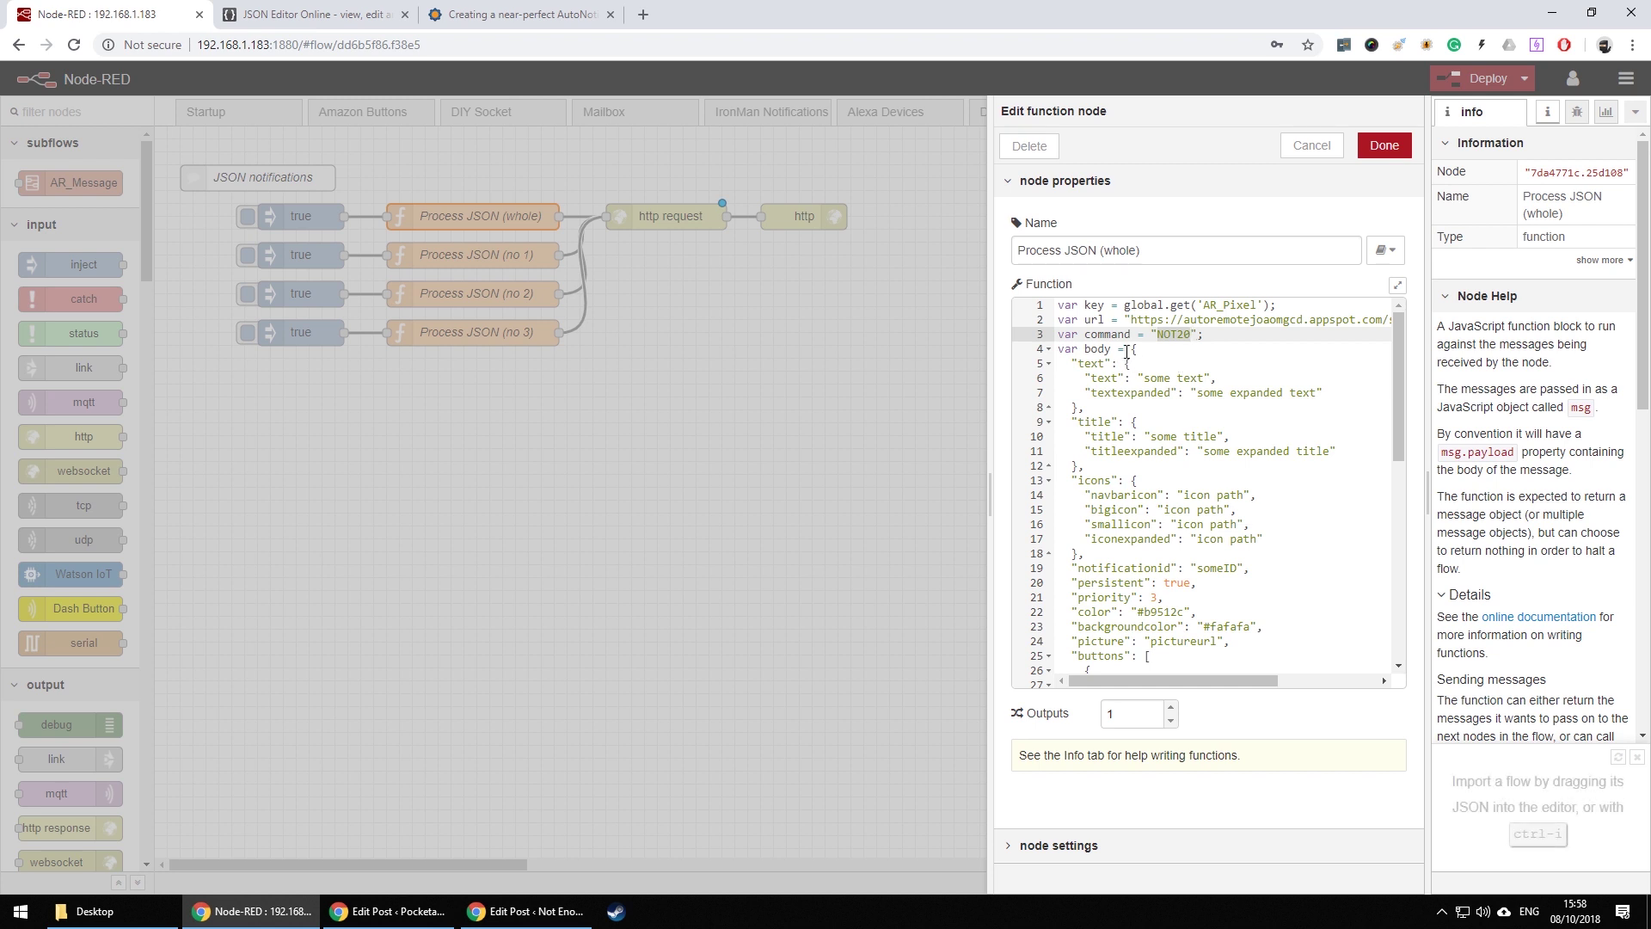
drag(1130, 349, 1164, 616)
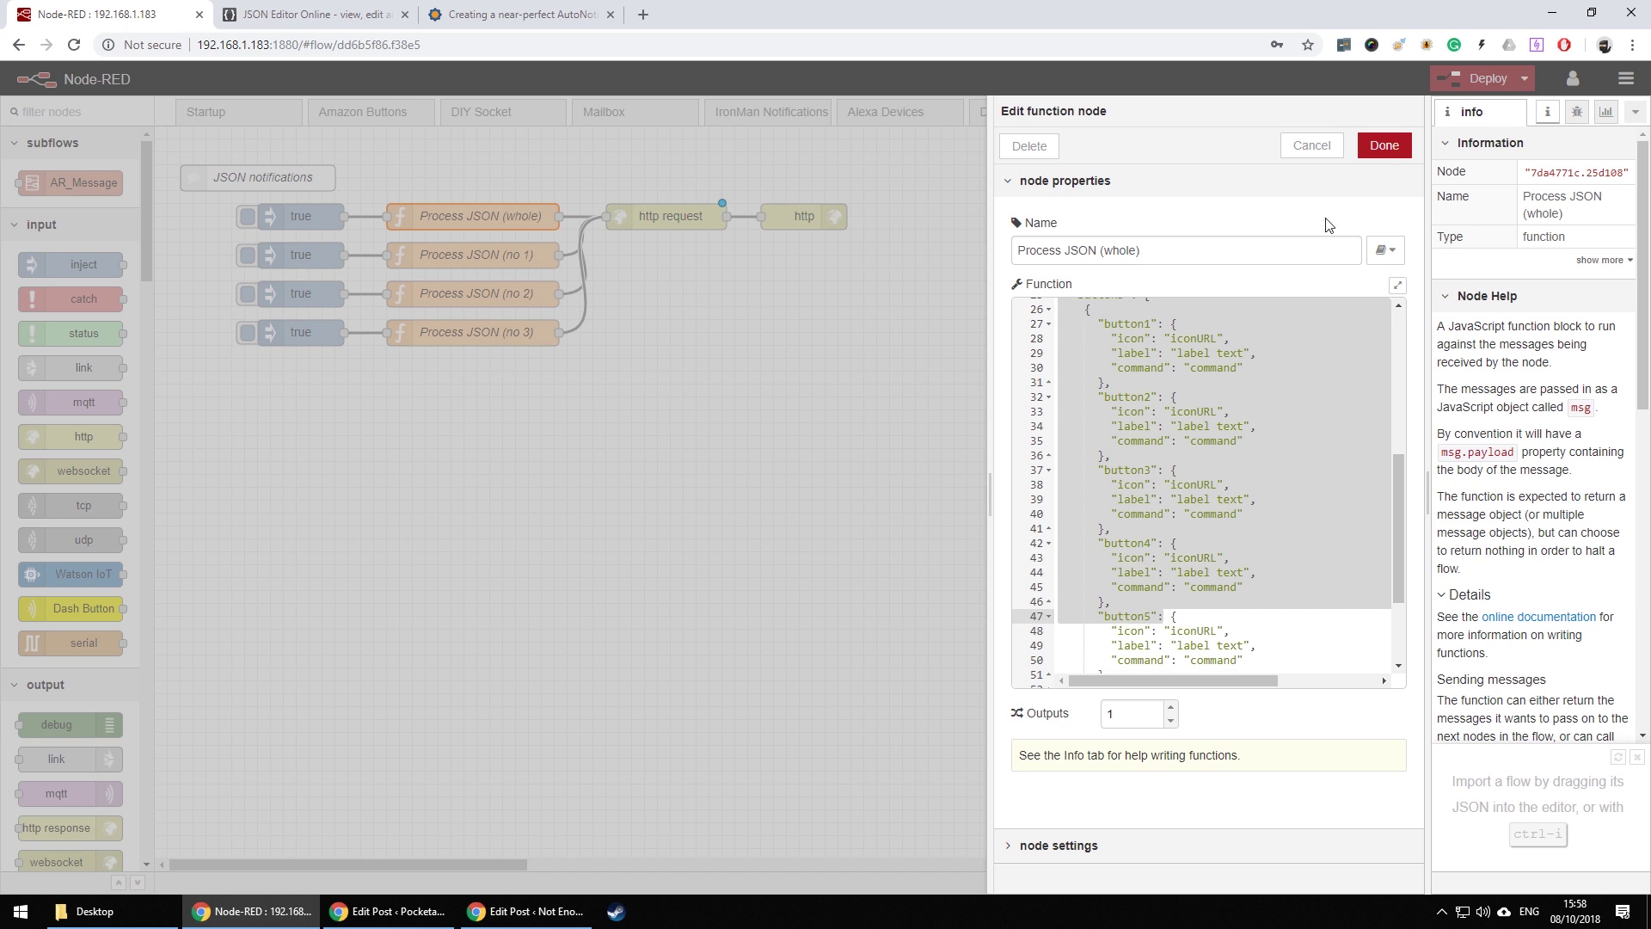
- Discard the whole-template editor and review the Process JSON (no 1) notification body code
click(1312, 146)
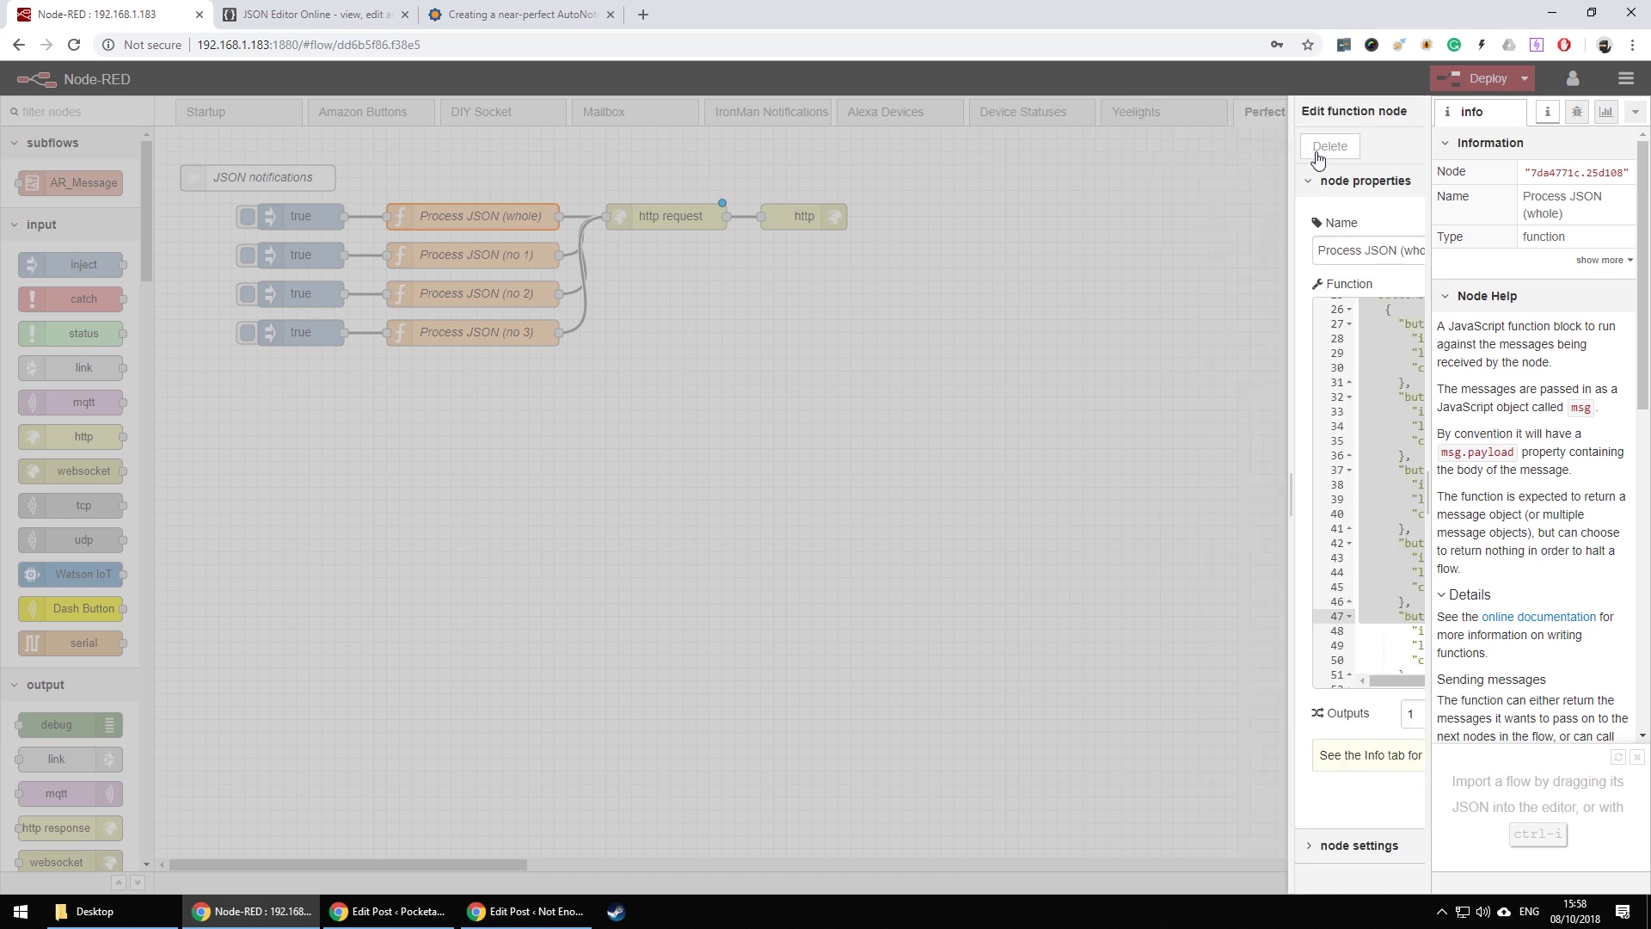
click(495, 255)
double_click(495, 255)
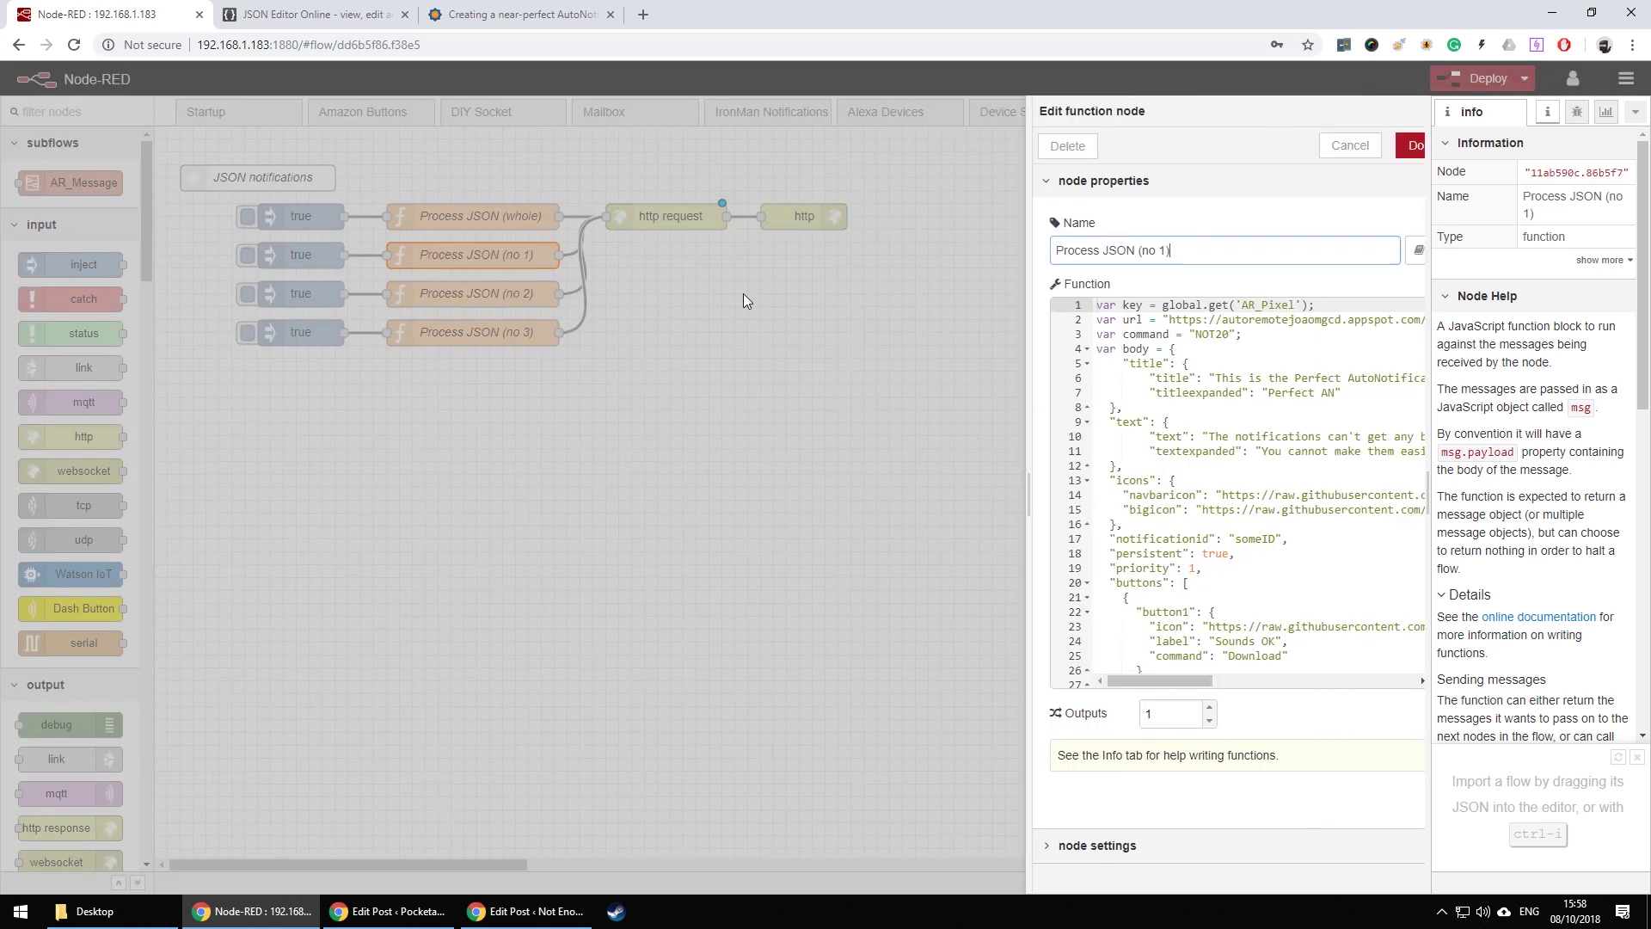
scroll(1140, 347, down, 1)
scroll(1140, 347, up, 1)
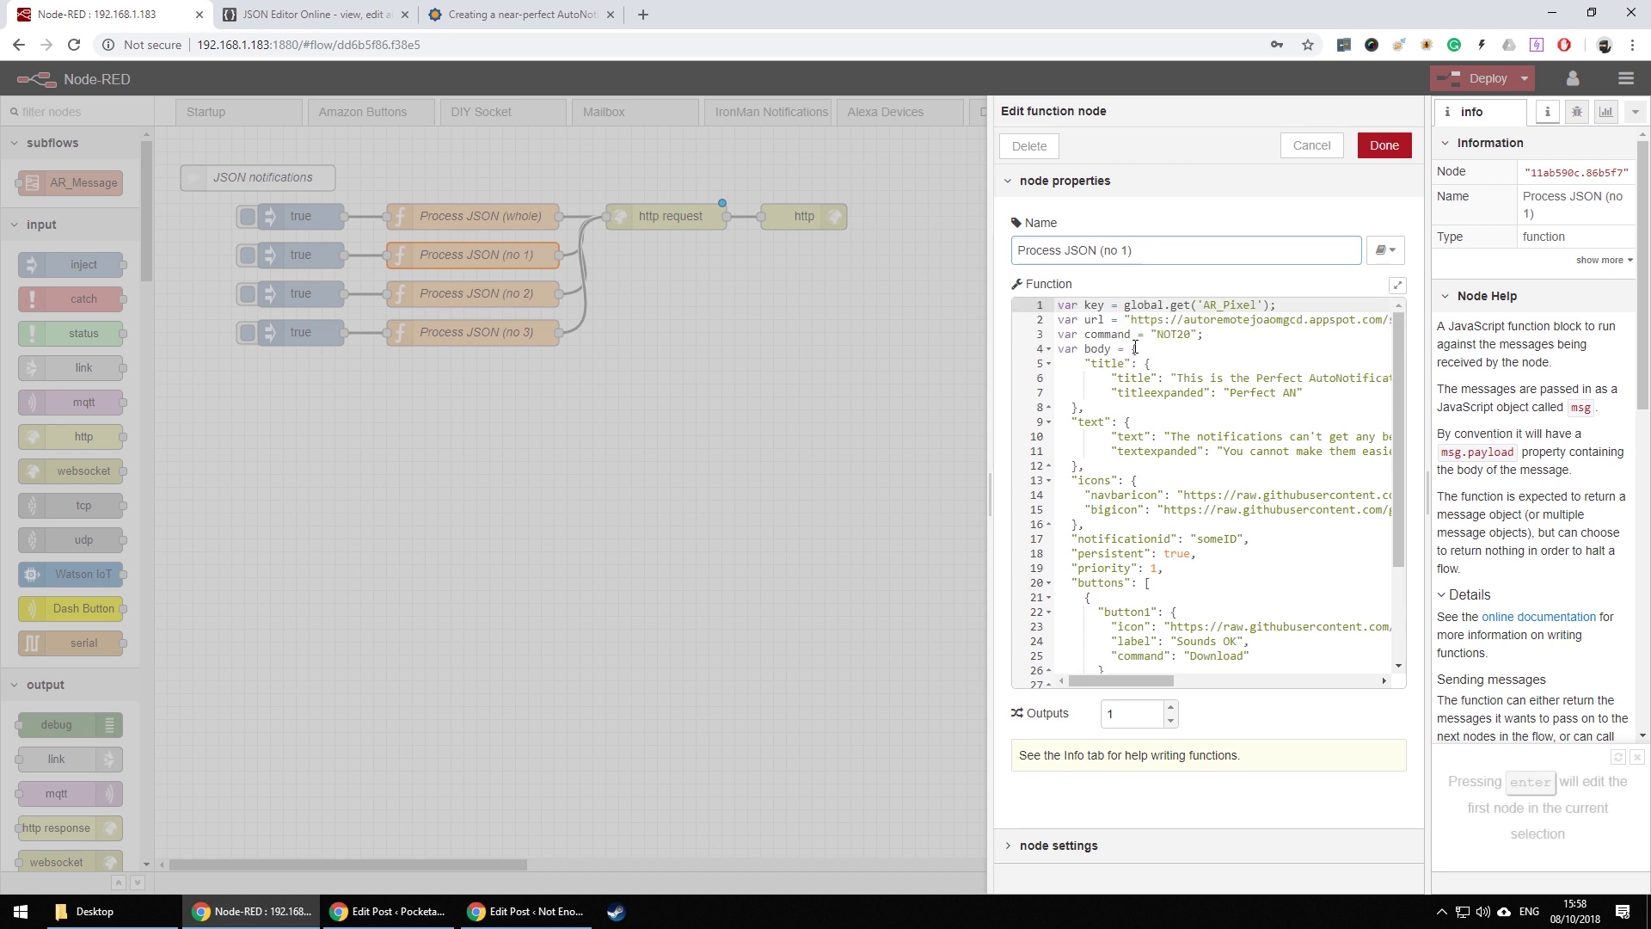
drag(1140, 347, 1183, 611)
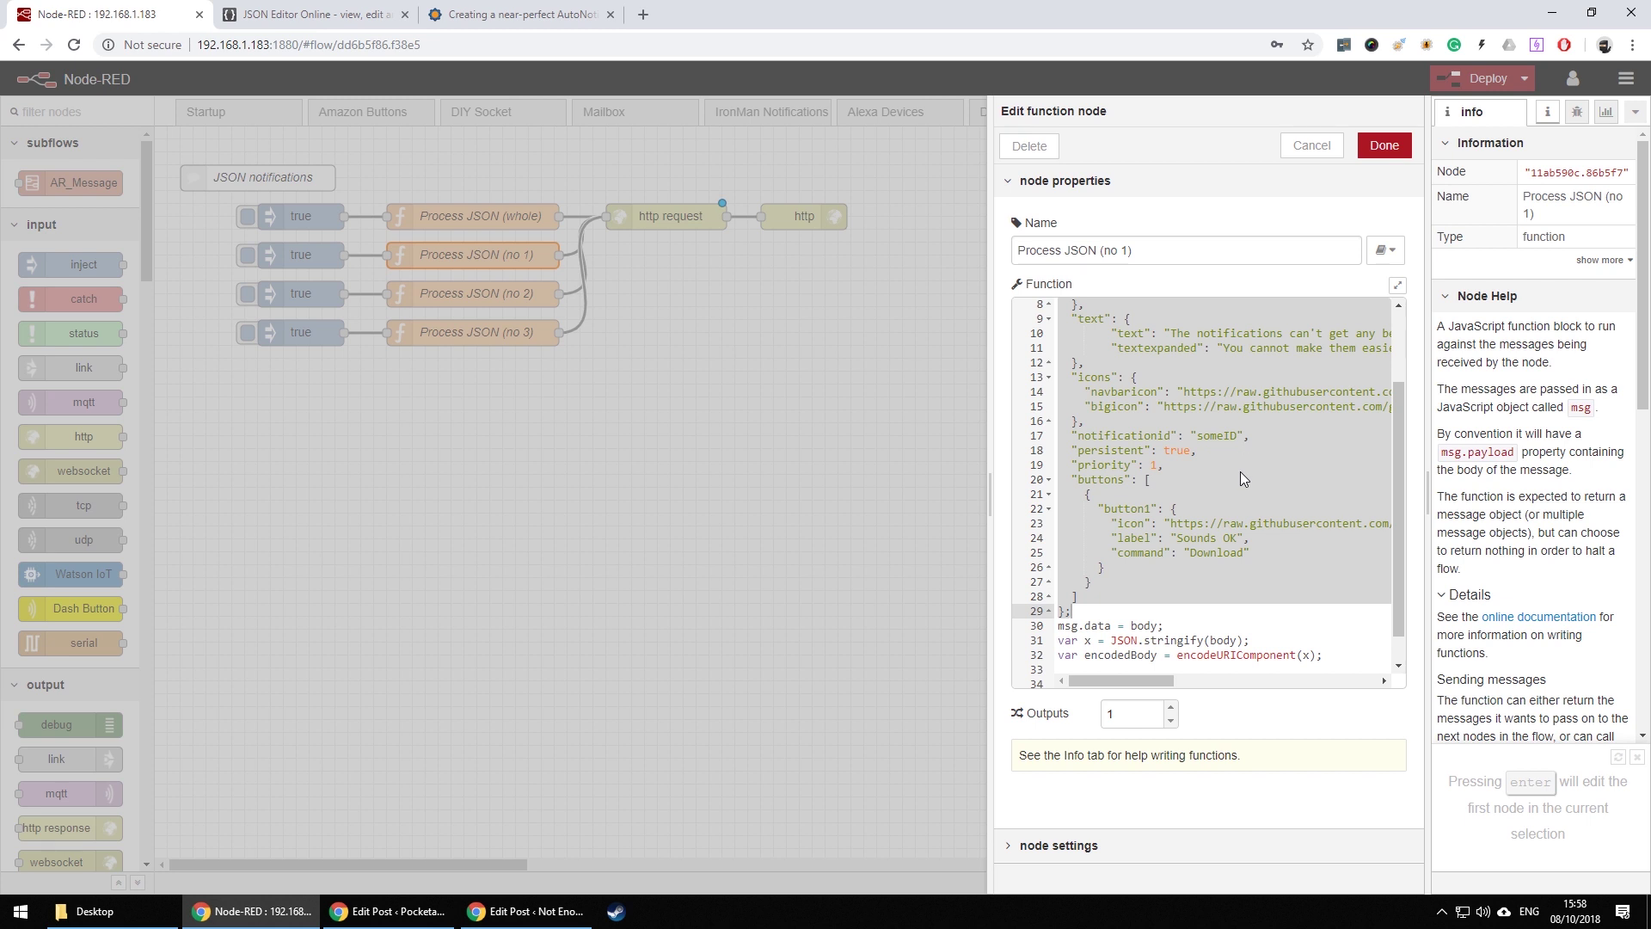
scroll(1226, 456, down, 1)
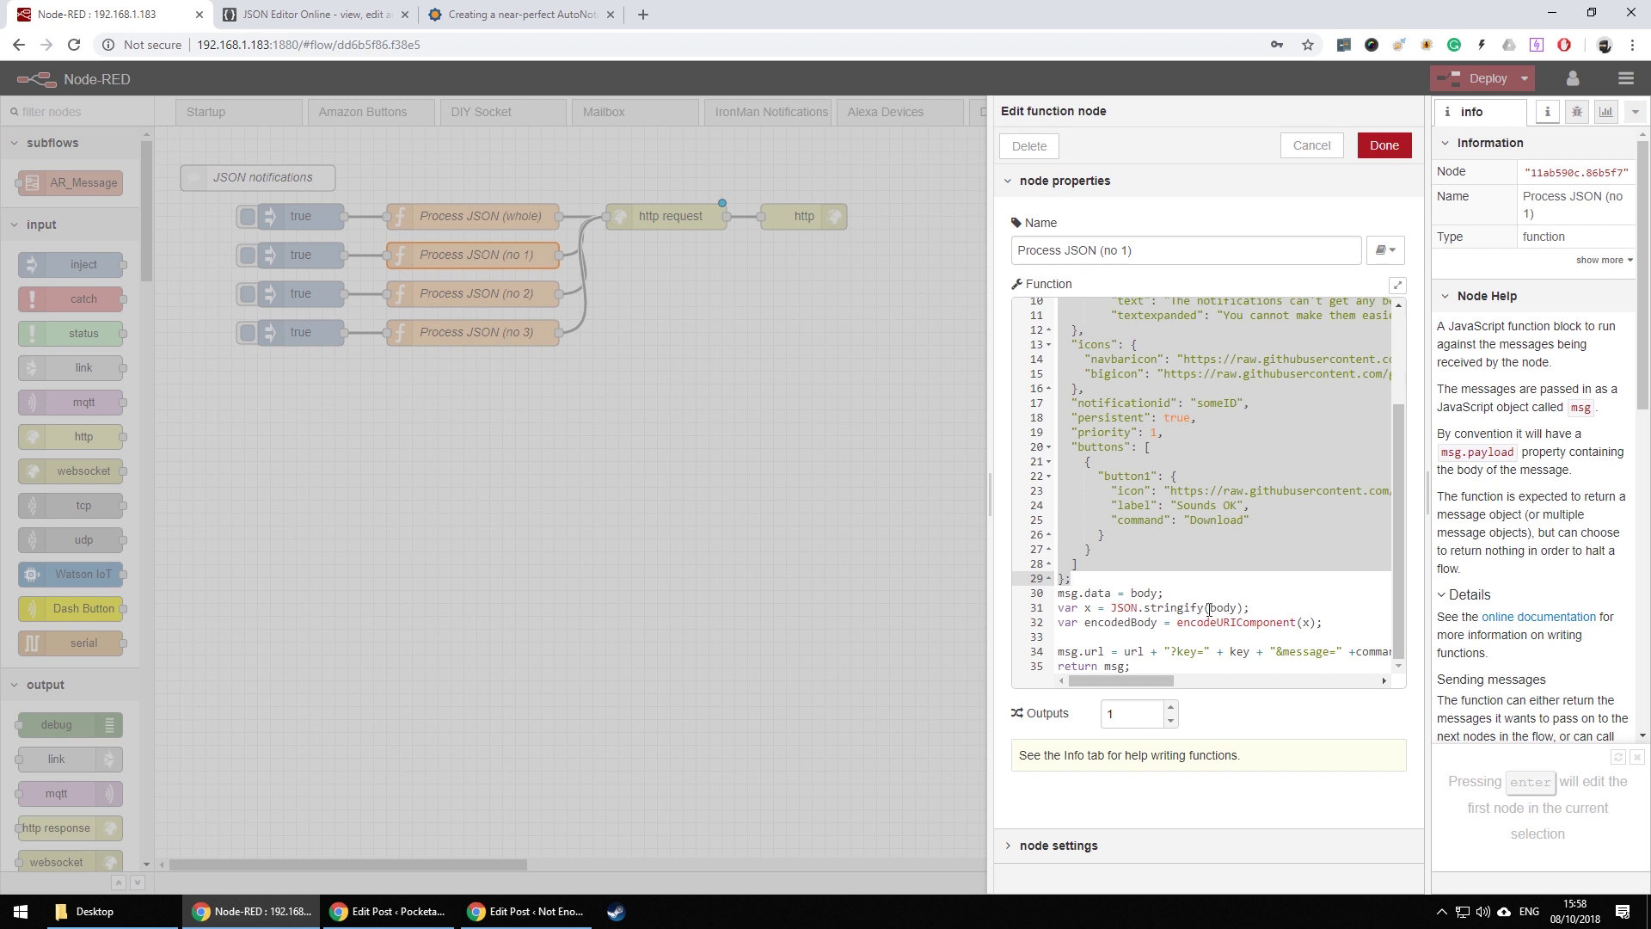
mouse_move(1149, 682)
mouse_down()
mouse_move(1274, 680)
mouse_move(1149, 679)
mouse_up()
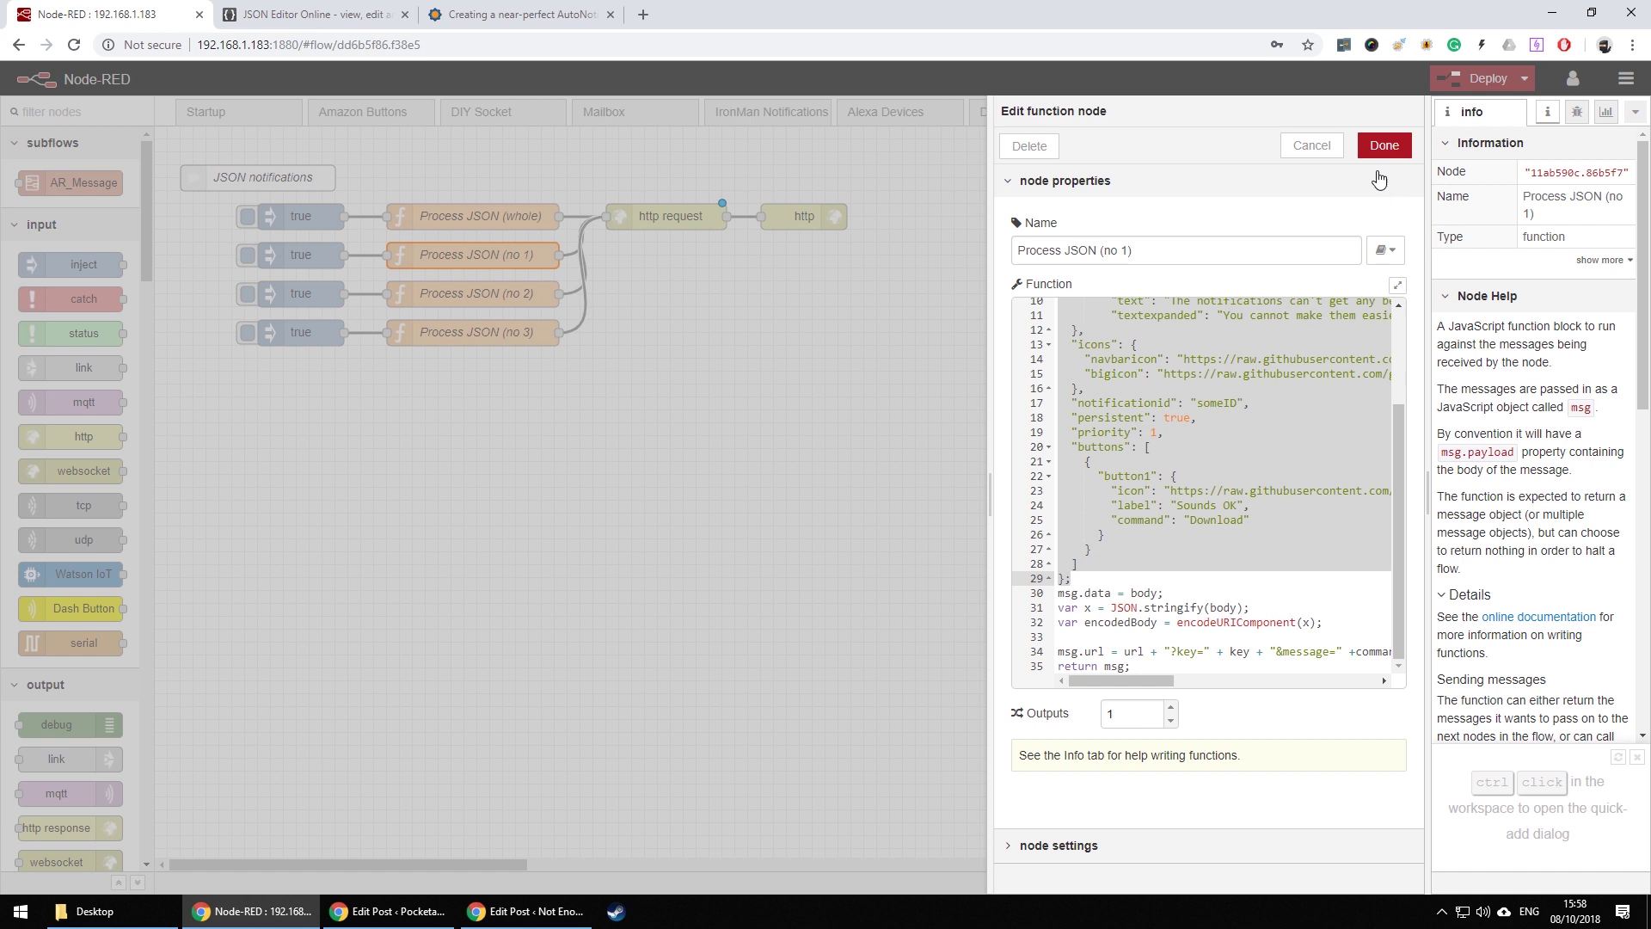
- Close the function editor and select the http request node to read its help
click(1385, 145)
click(682, 239)
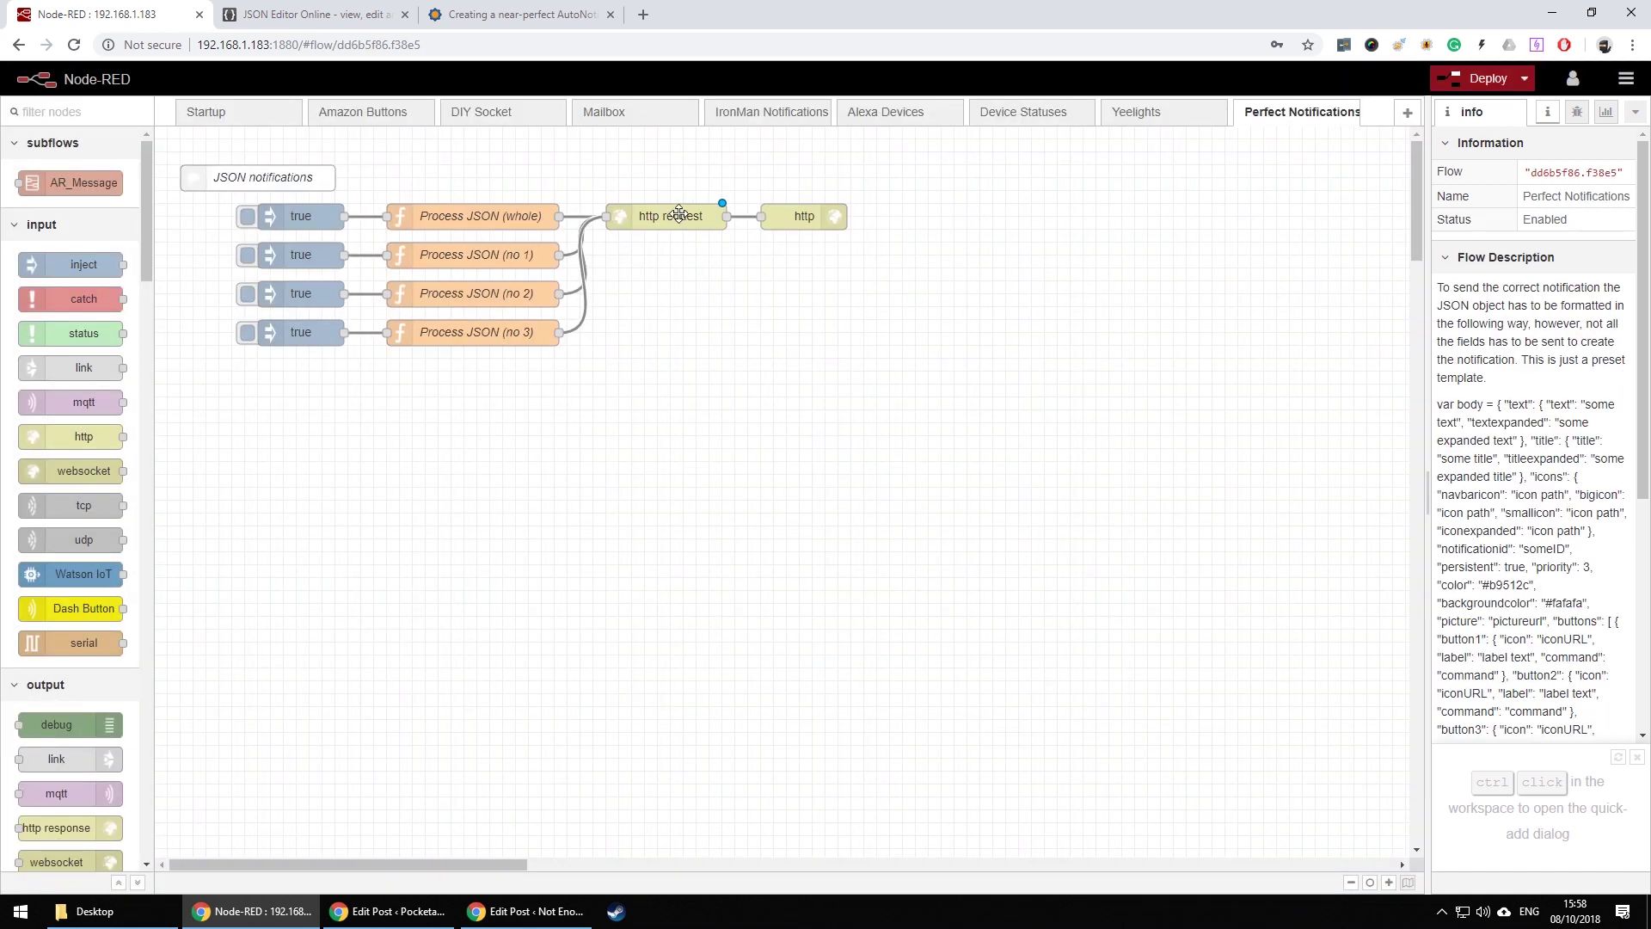
click(679, 215)
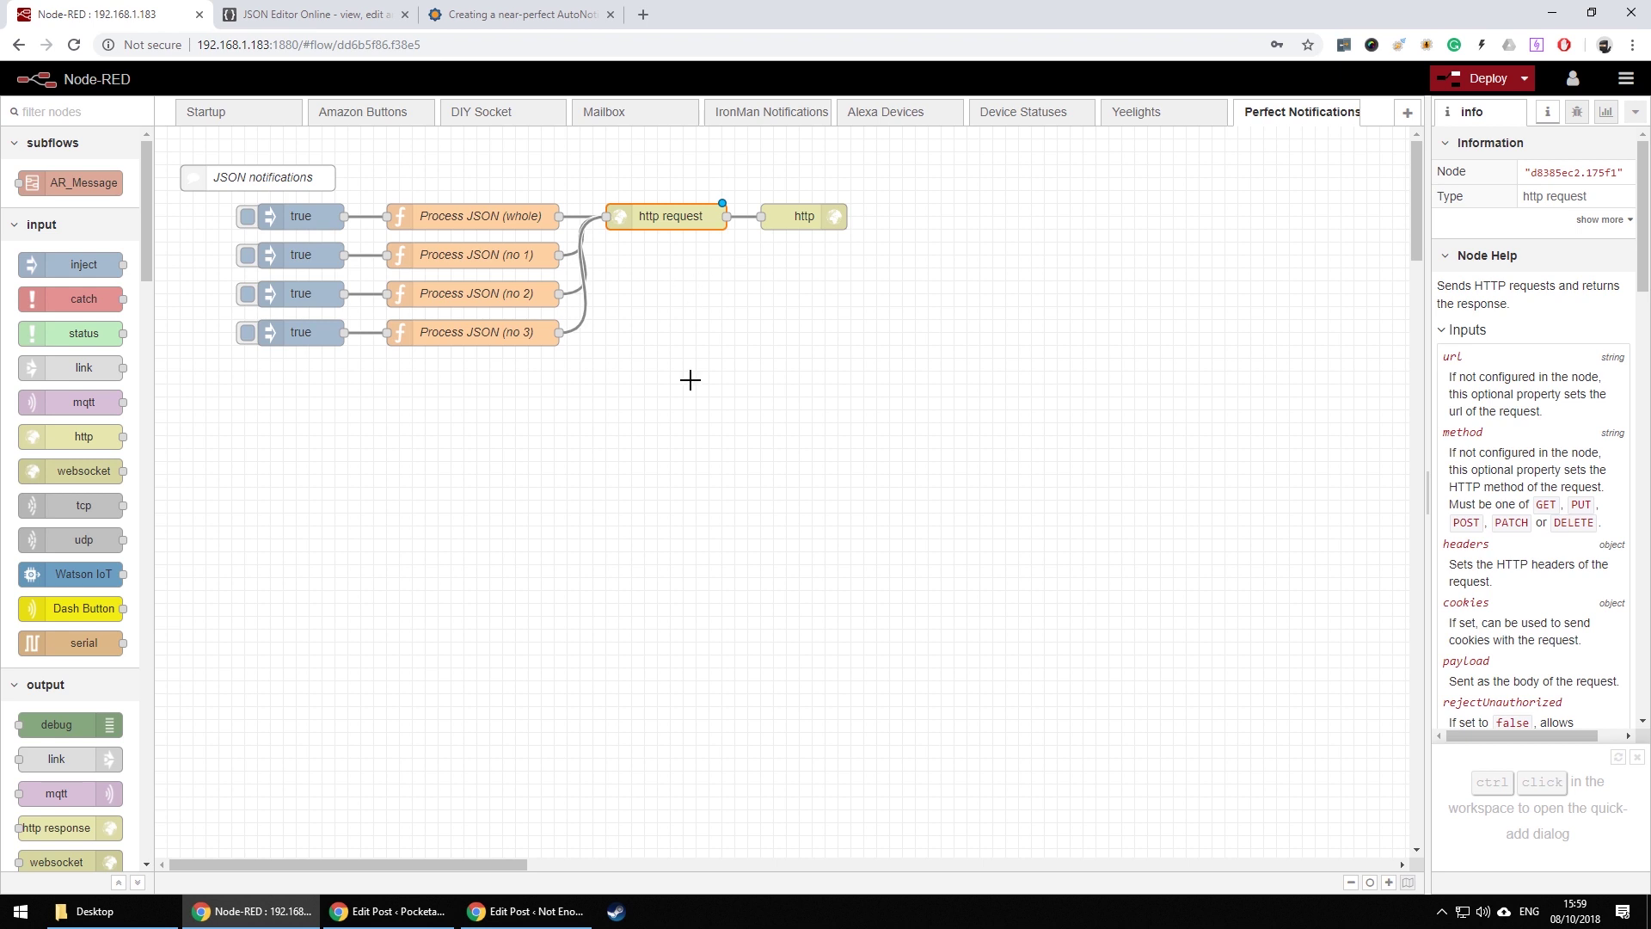
- Open EventGhost from the system tray and clear its log down to the welcome line
click(1441, 912)
double_click(1390, 844)
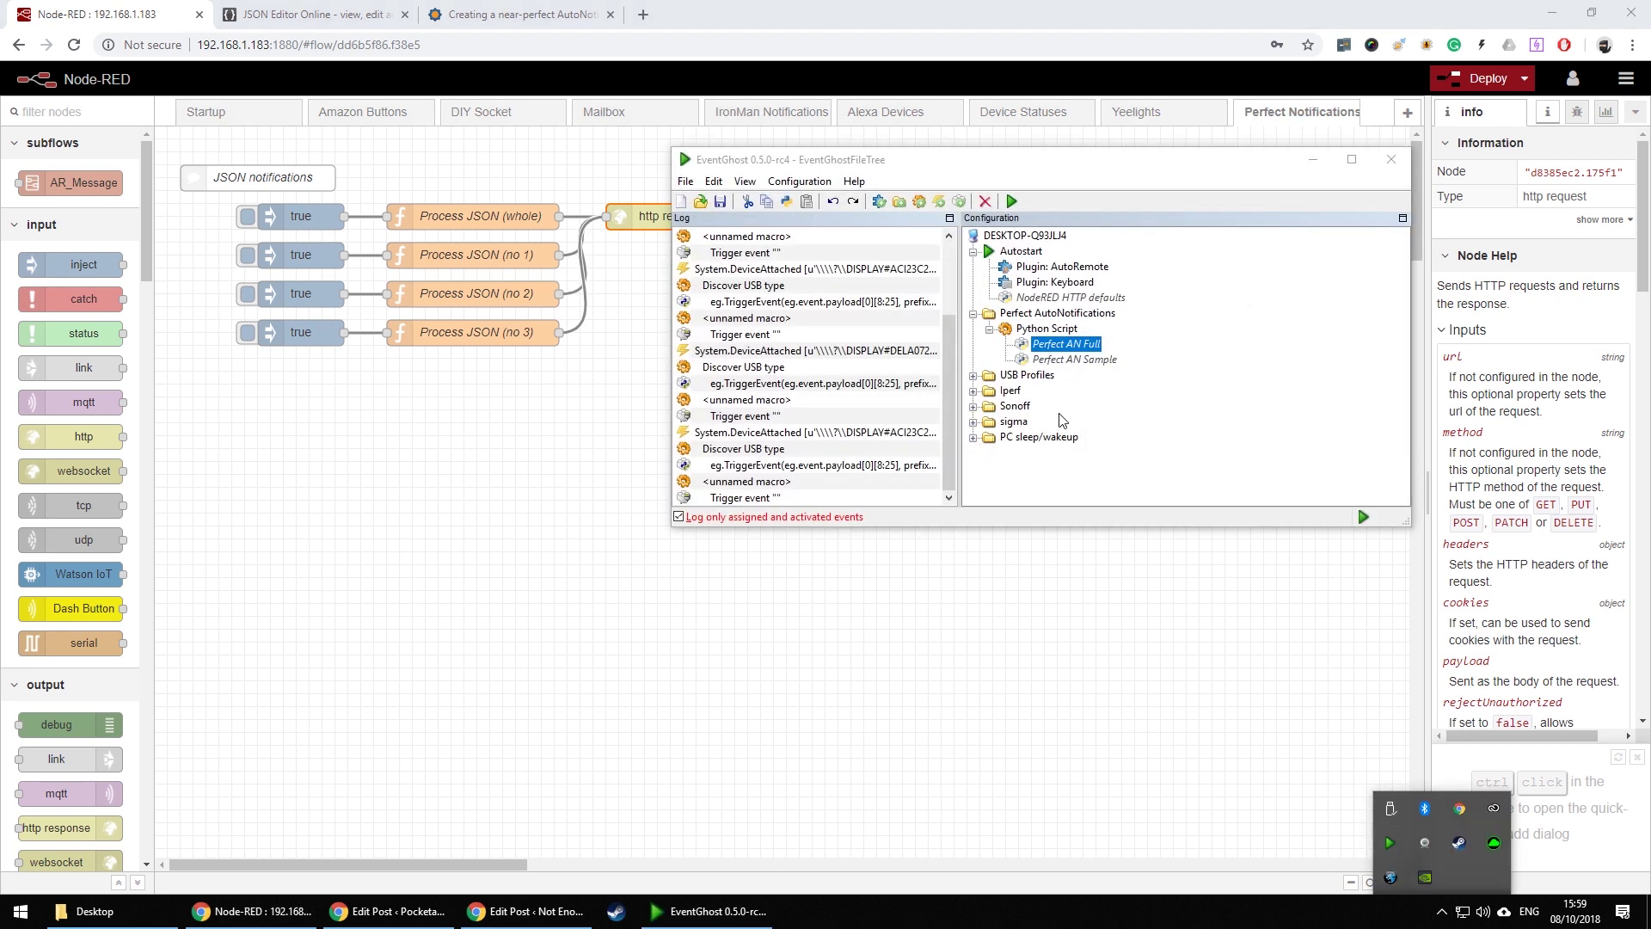
right_click(784, 311)
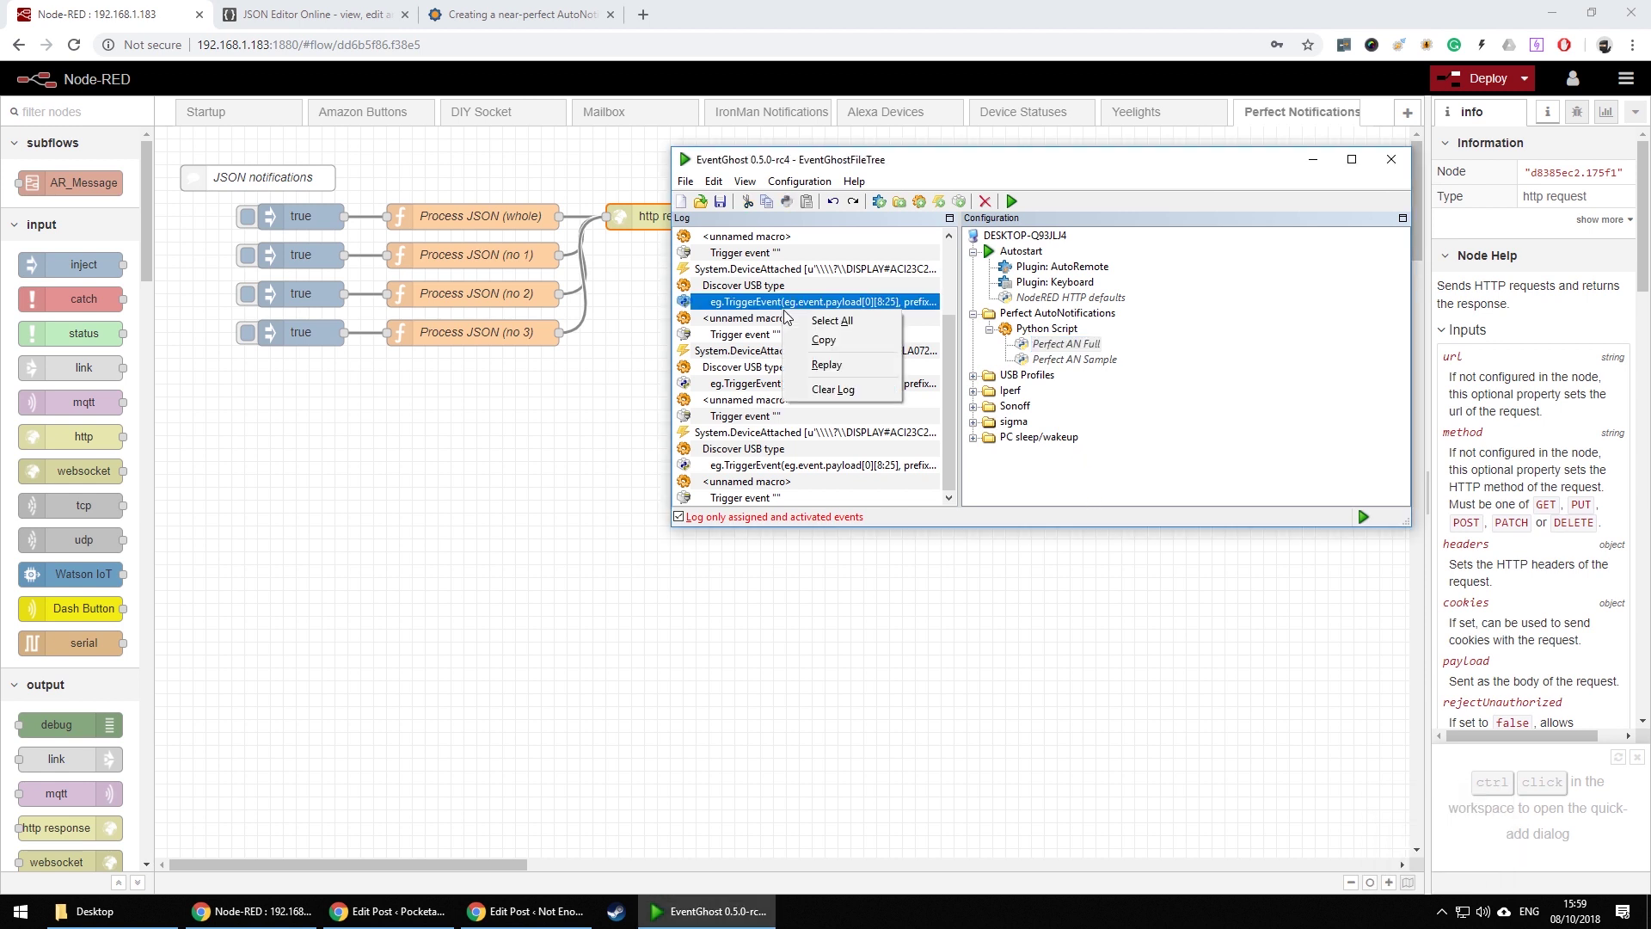
click(832, 389)
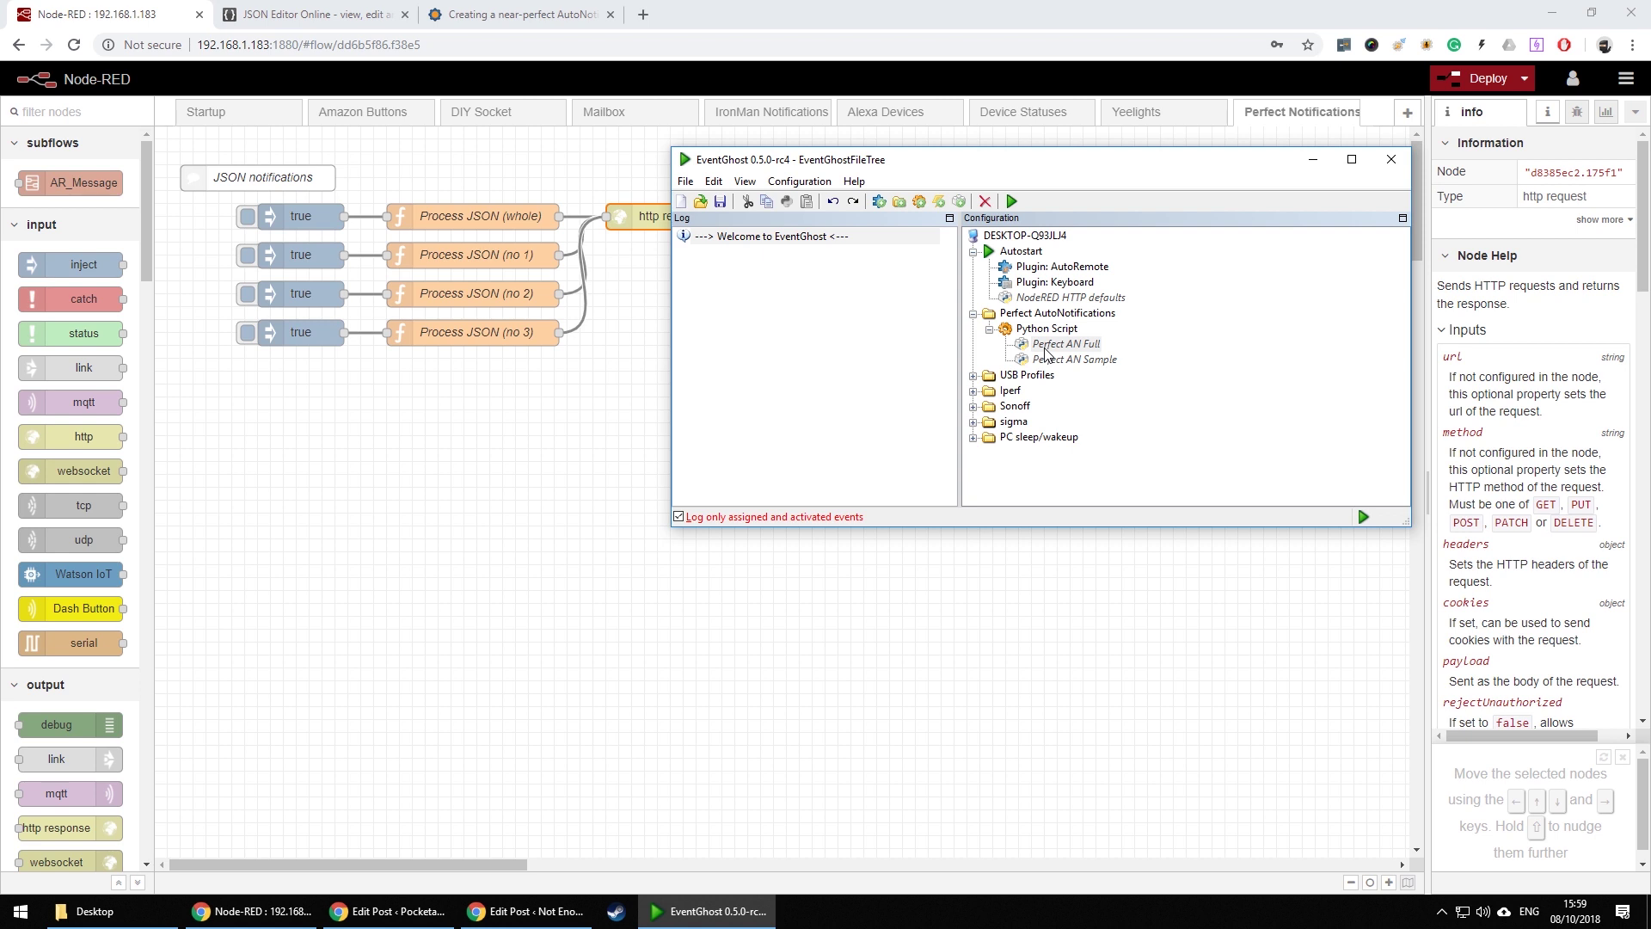
double_click(1046, 351)
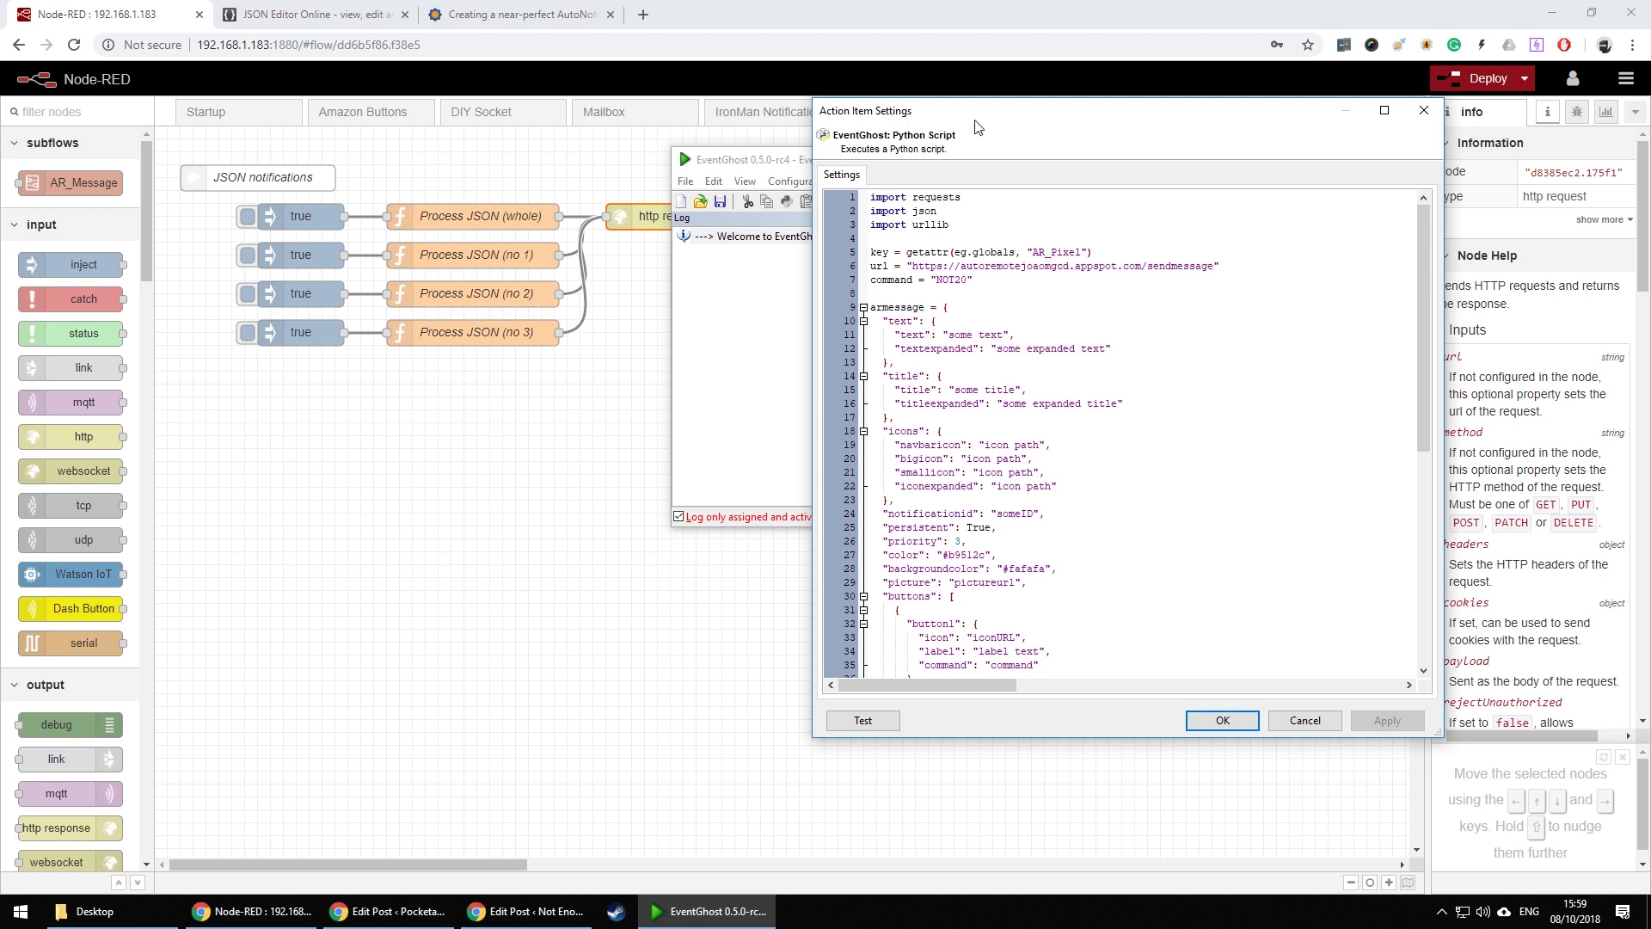
drag(979, 125, 885, 116)
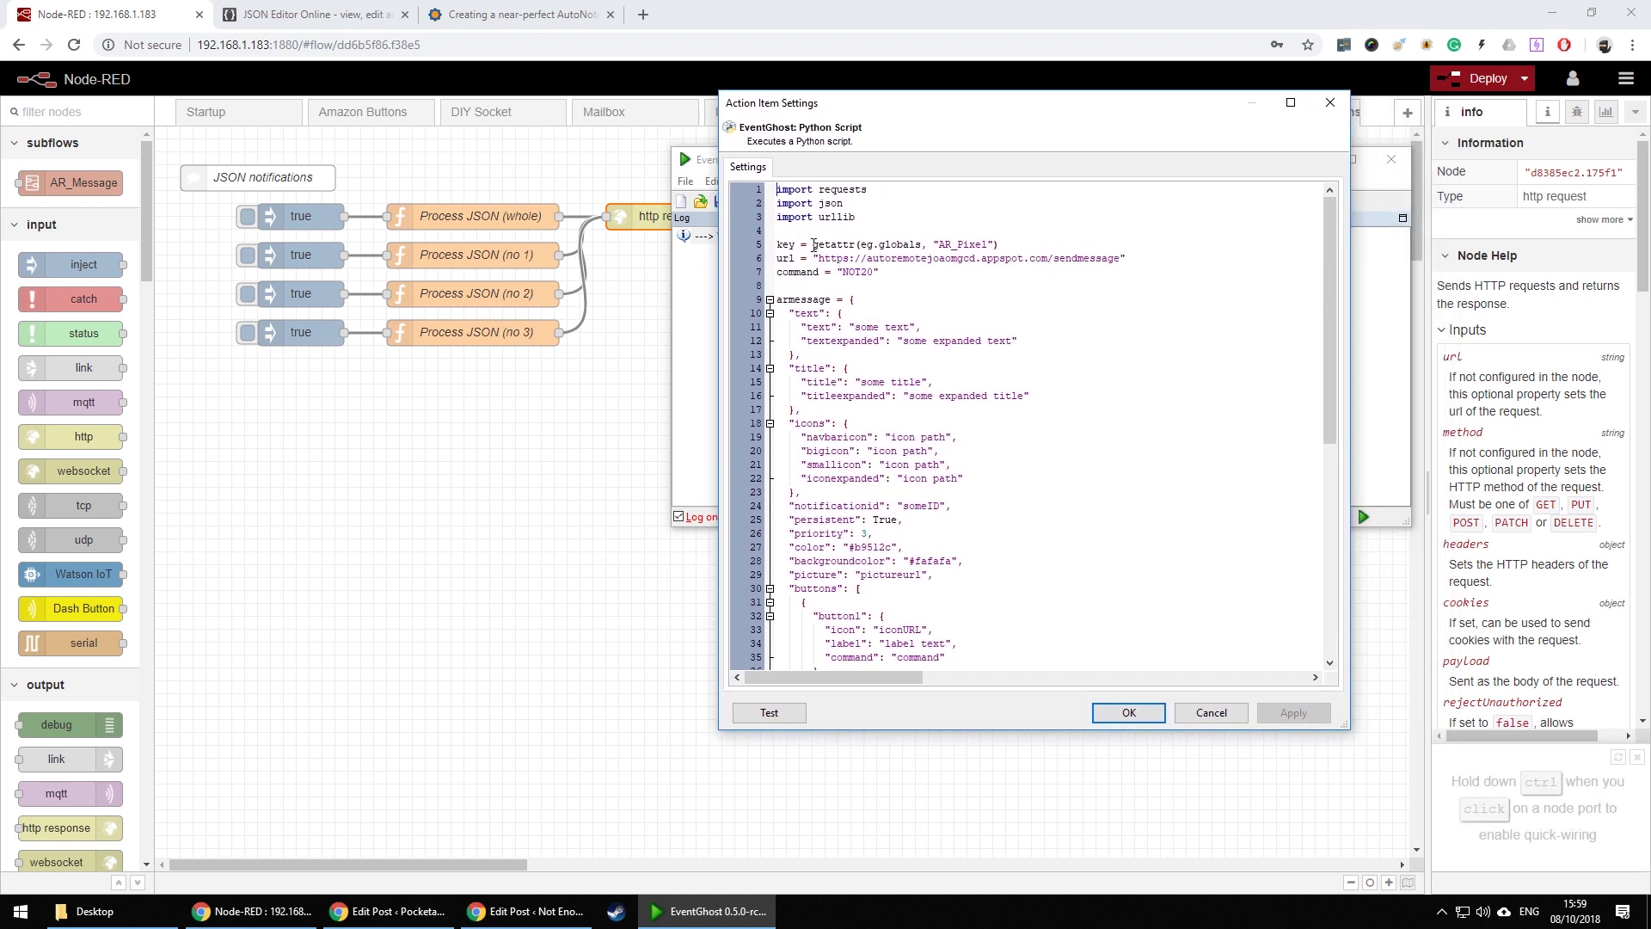
drag(812, 245, 1010, 245)
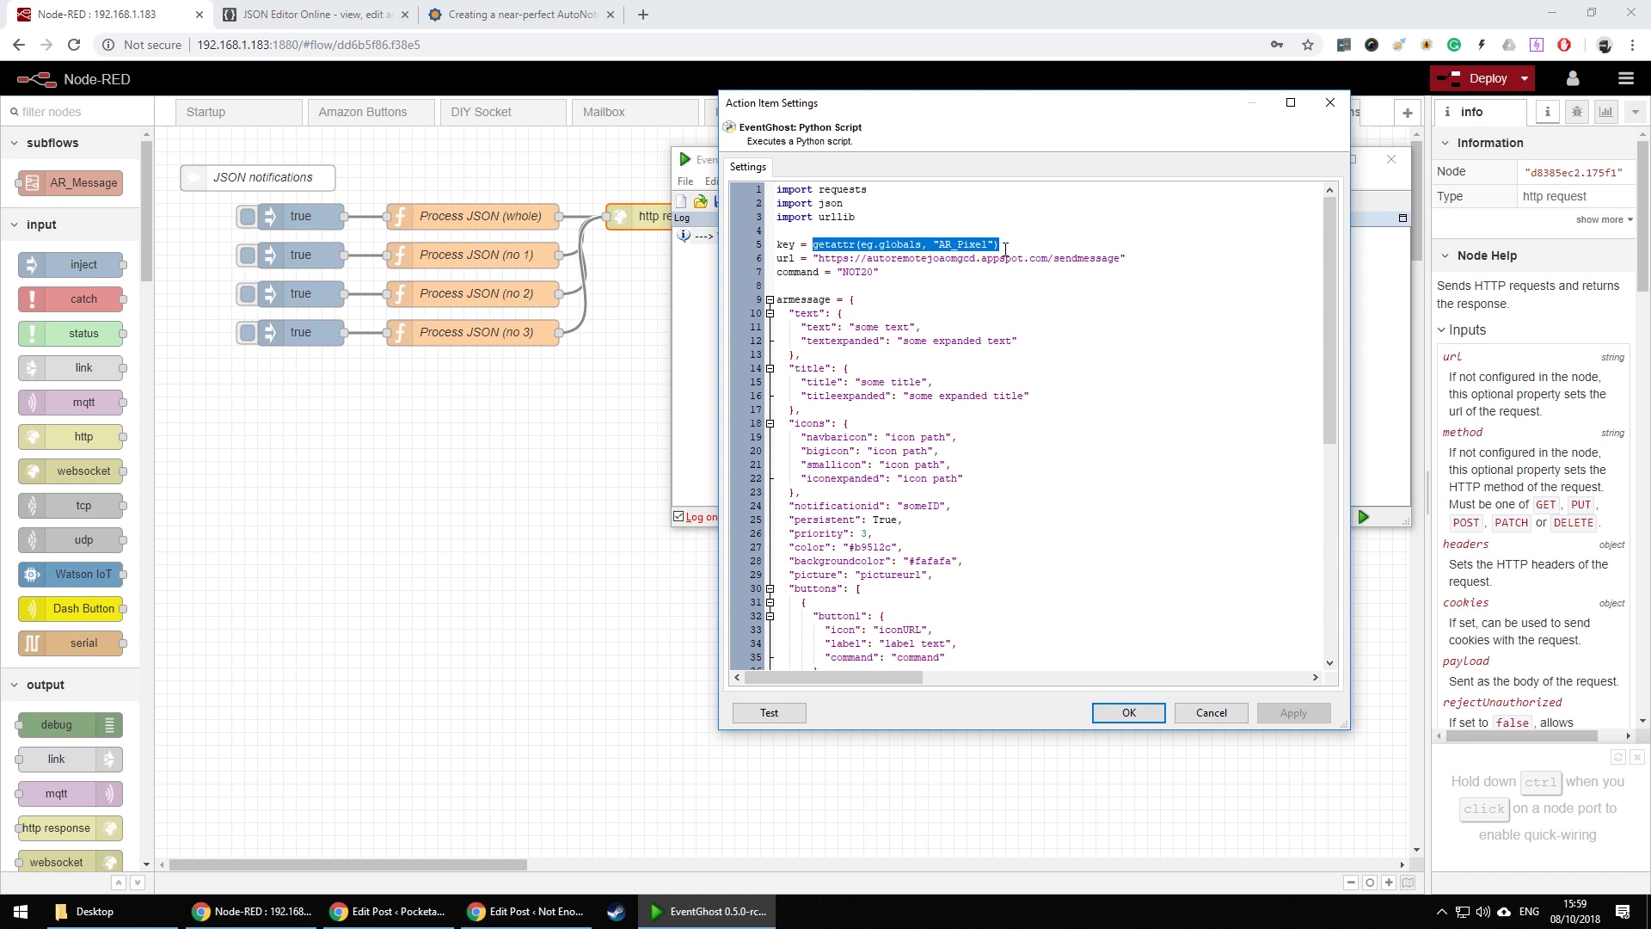
click(993, 245)
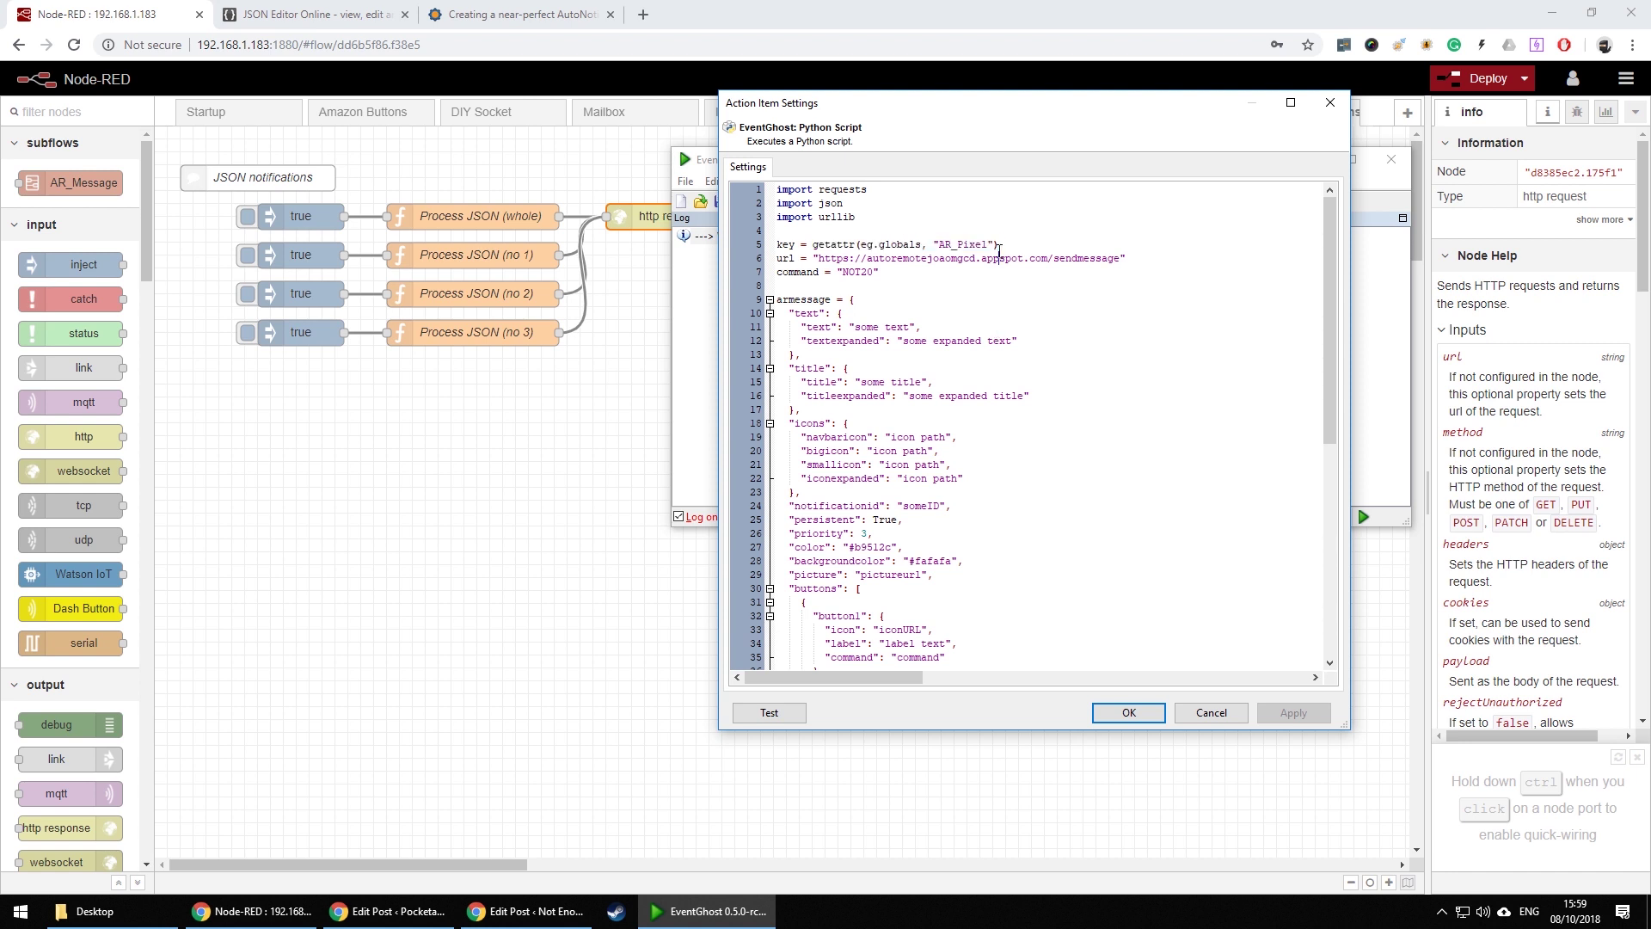
drag(991, 244, 990, 238)
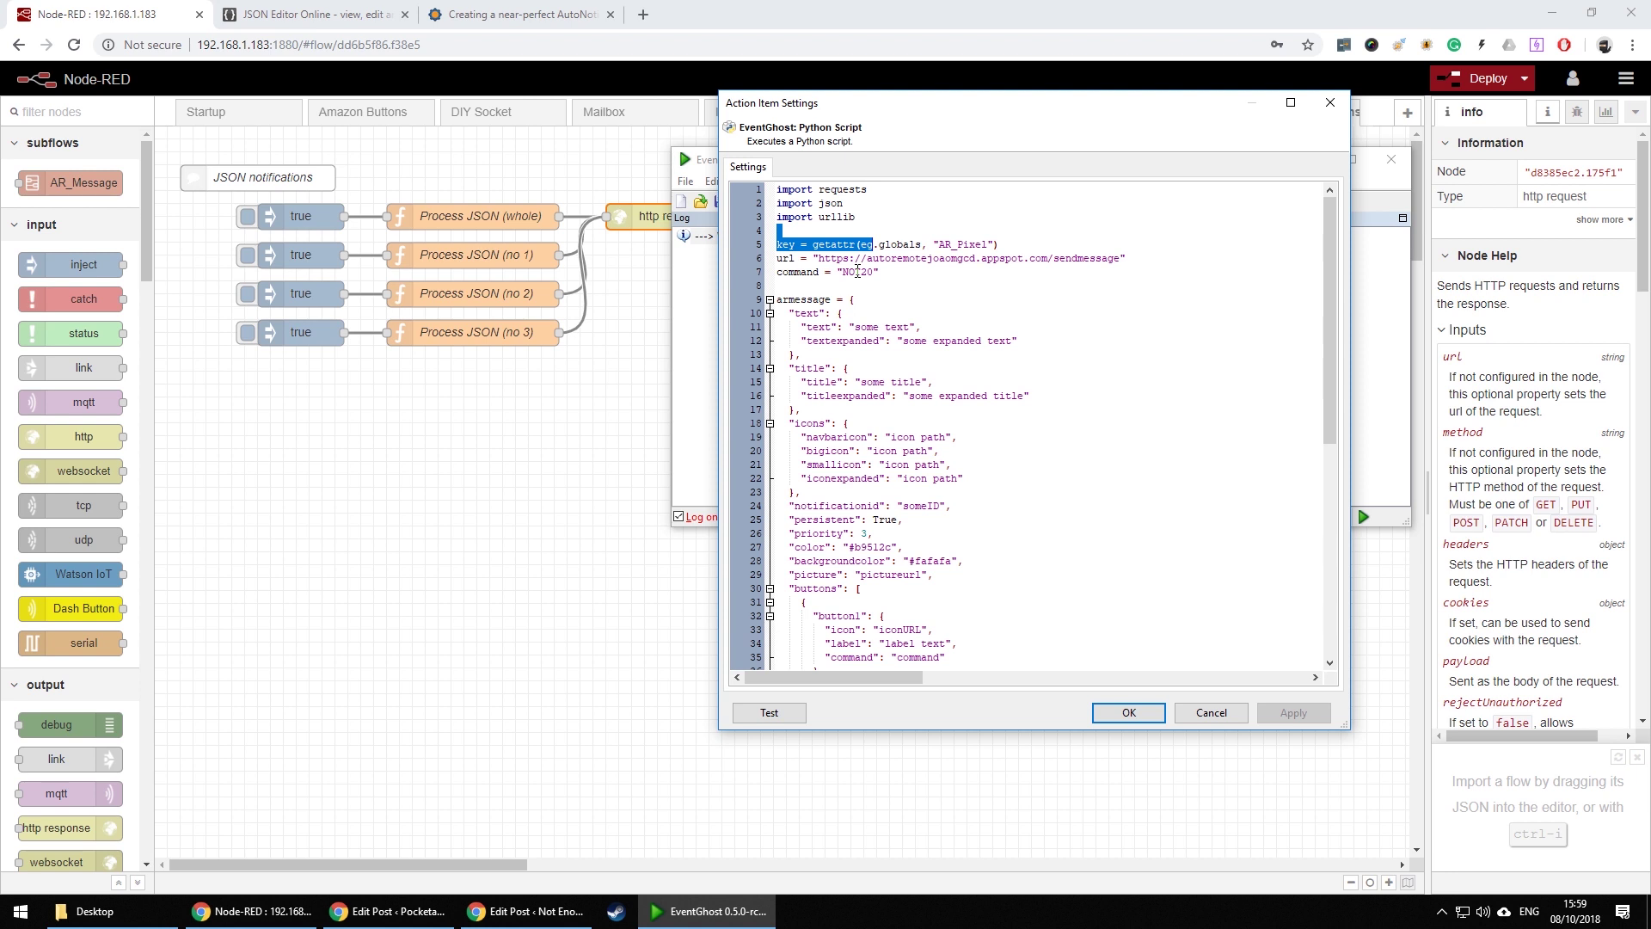
double_click(858, 272)
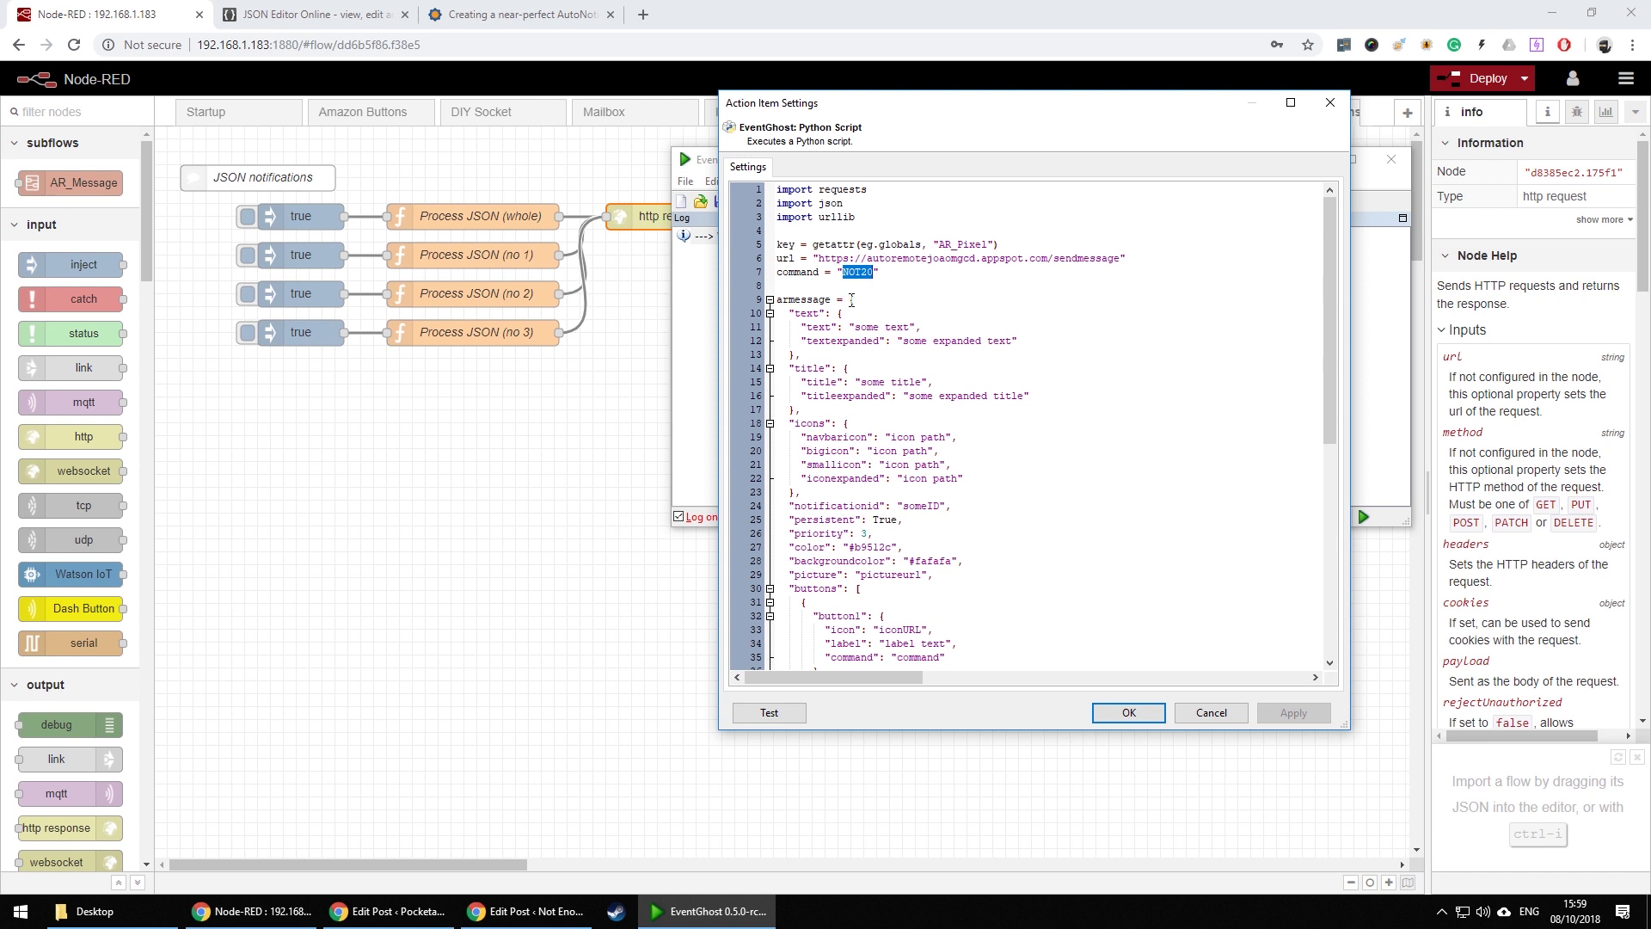
drag(850, 300, 895, 609)
scroll(1046, 539, down, 1)
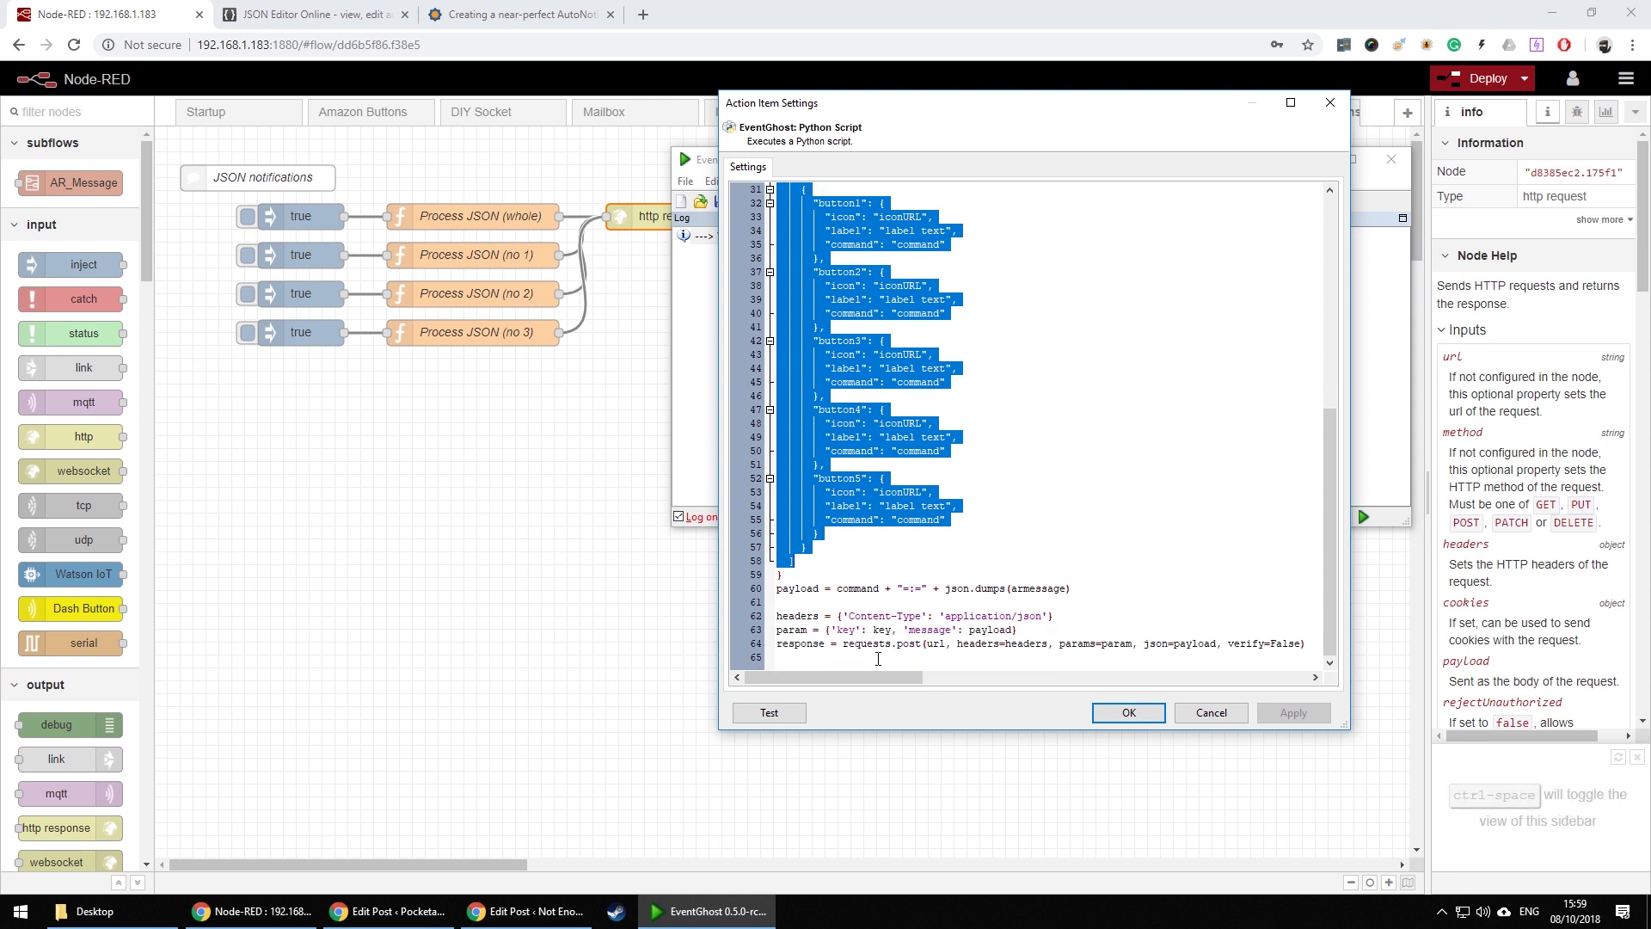
drag(843, 643, 921, 644)
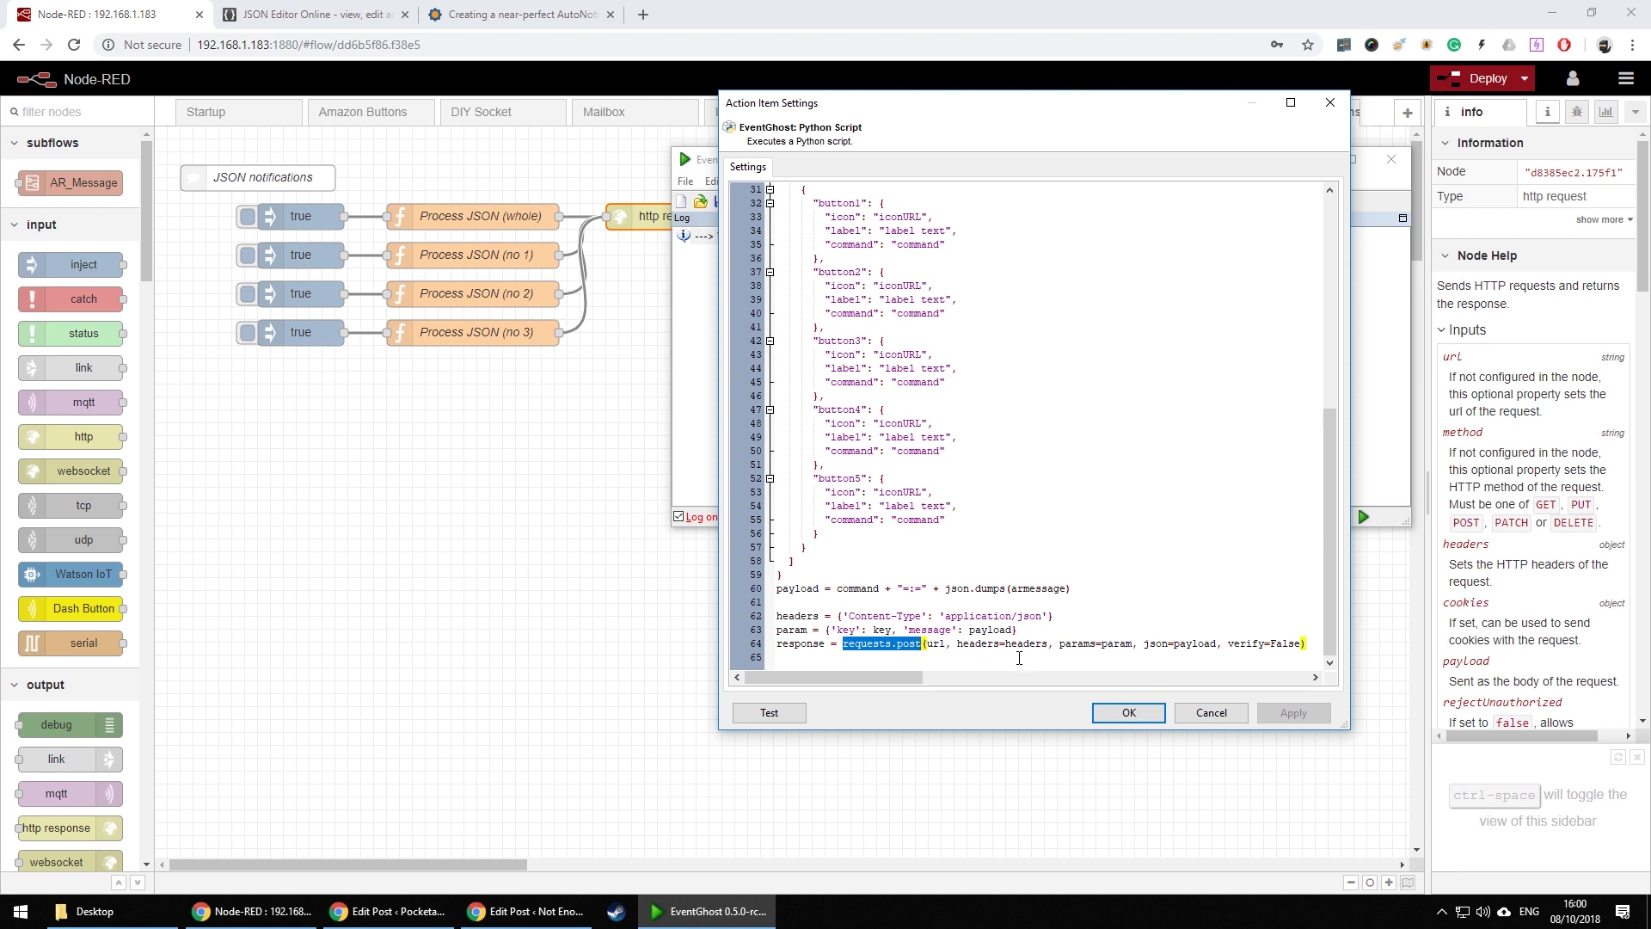
click(1129, 713)
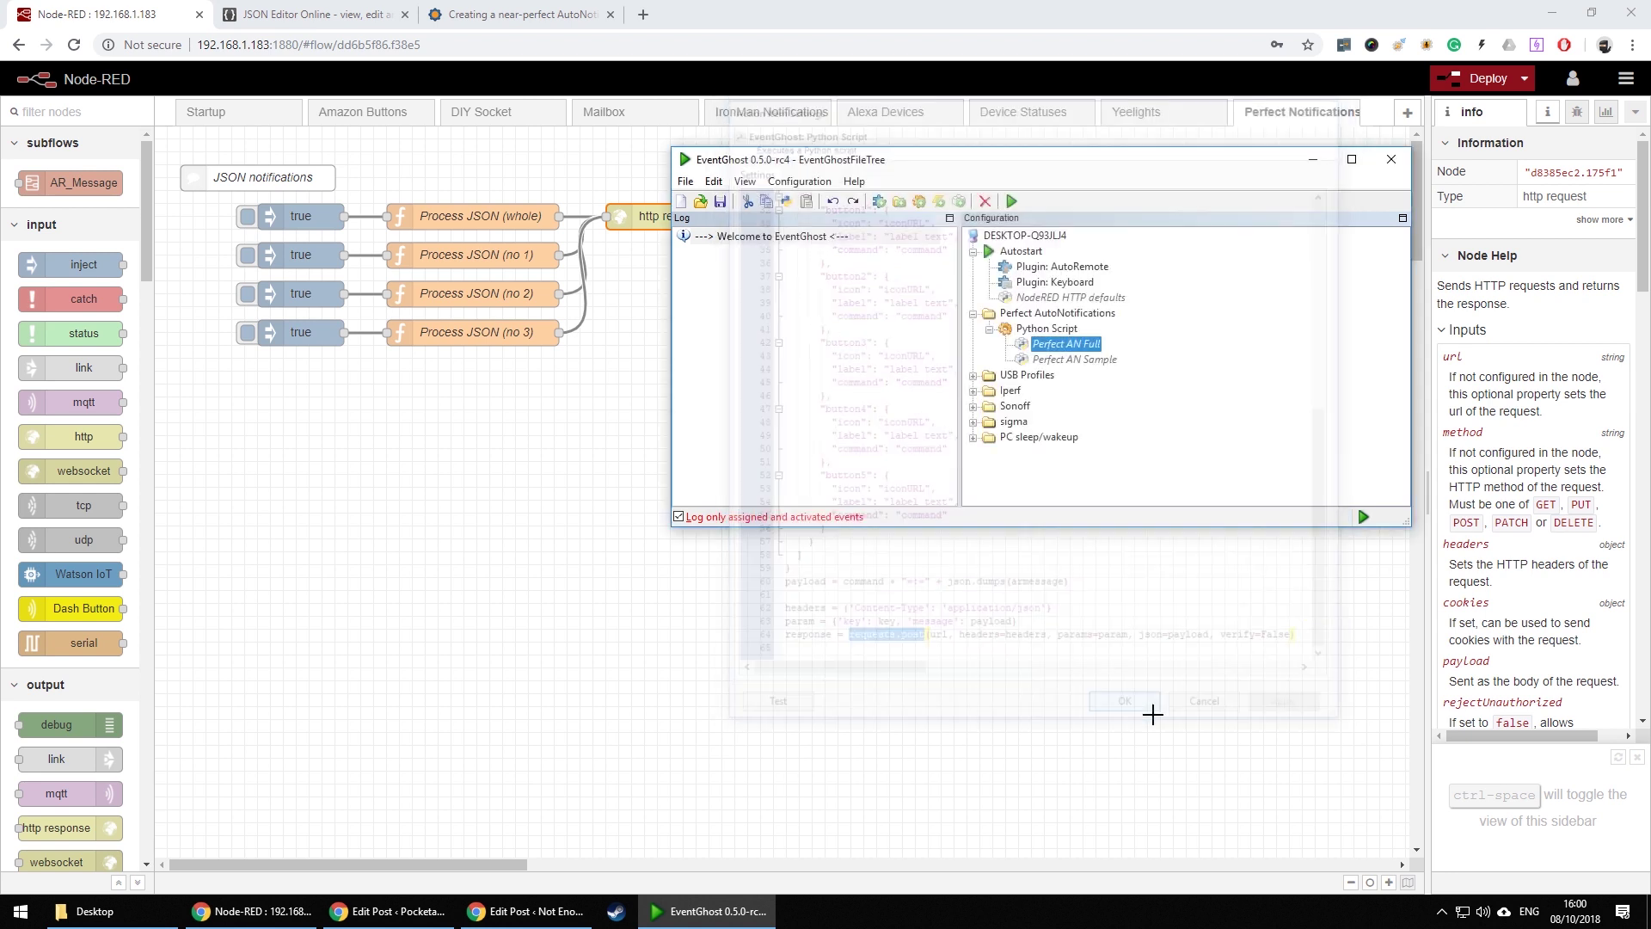
- Reopen the Perfect AN Full script and check its "persistent": True value on line 25
double_click(1072, 345)
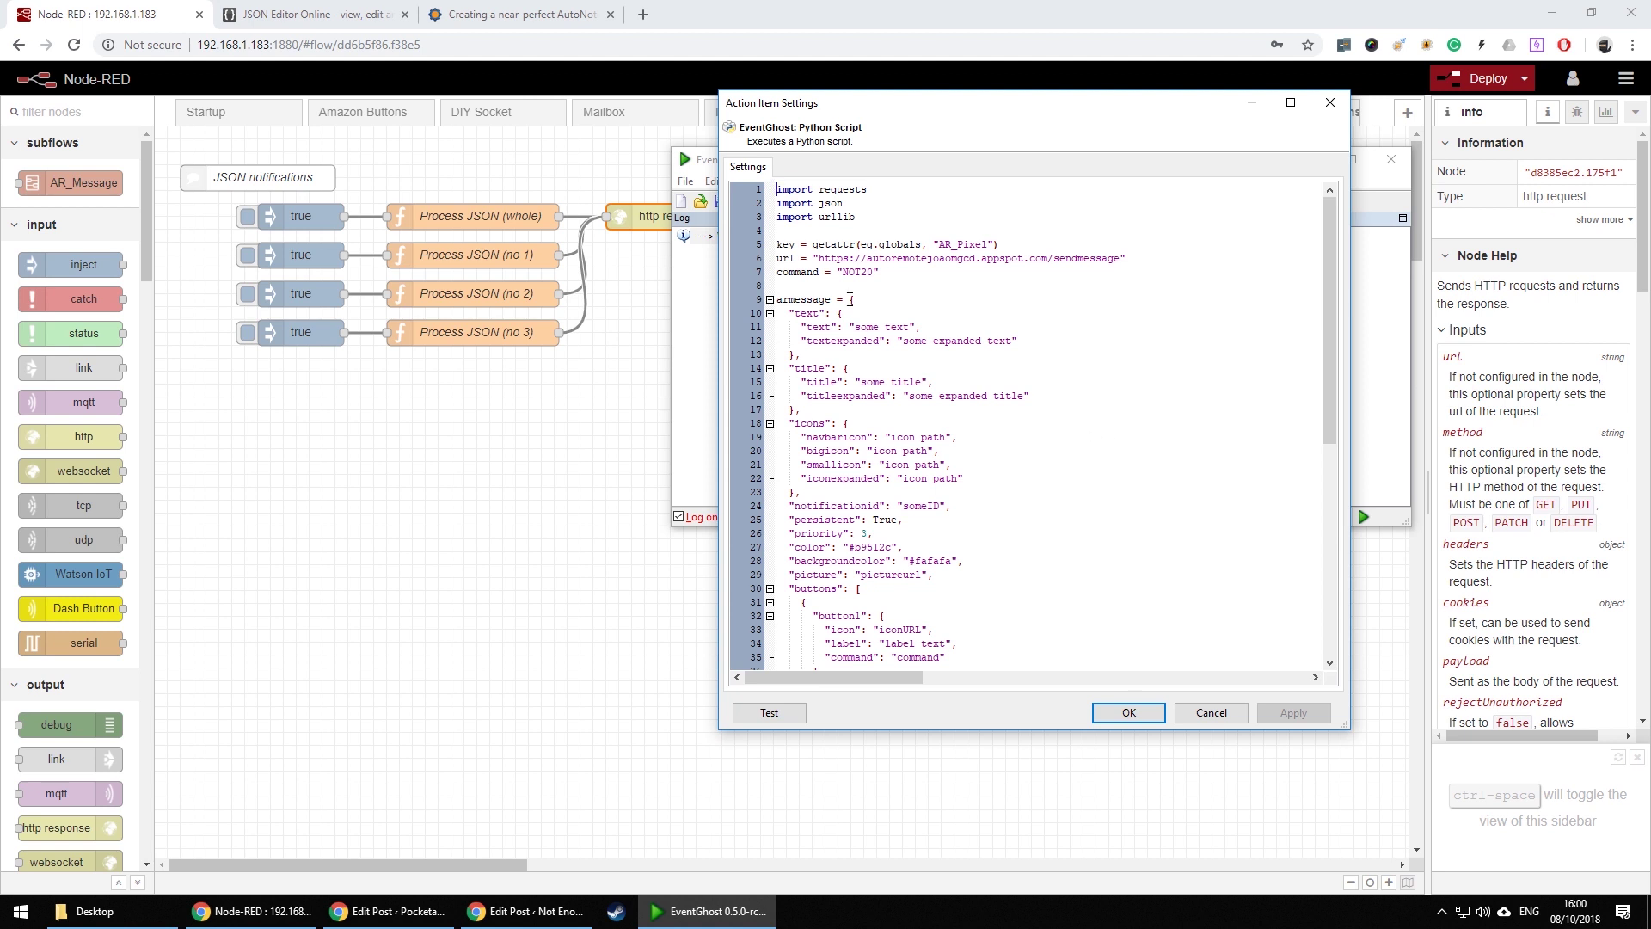
drag(905, 519, 873, 520)
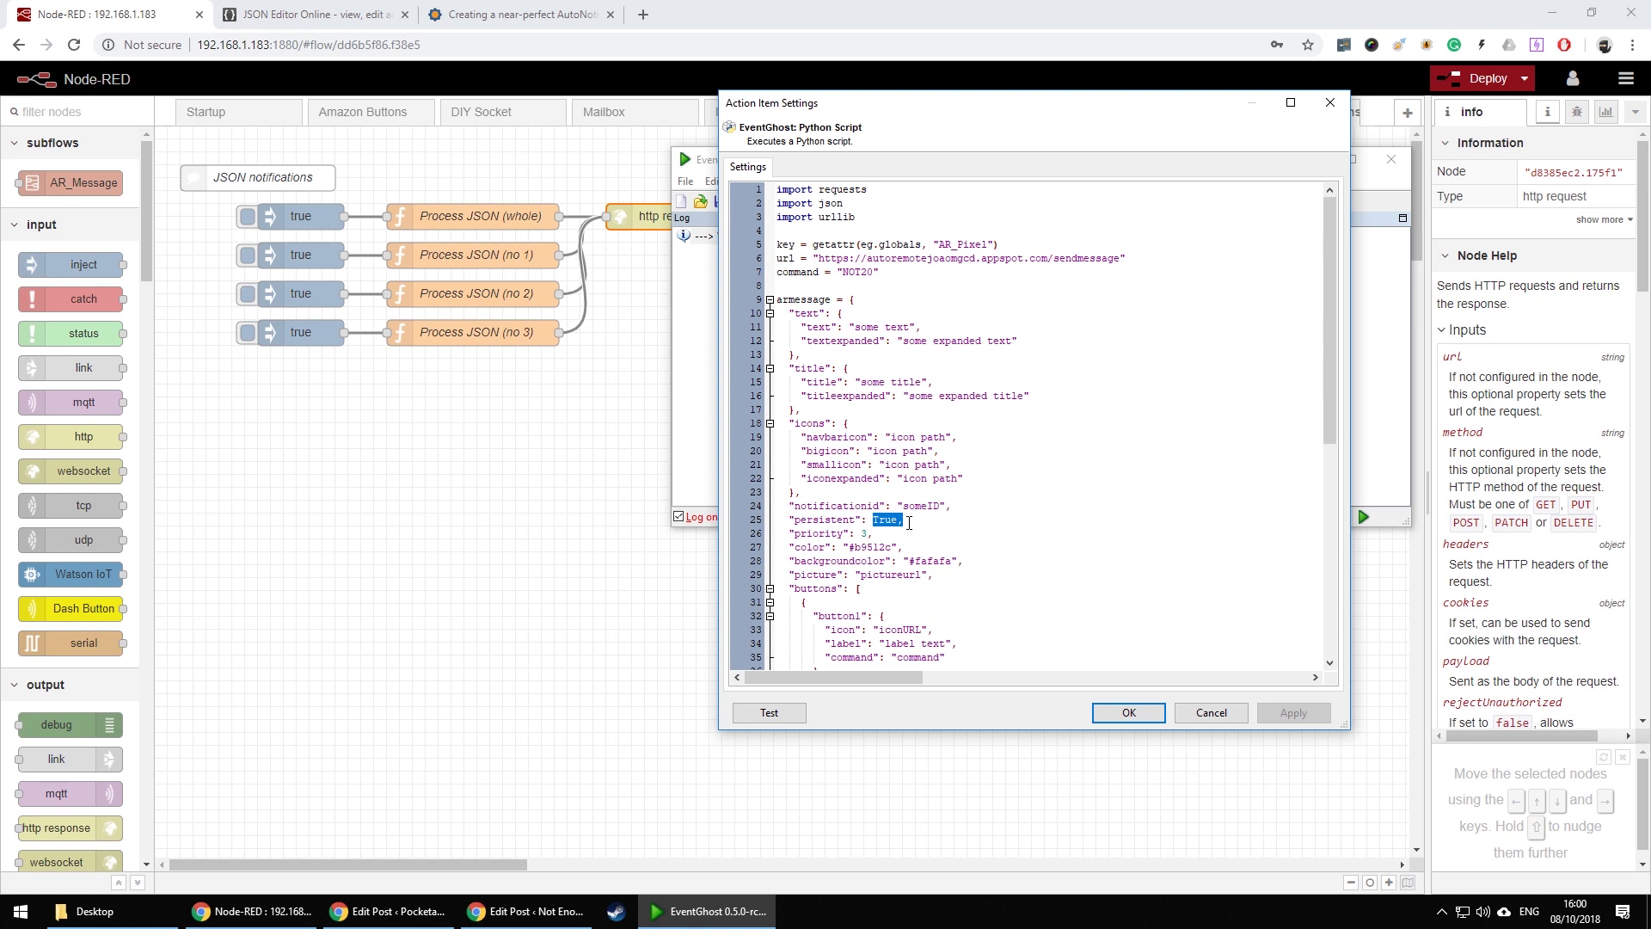
click(908, 521)
click(884, 521)
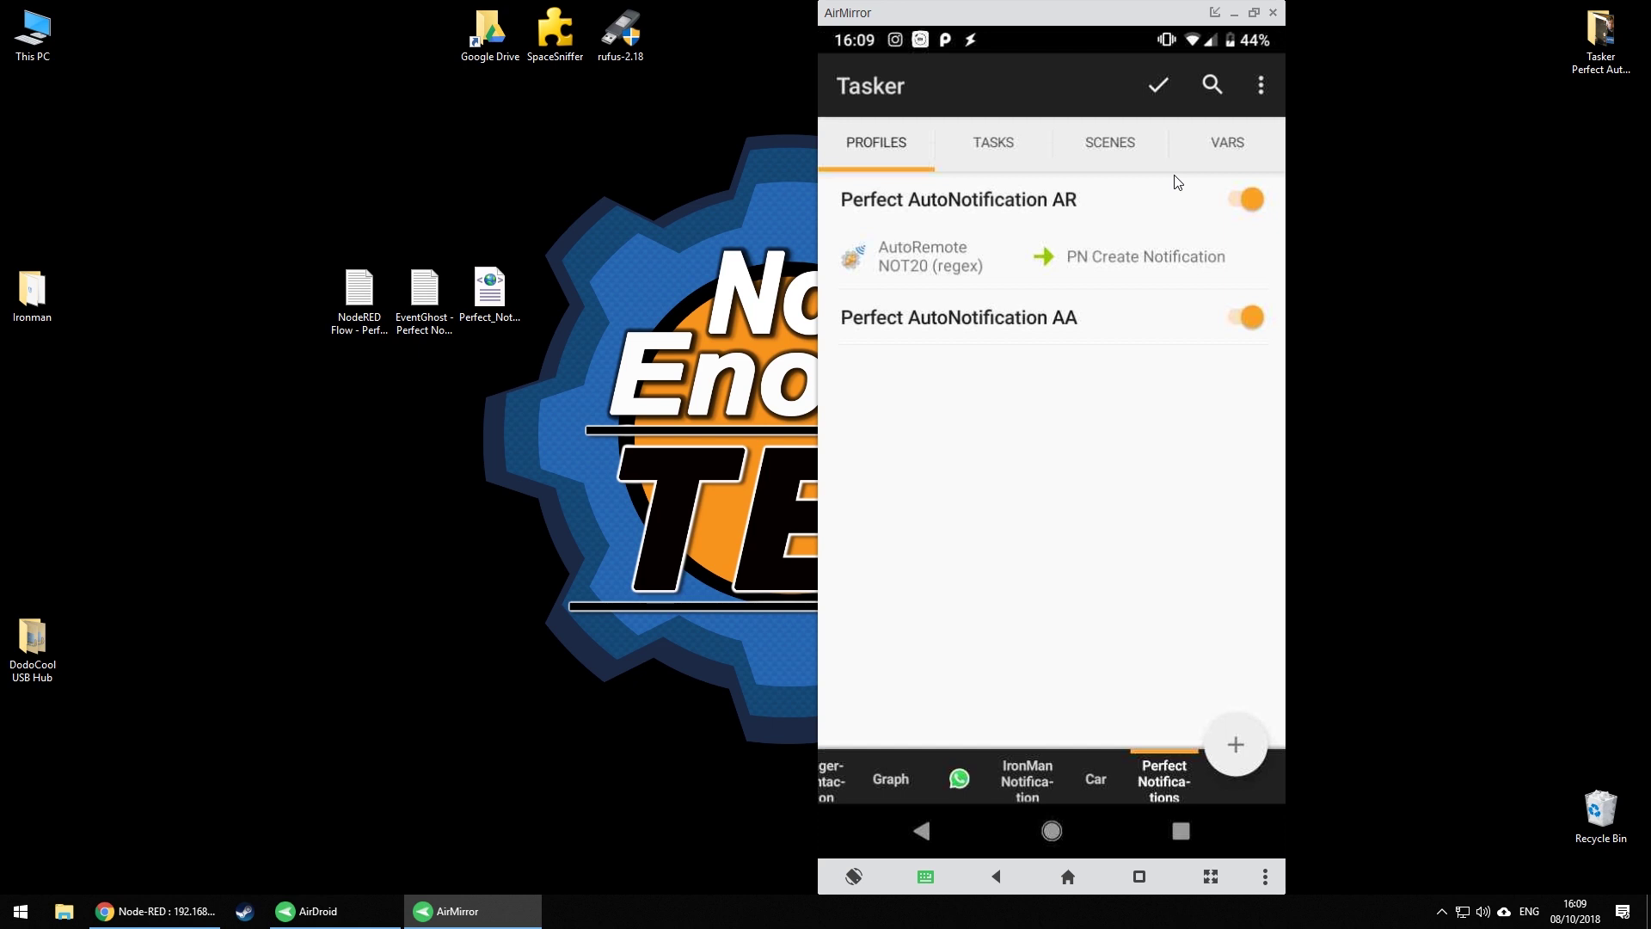
- Expand the Perfect AutoNotification AR profile to view its AutoRemote NOT20 trigger, then go back
click(1178, 182)
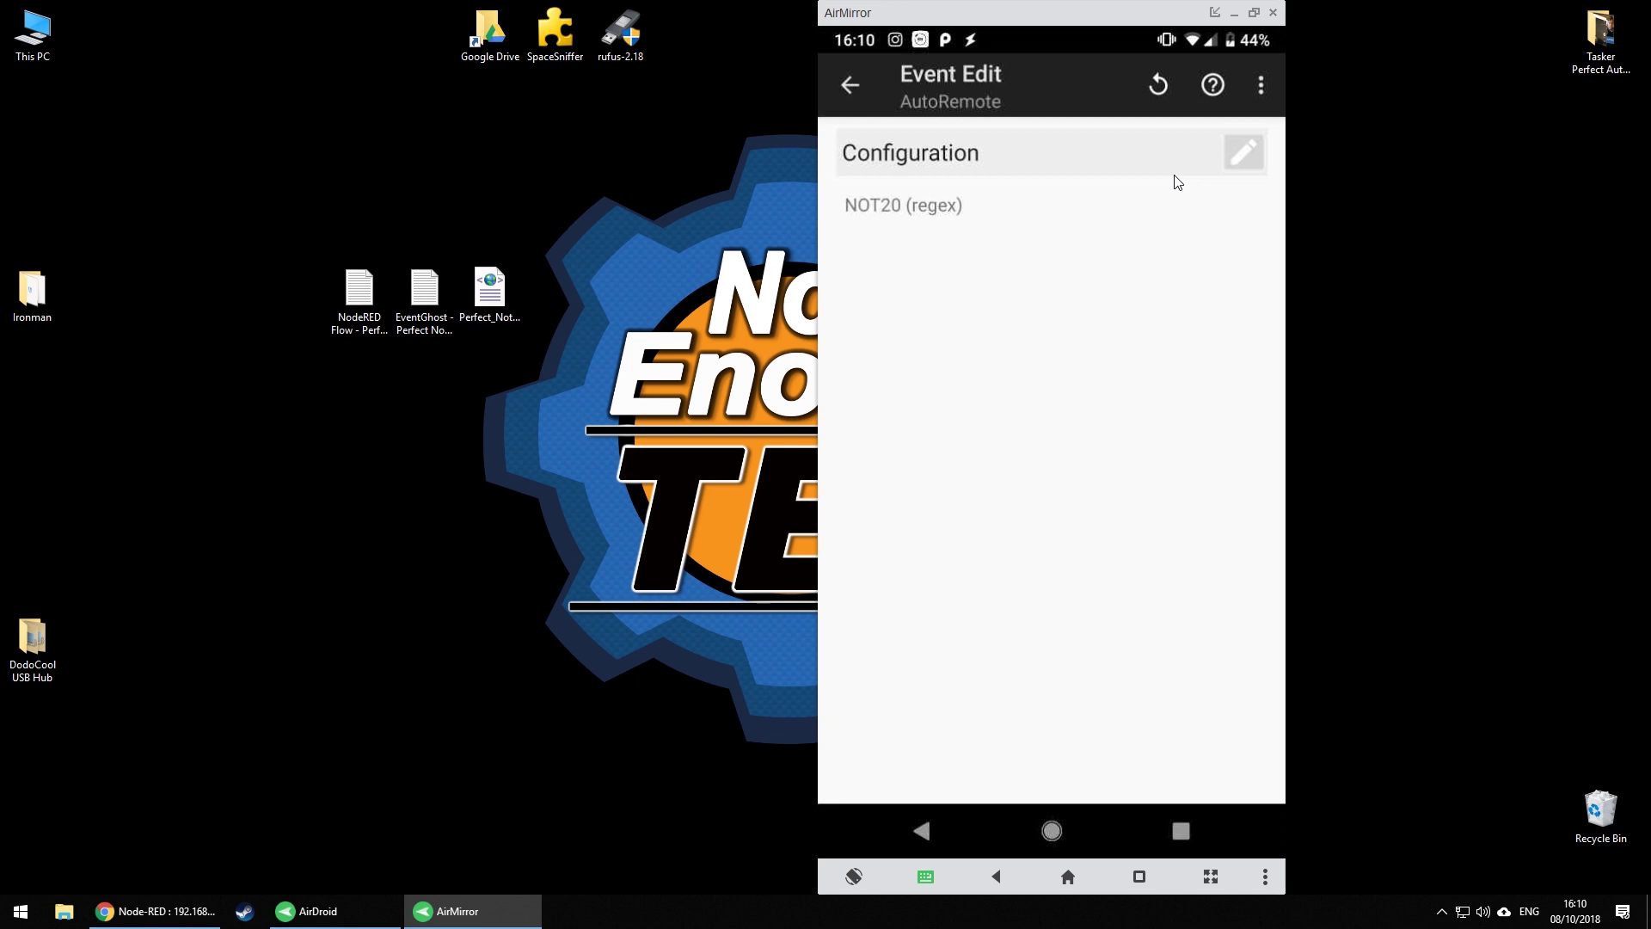
right_click(1178, 181)
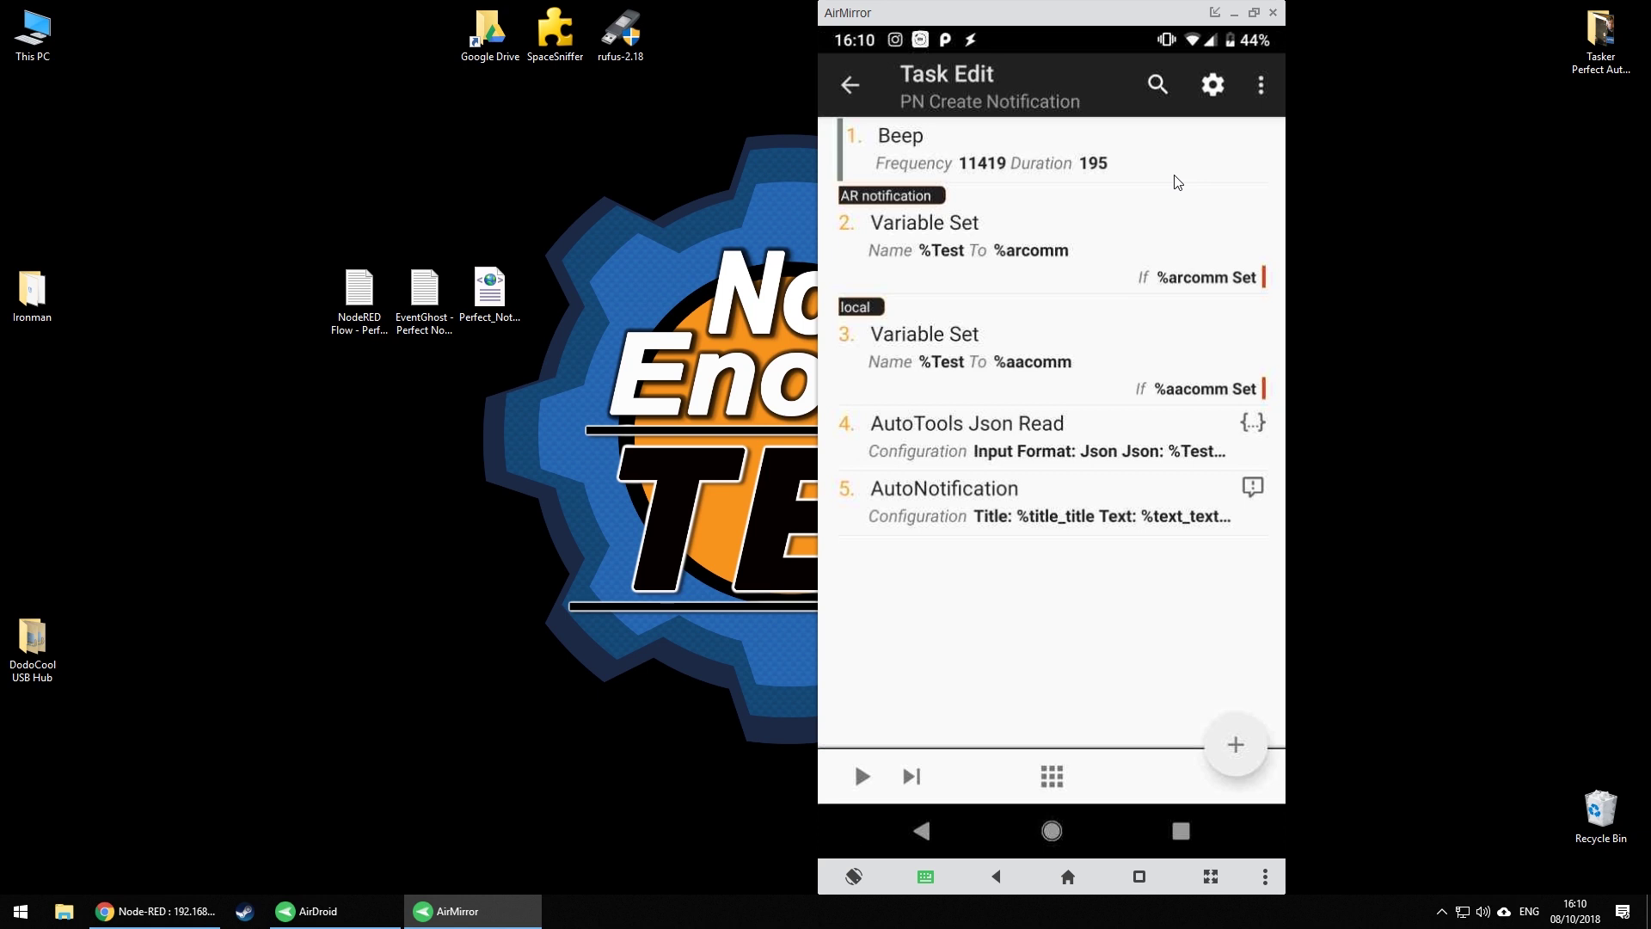
- Select the Variable Set action that copies %arcomm in PN Create Notification
click(1175, 184)
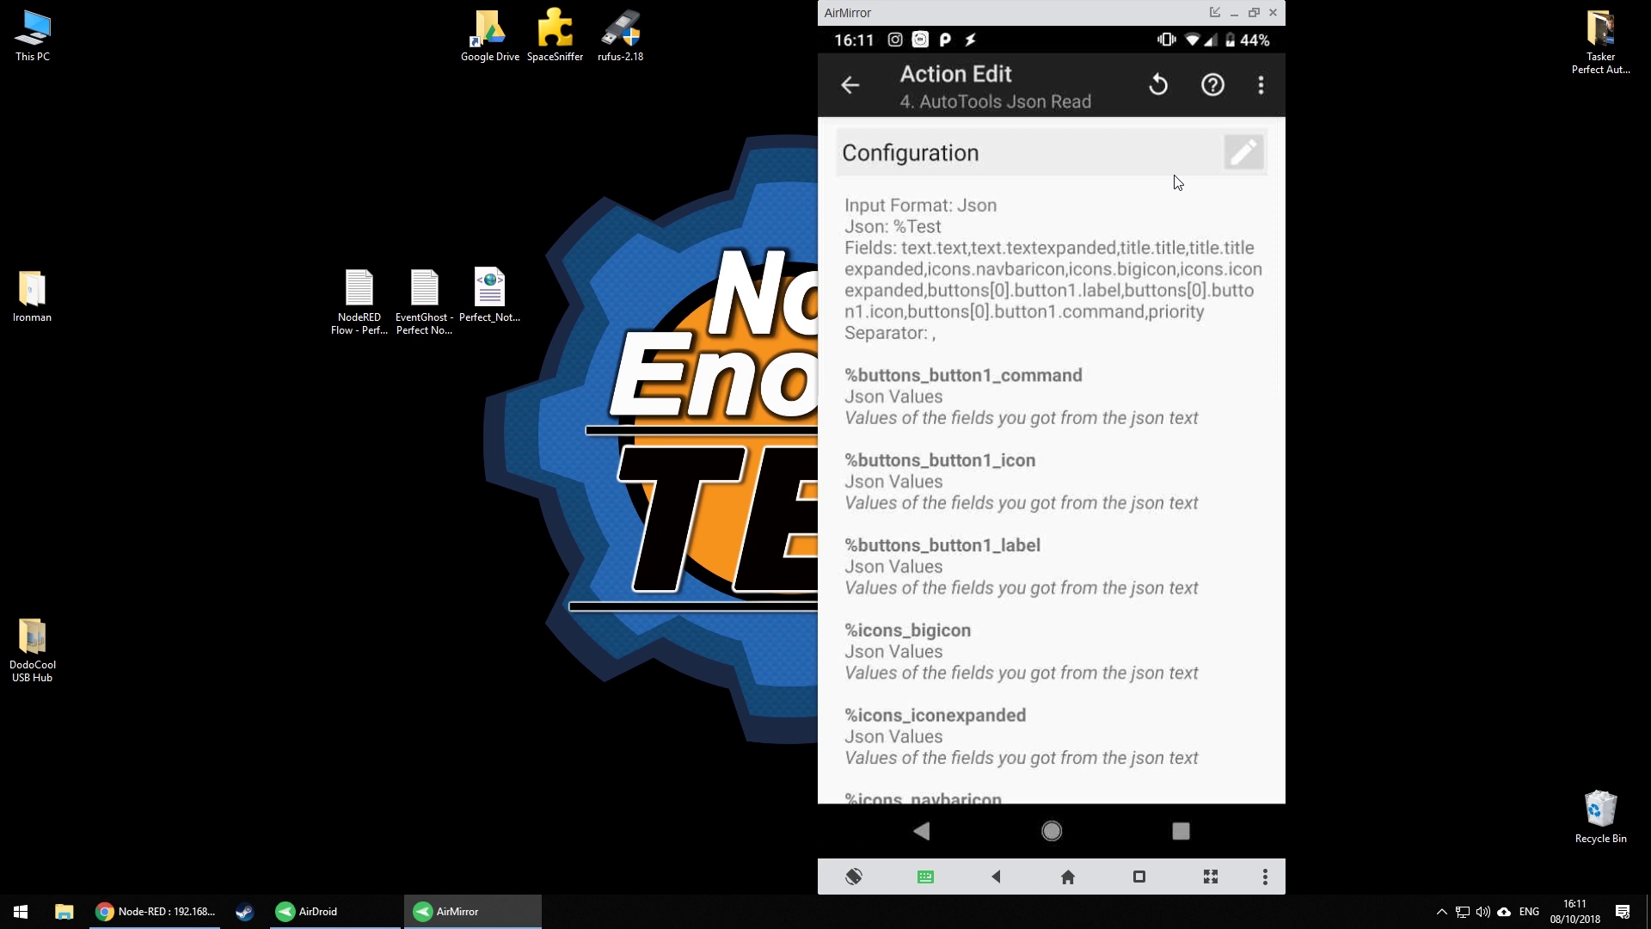
- Review the JSON fields the AutoTools Json Read action reads
scroll(1177, 182, down, 5)
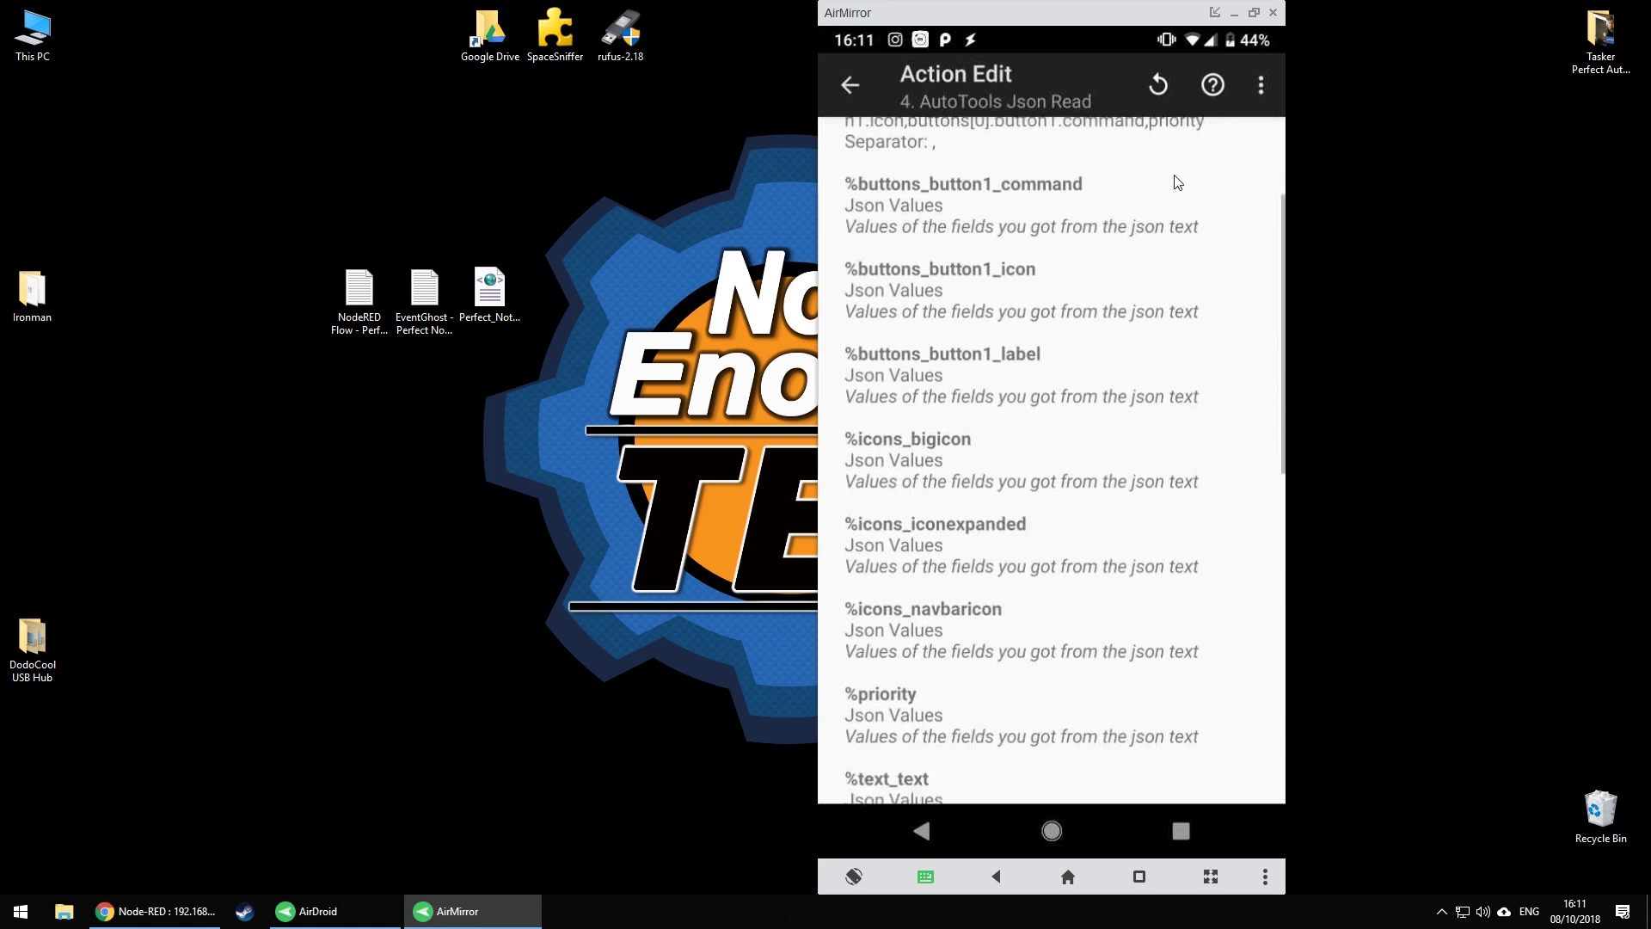
scroll(1178, 182, down, 2)
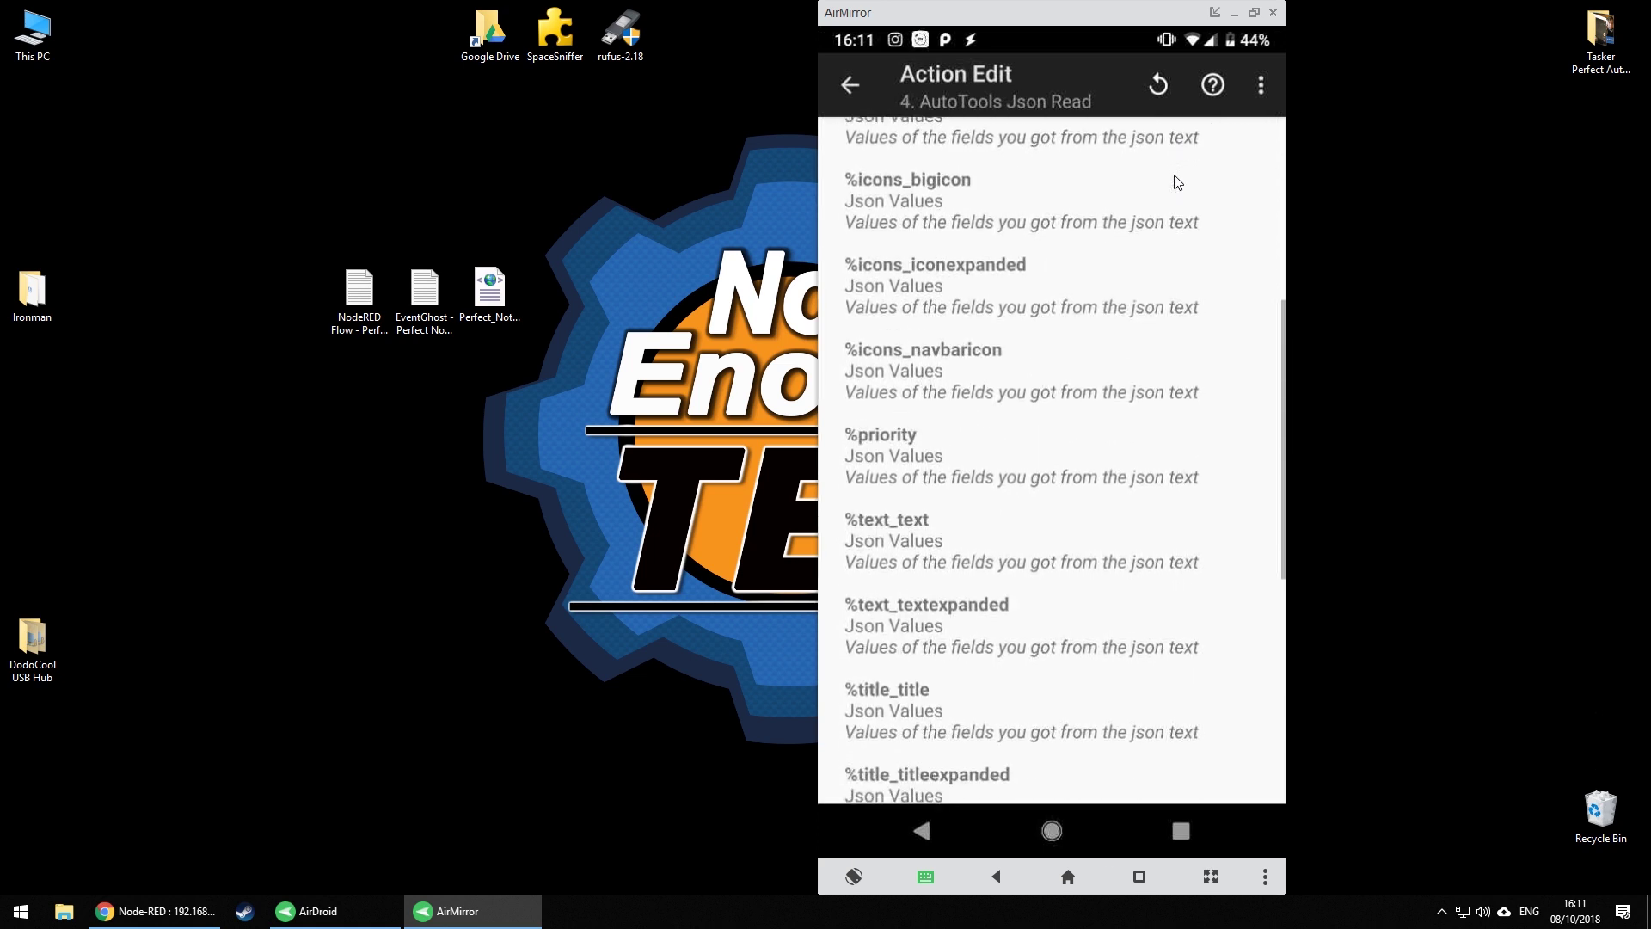
scroll(1177, 181, up, 2)
scroll(1178, 182, up, 5)
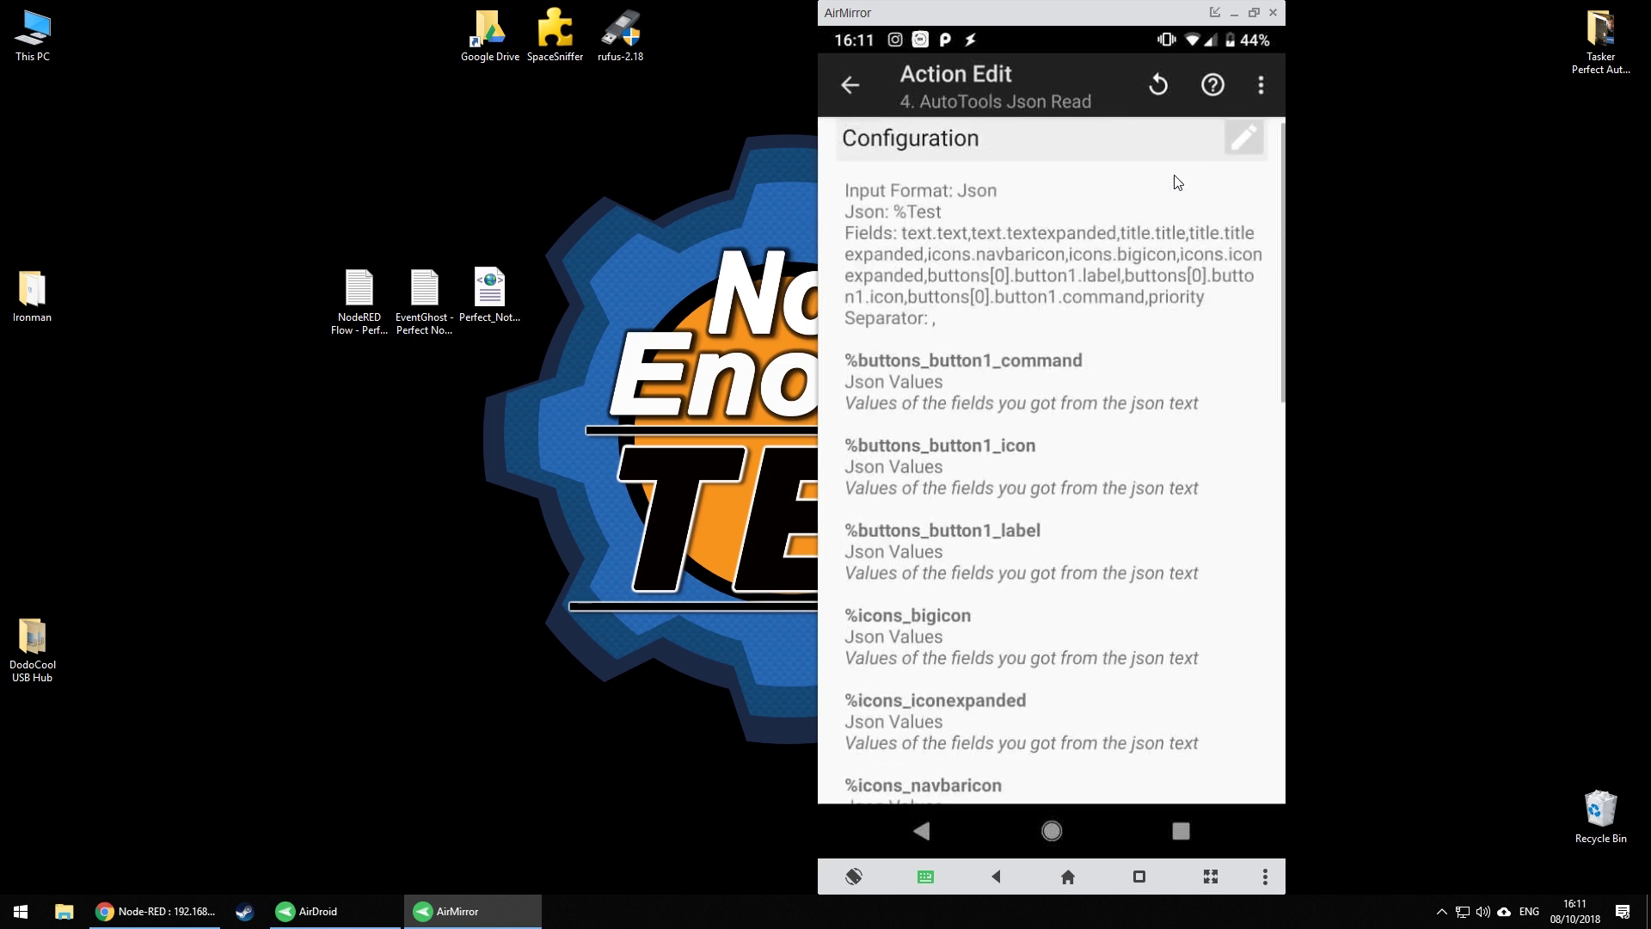
click(1177, 182)
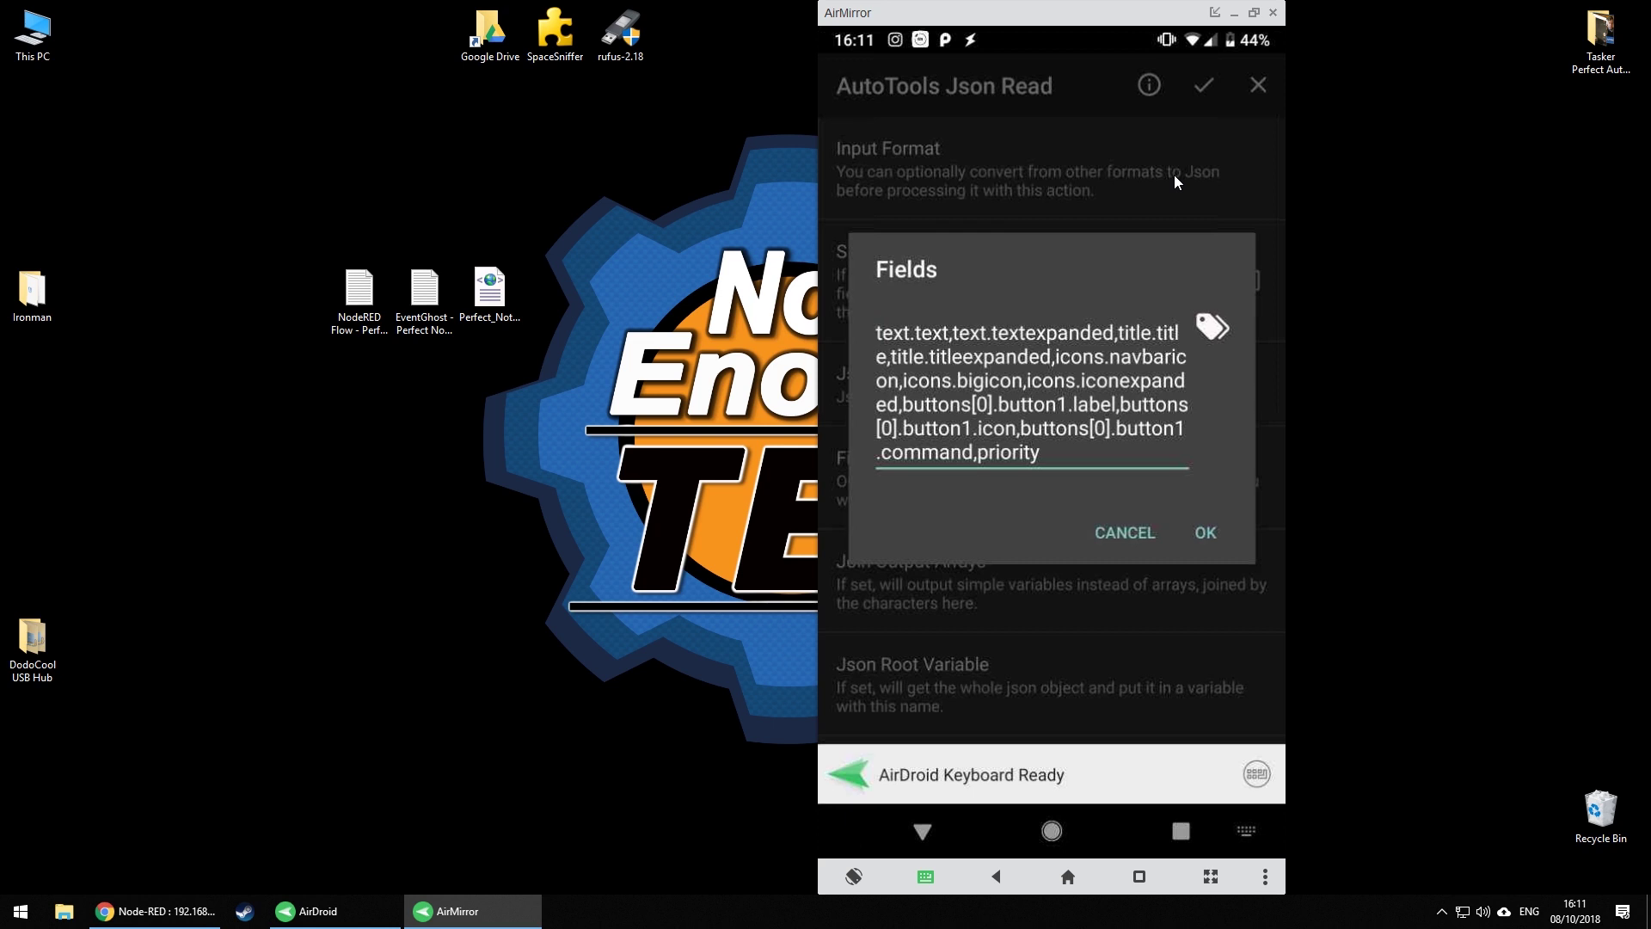
- Leave the Fields entry and AutoTools settings unchanged, back to the task's action list
key(Escape)
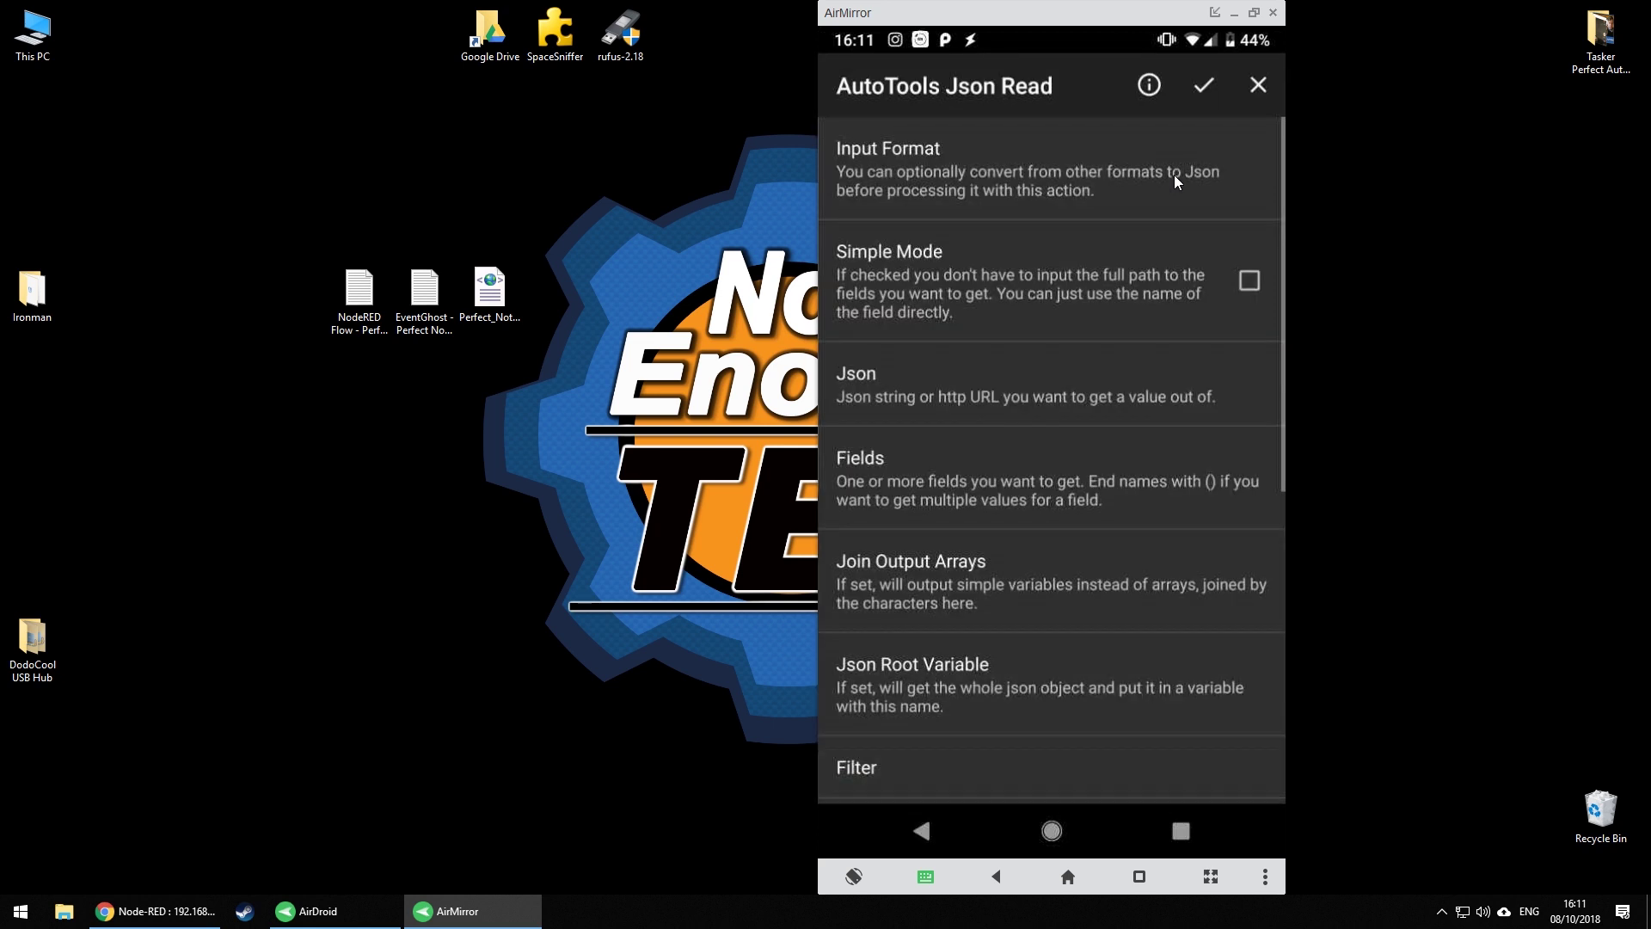
key(Escape)
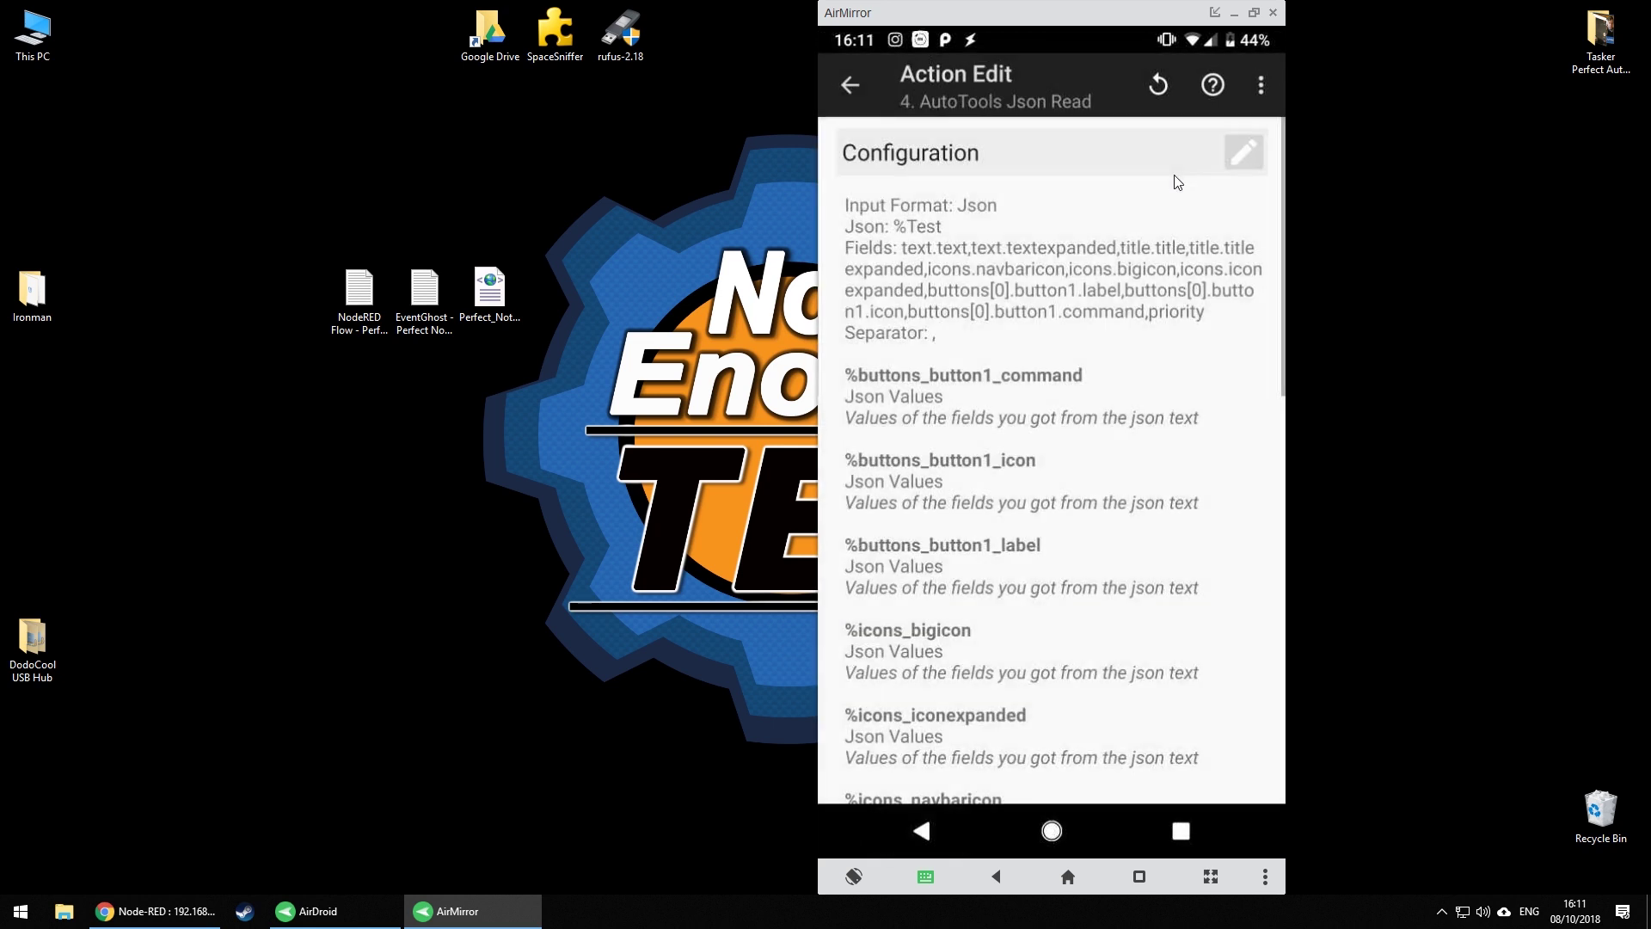
key(Escape)
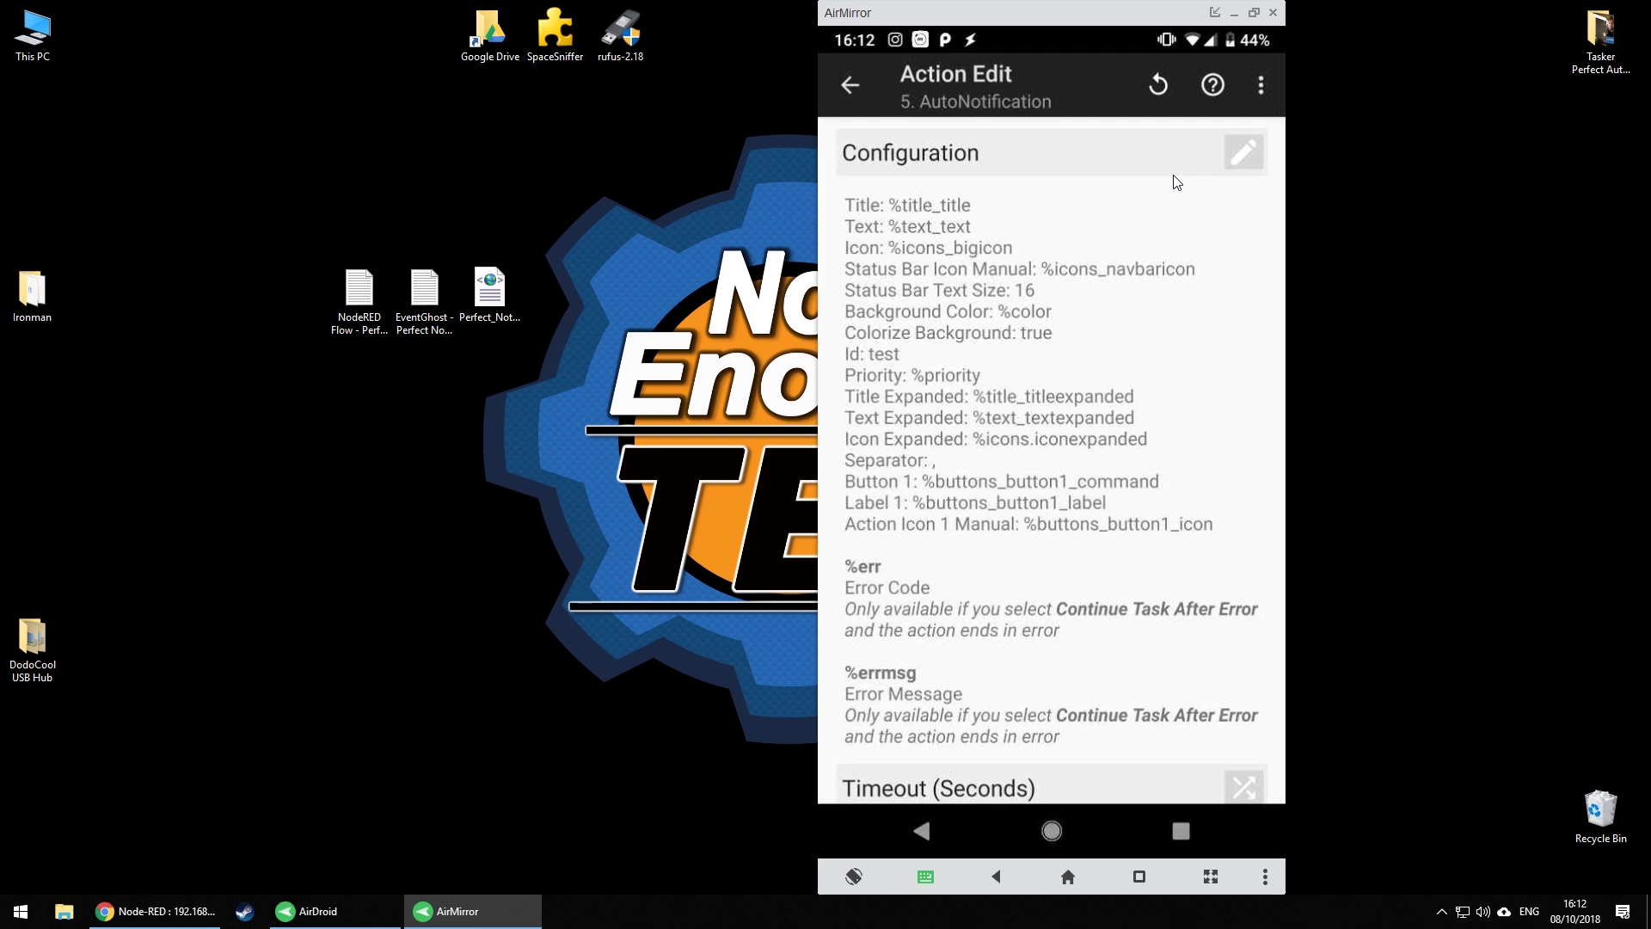
- Check that the AutoNotification title uses the parsed %title_title variable
click(1177, 179)
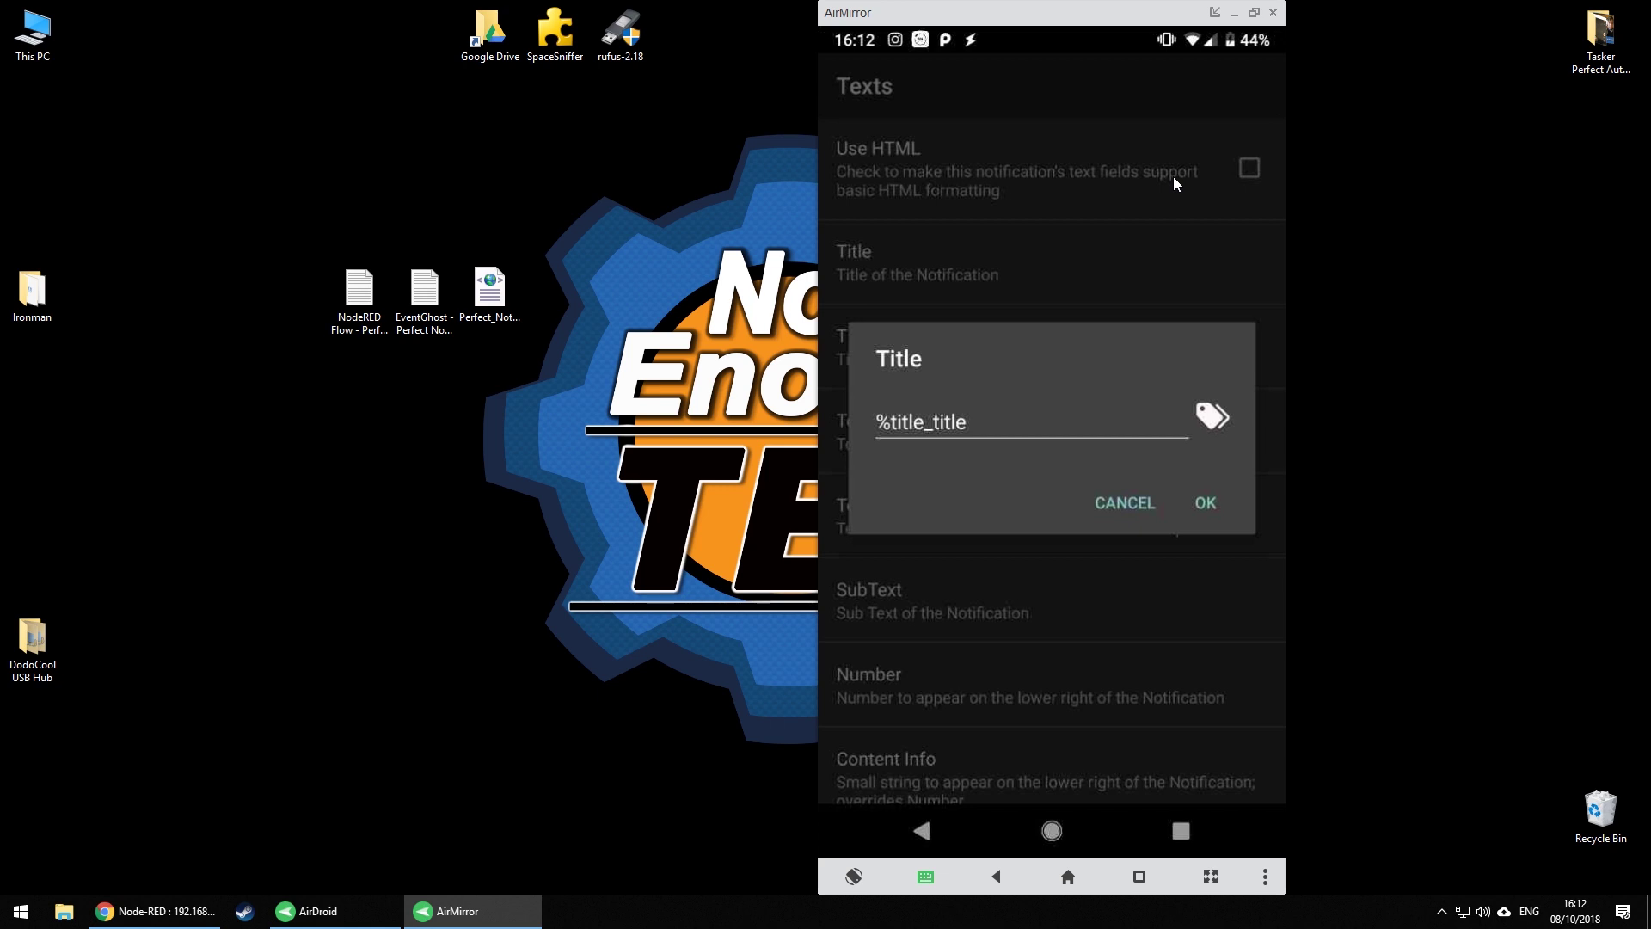
click(1176, 183)
scroll(1176, 183, down, 2)
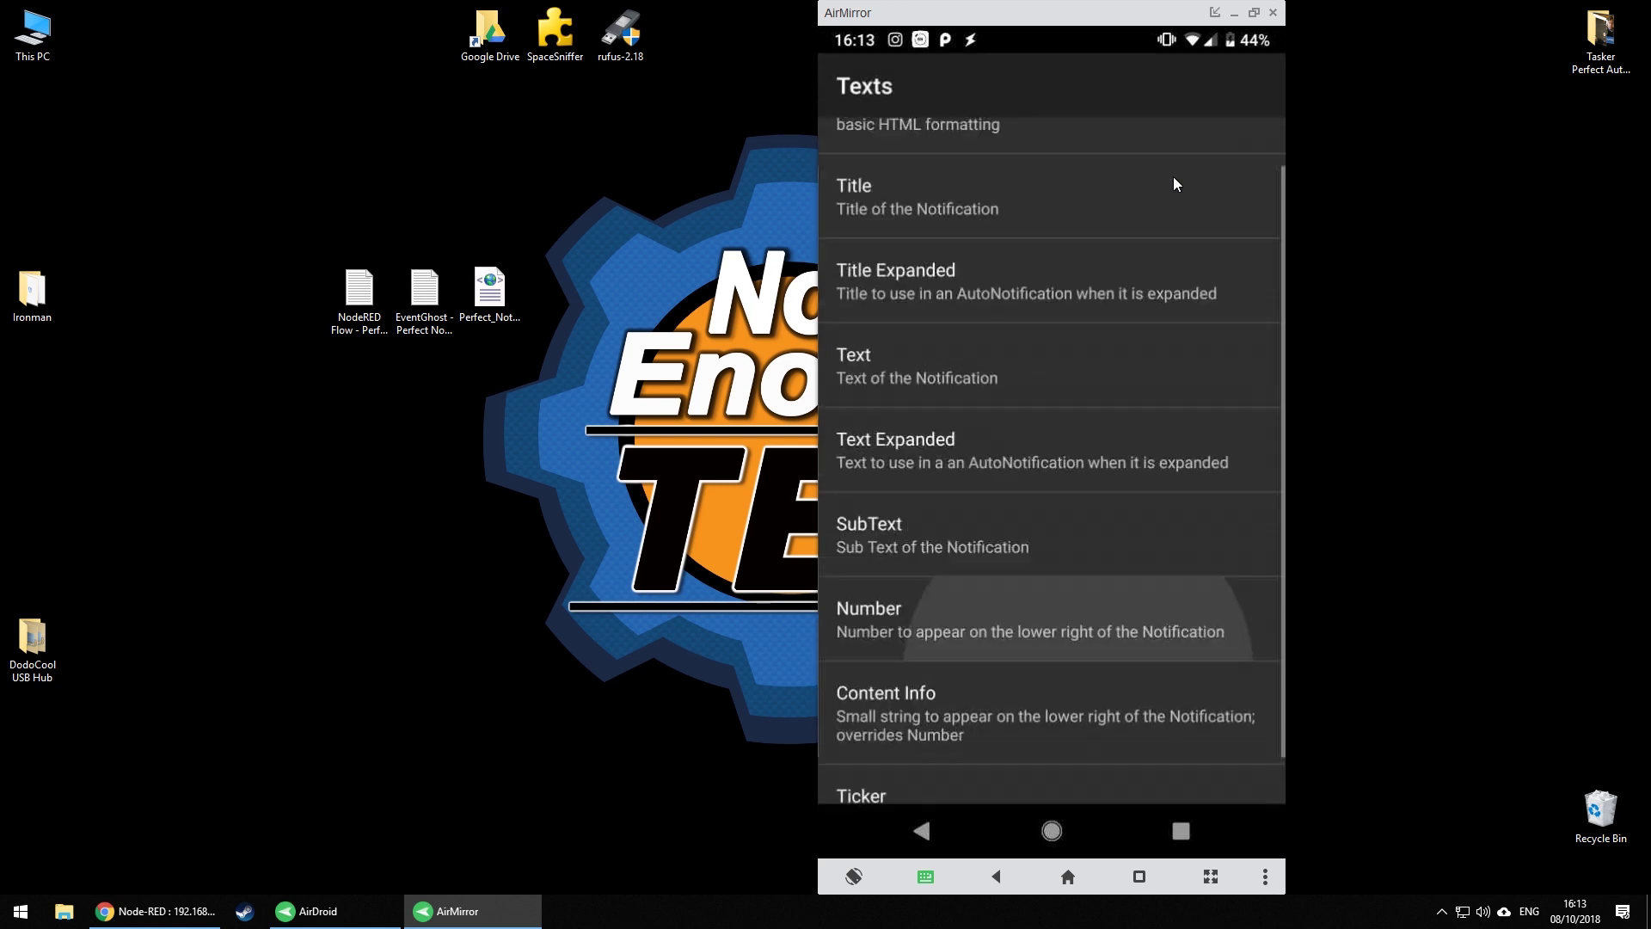
right_click(1176, 183)
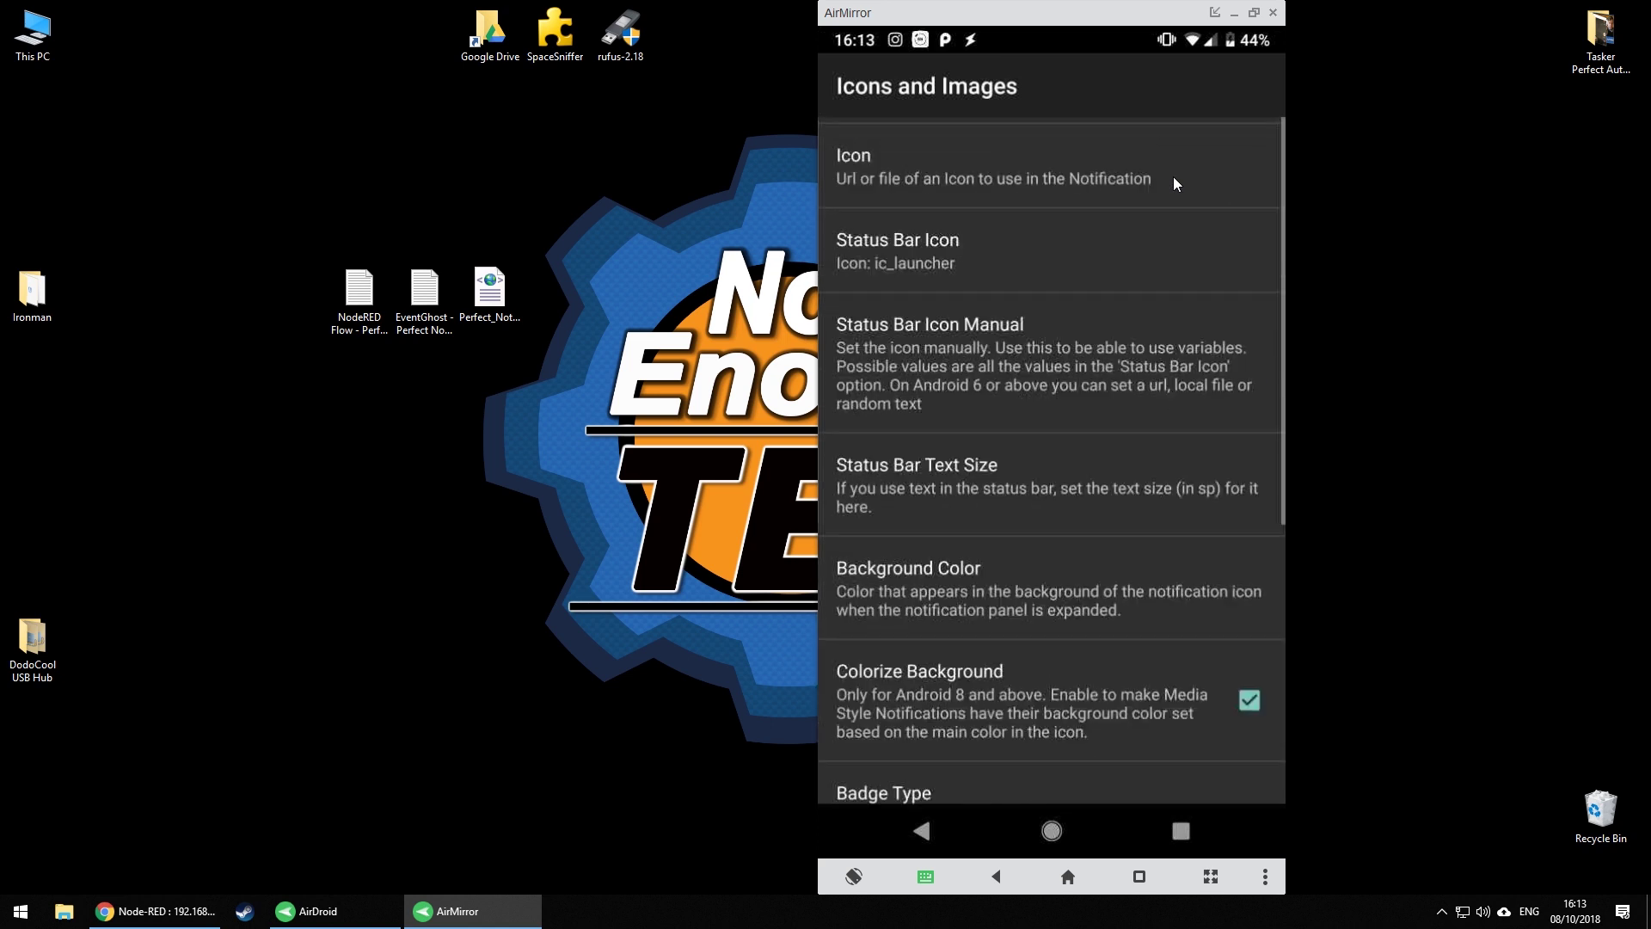
- Confirm Status Bar Icon Manual is %icons_navbaricon, then return to PN Create Notification
click(1175, 184)
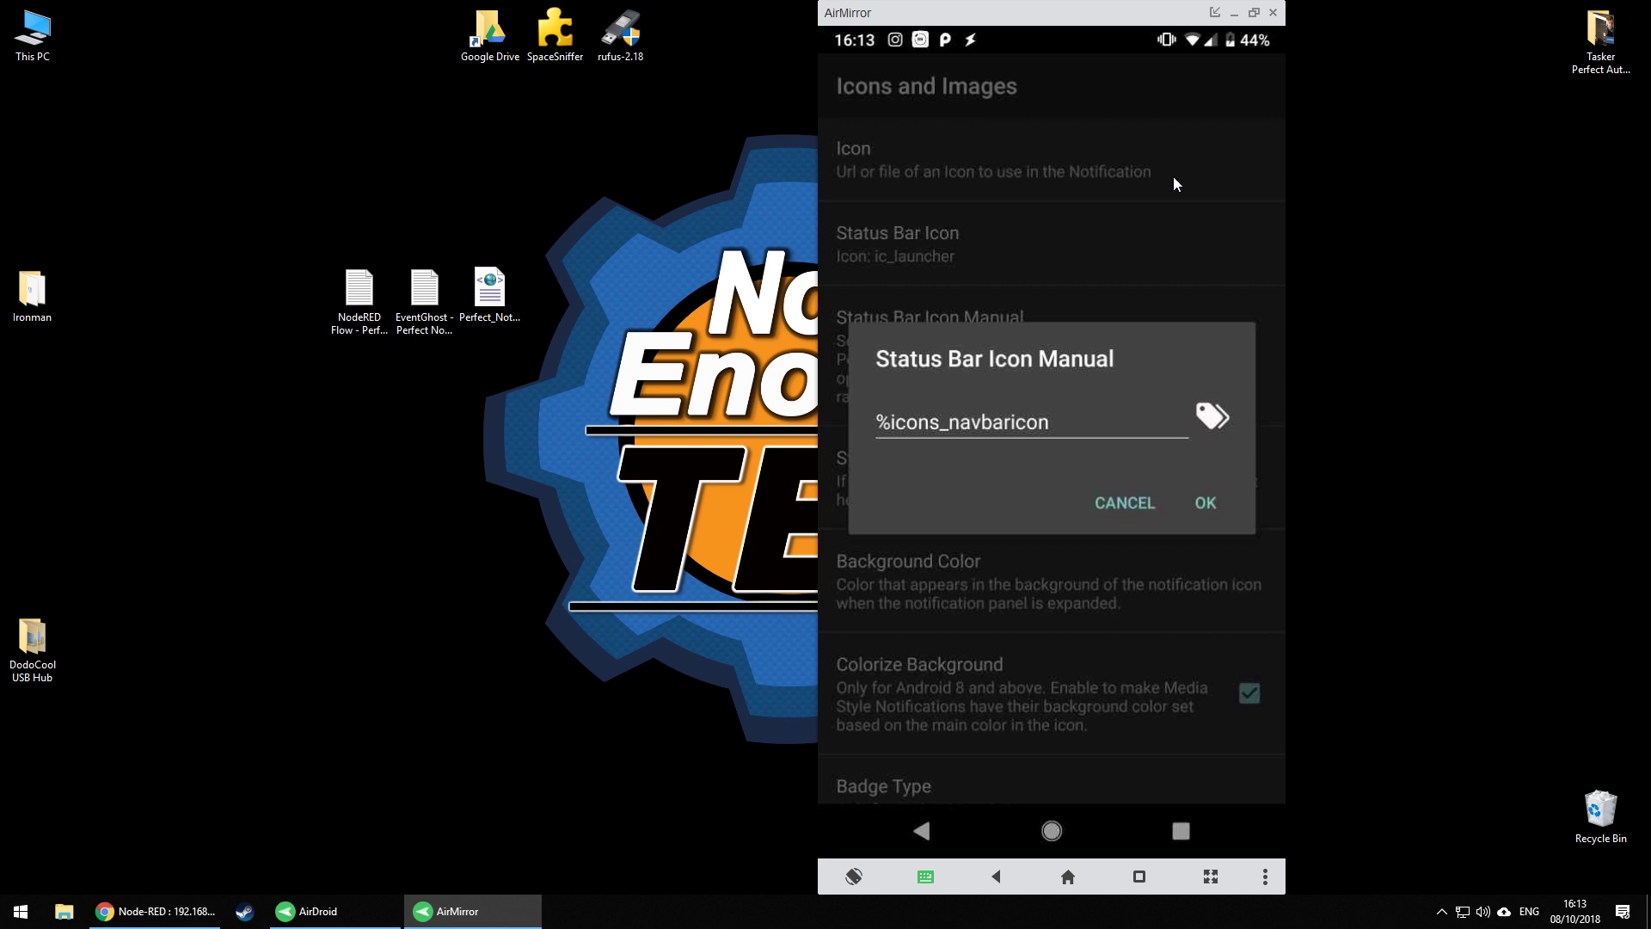
key(Escape)
key(Escape)
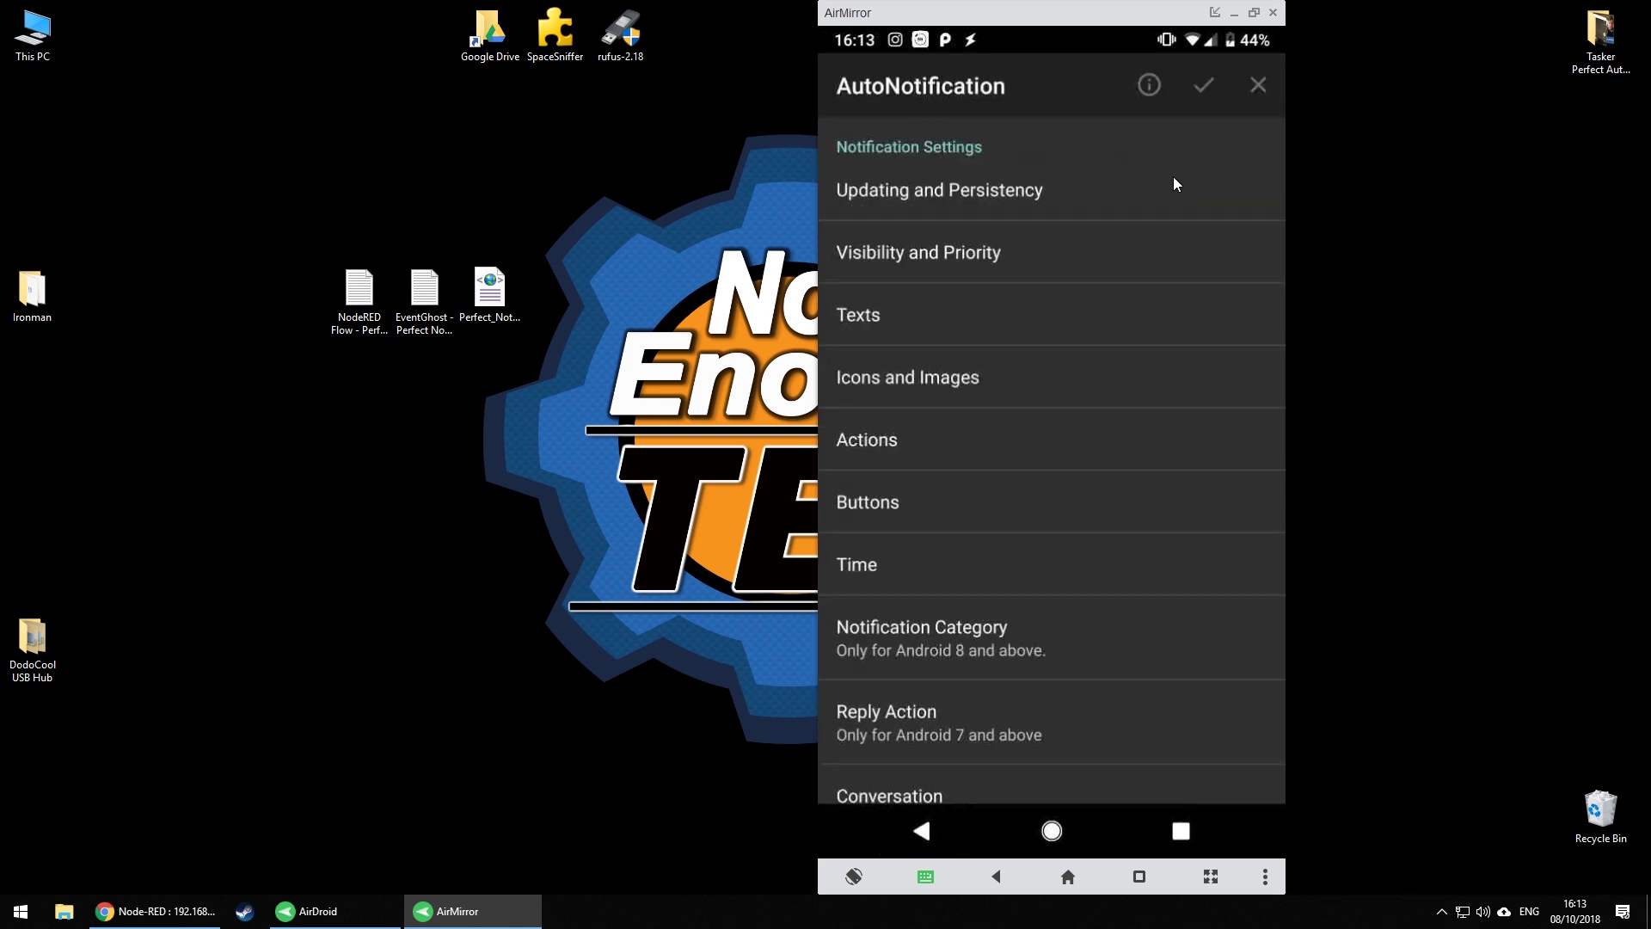
key(Escape)
key(Escape)
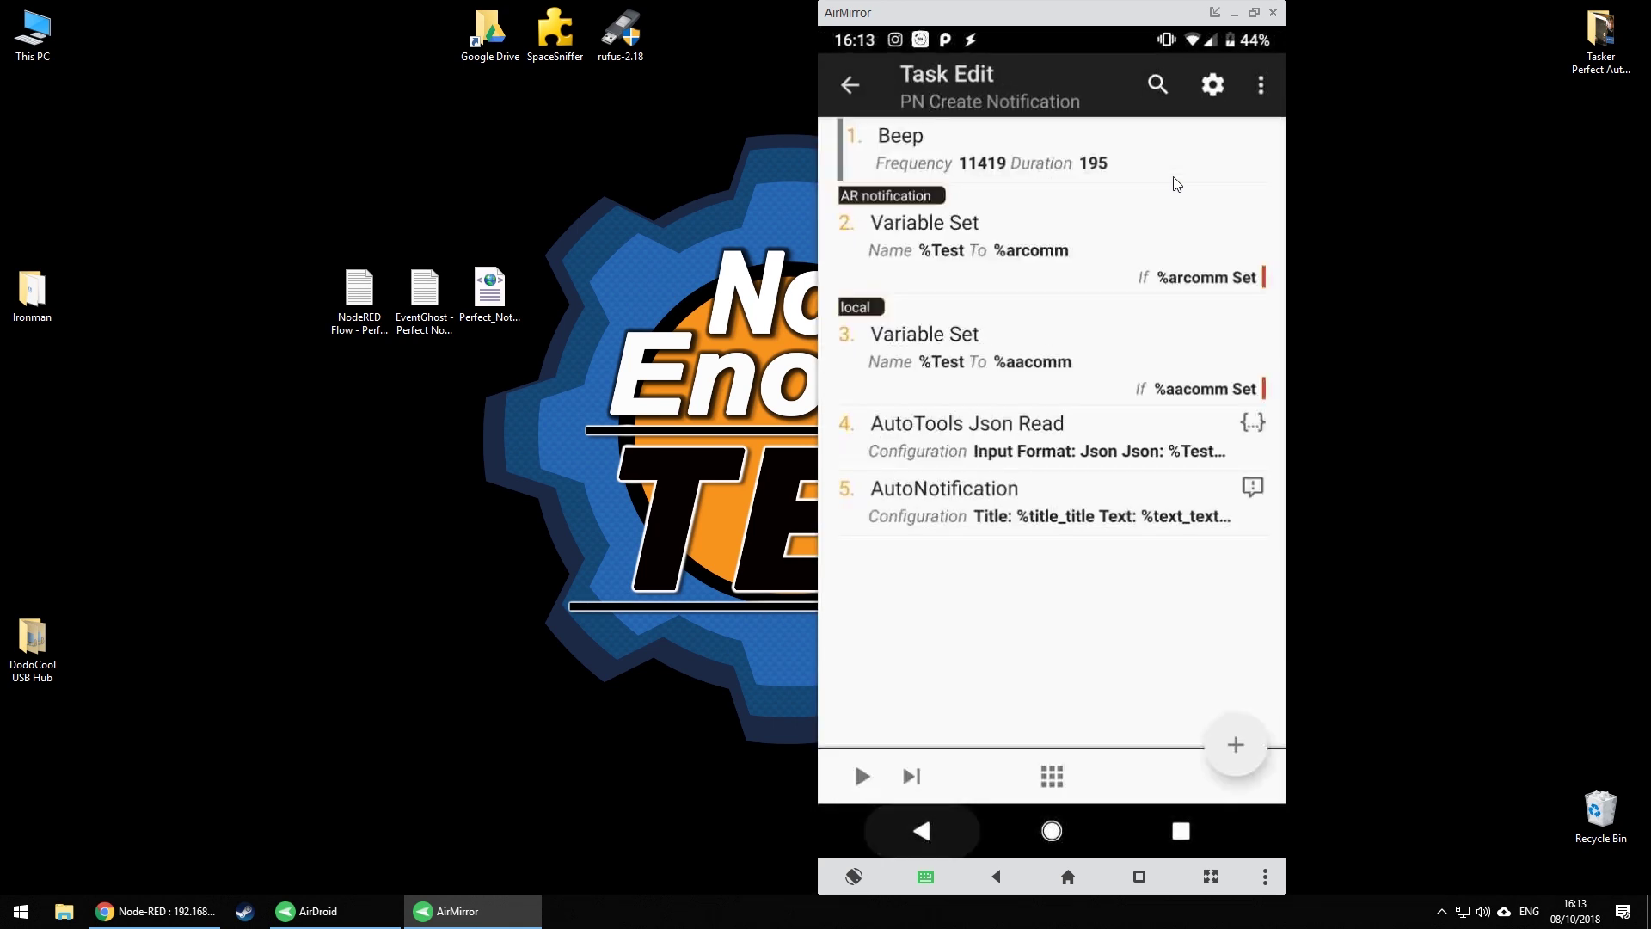
key(Escape)
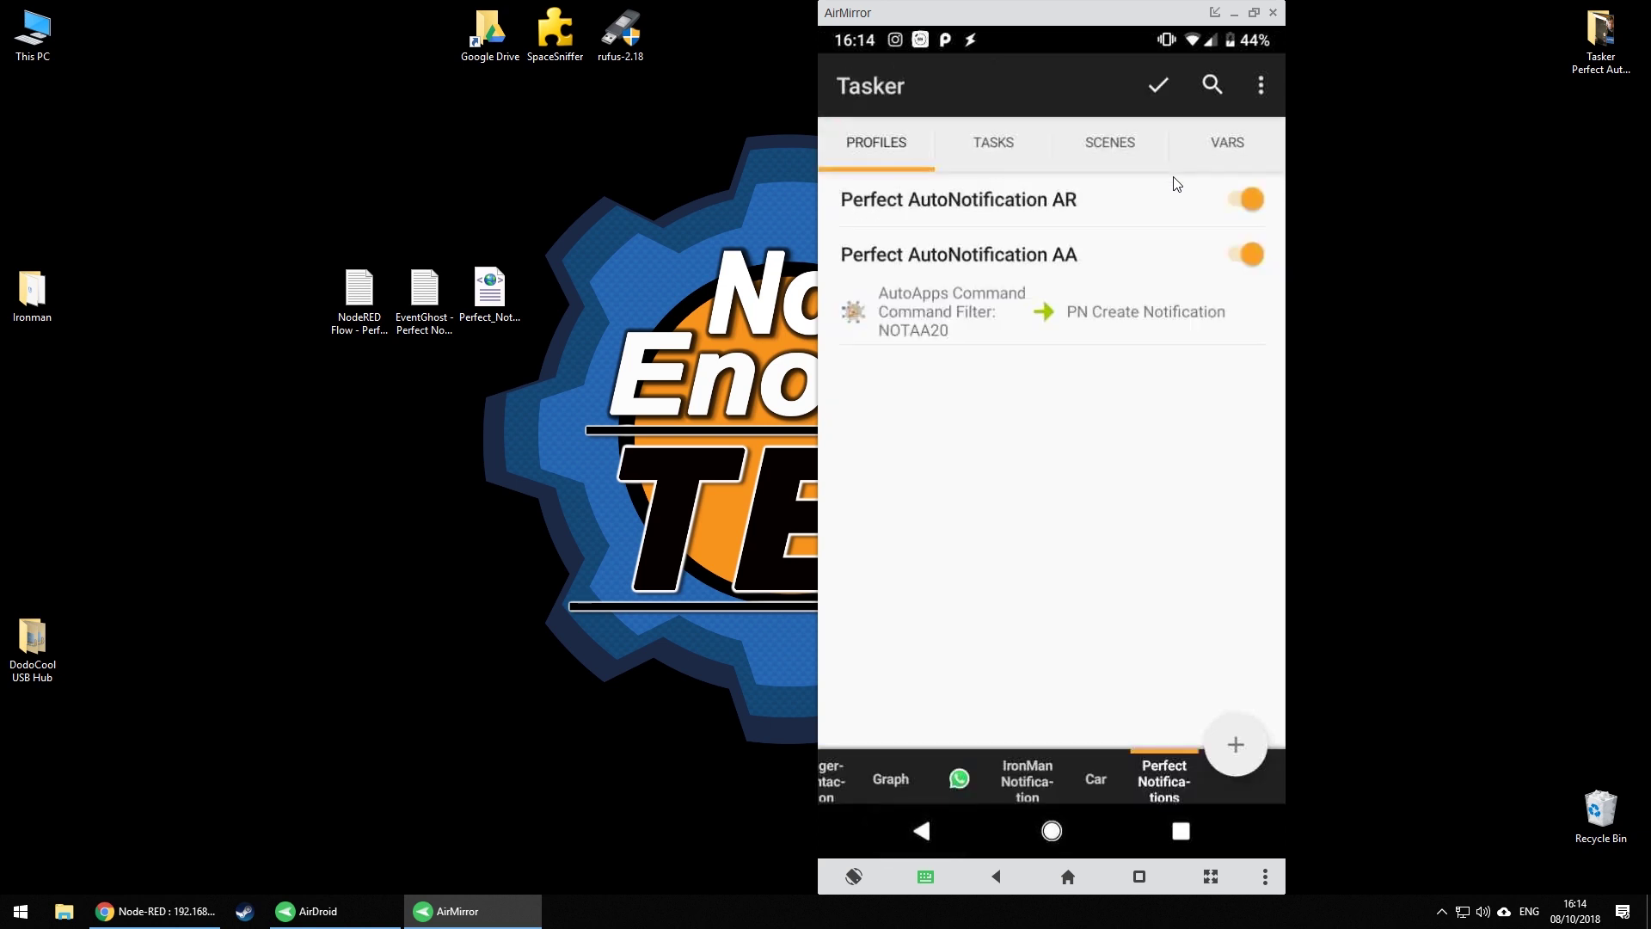
- Open the PN AR Notification task and inspect the JSON in its AutoRemote Message action
key(Right)
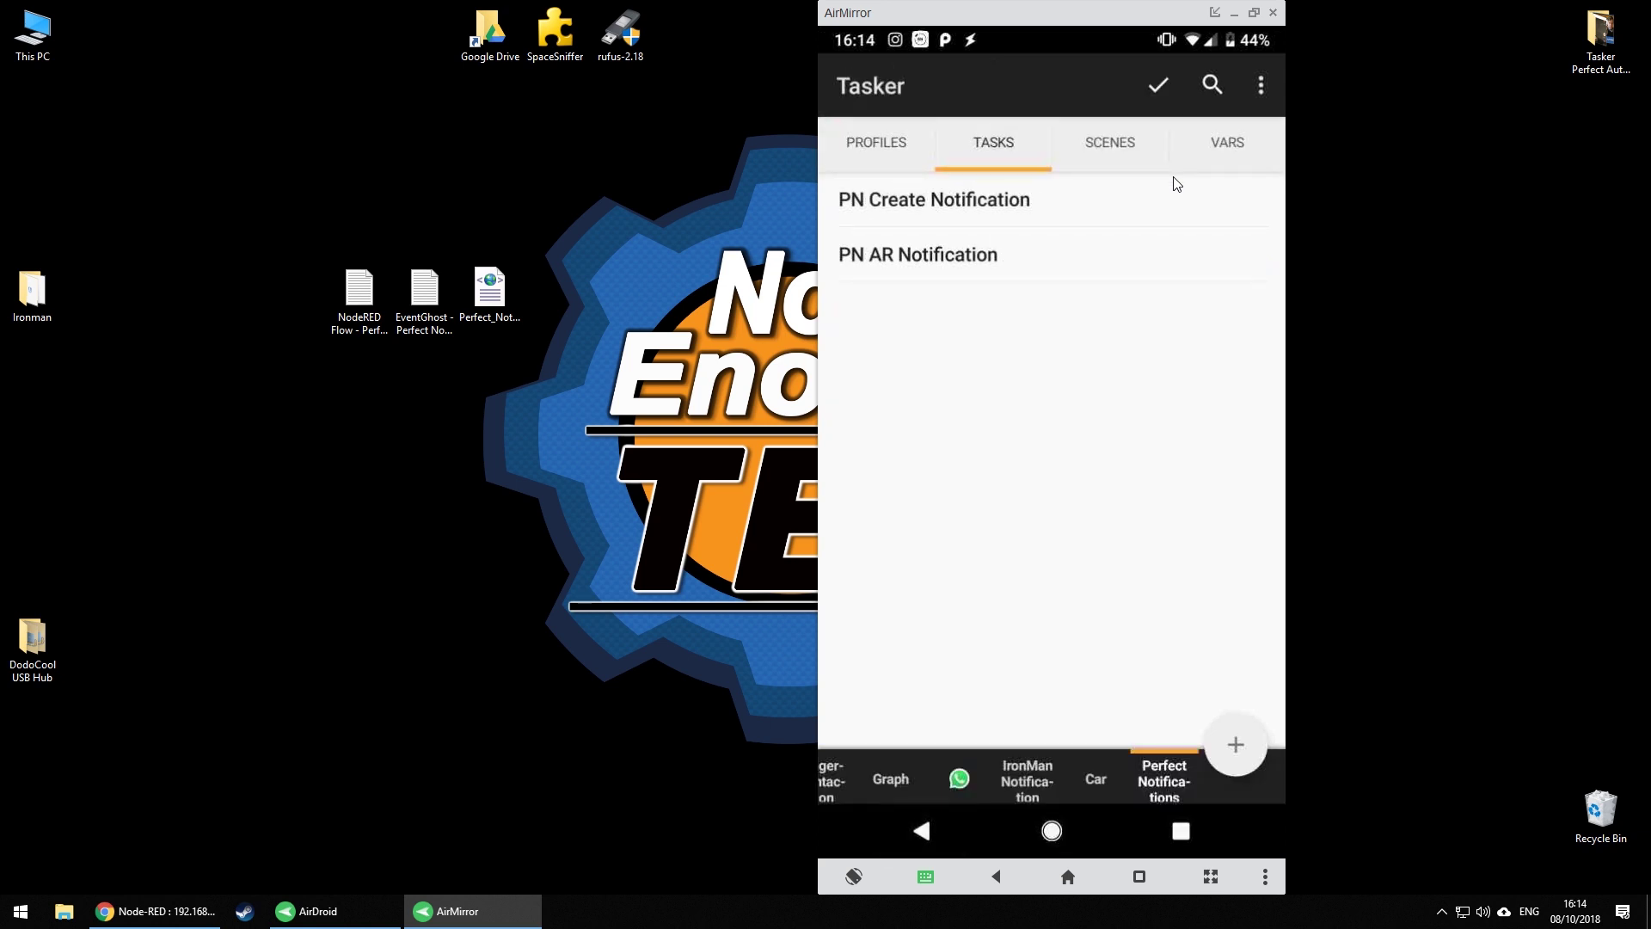
key(Down)
key(Down)
key(Return)
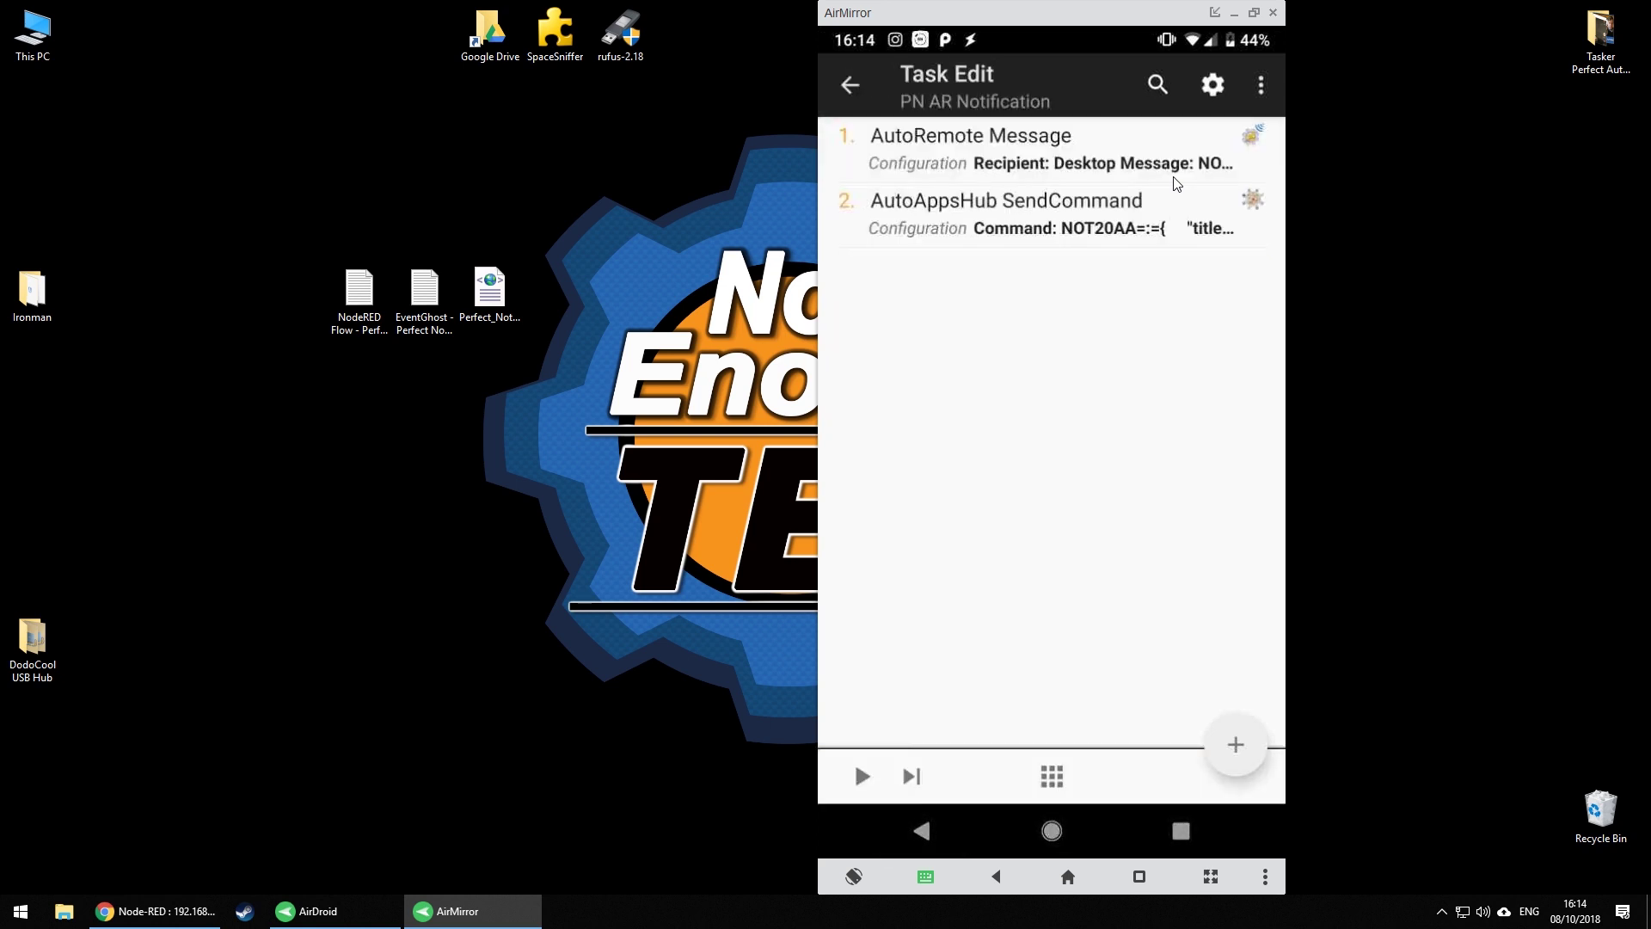
click(1176, 181)
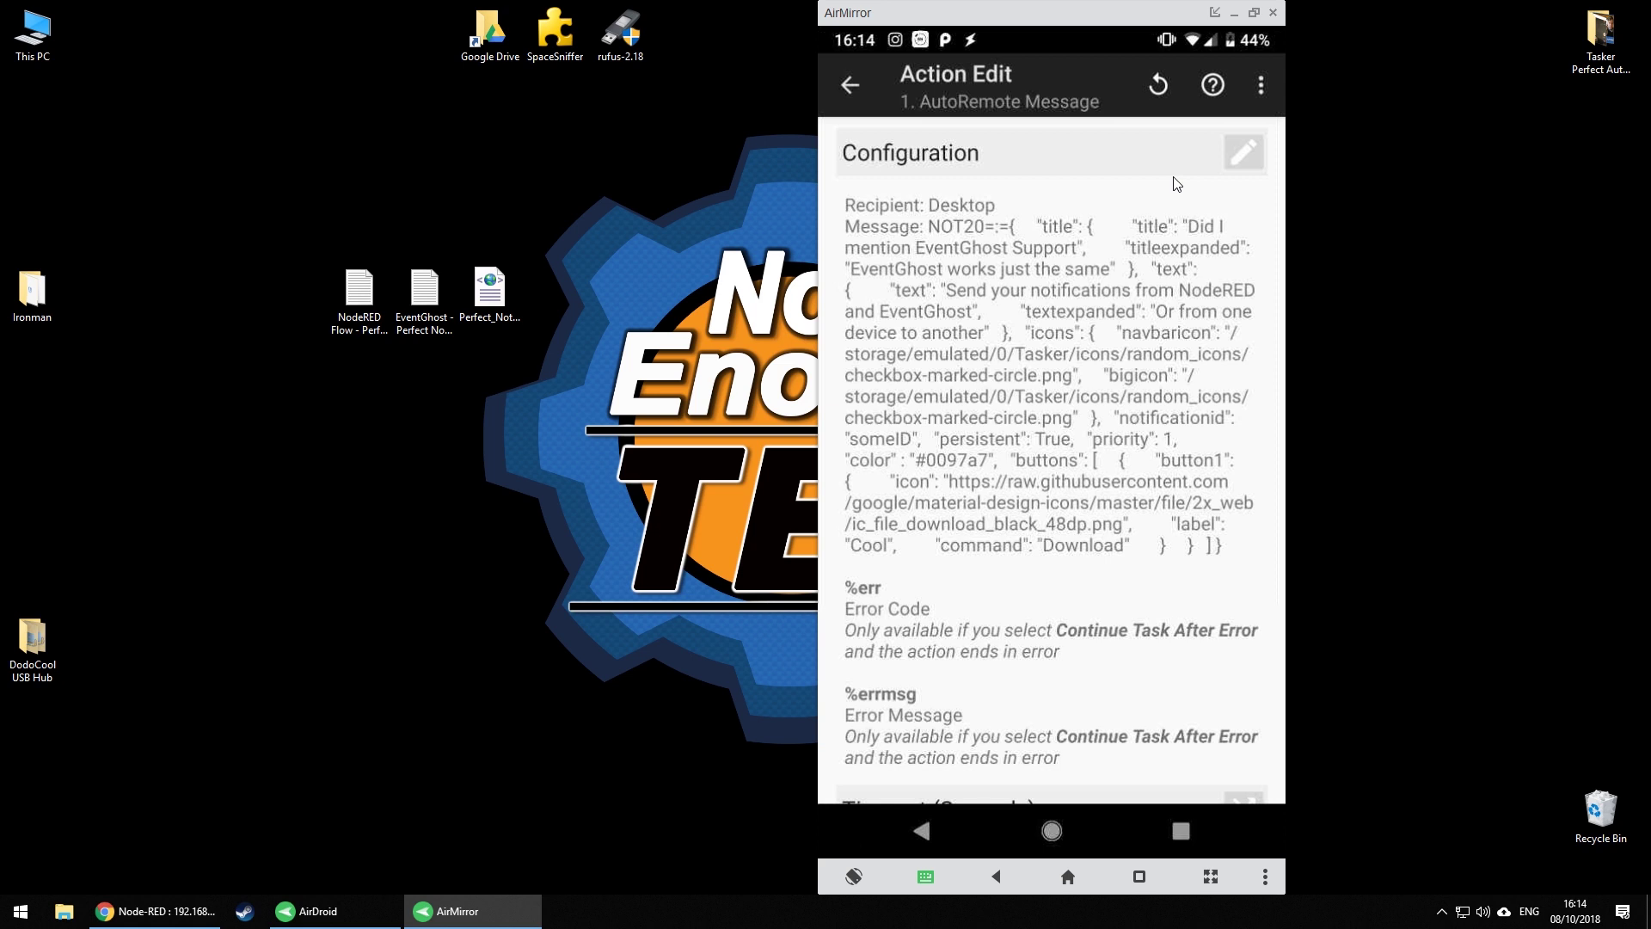
key(Escape)
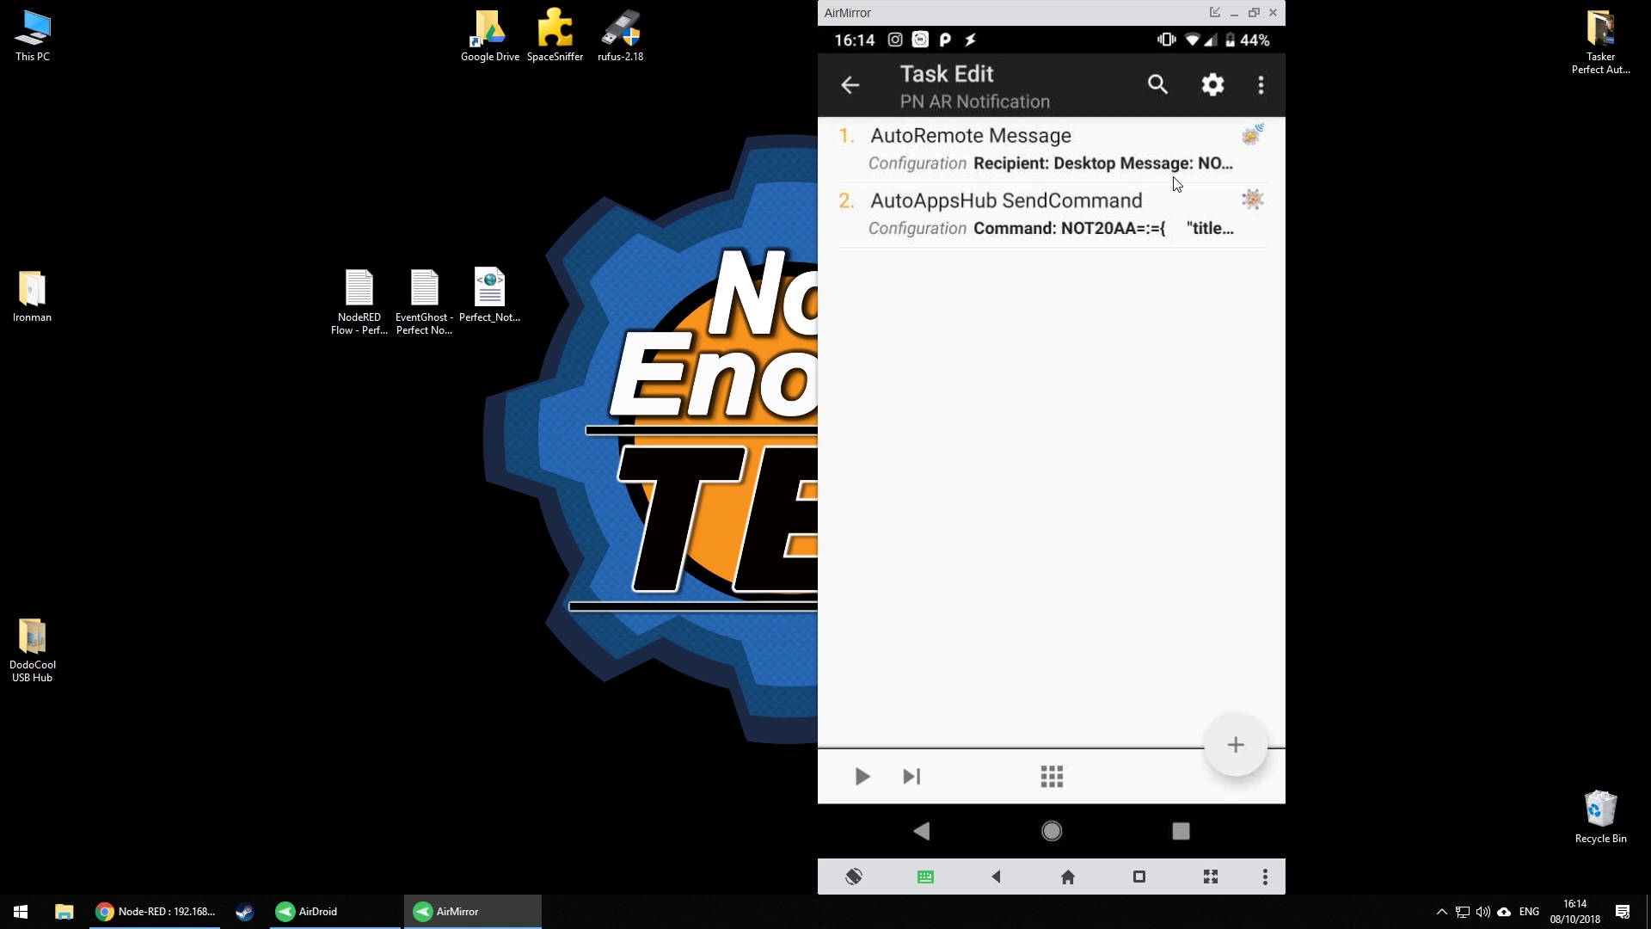
- Open the AutoAppsHub SendCommand action to view its NOT20AA notification JSON command
click(1175, 182)
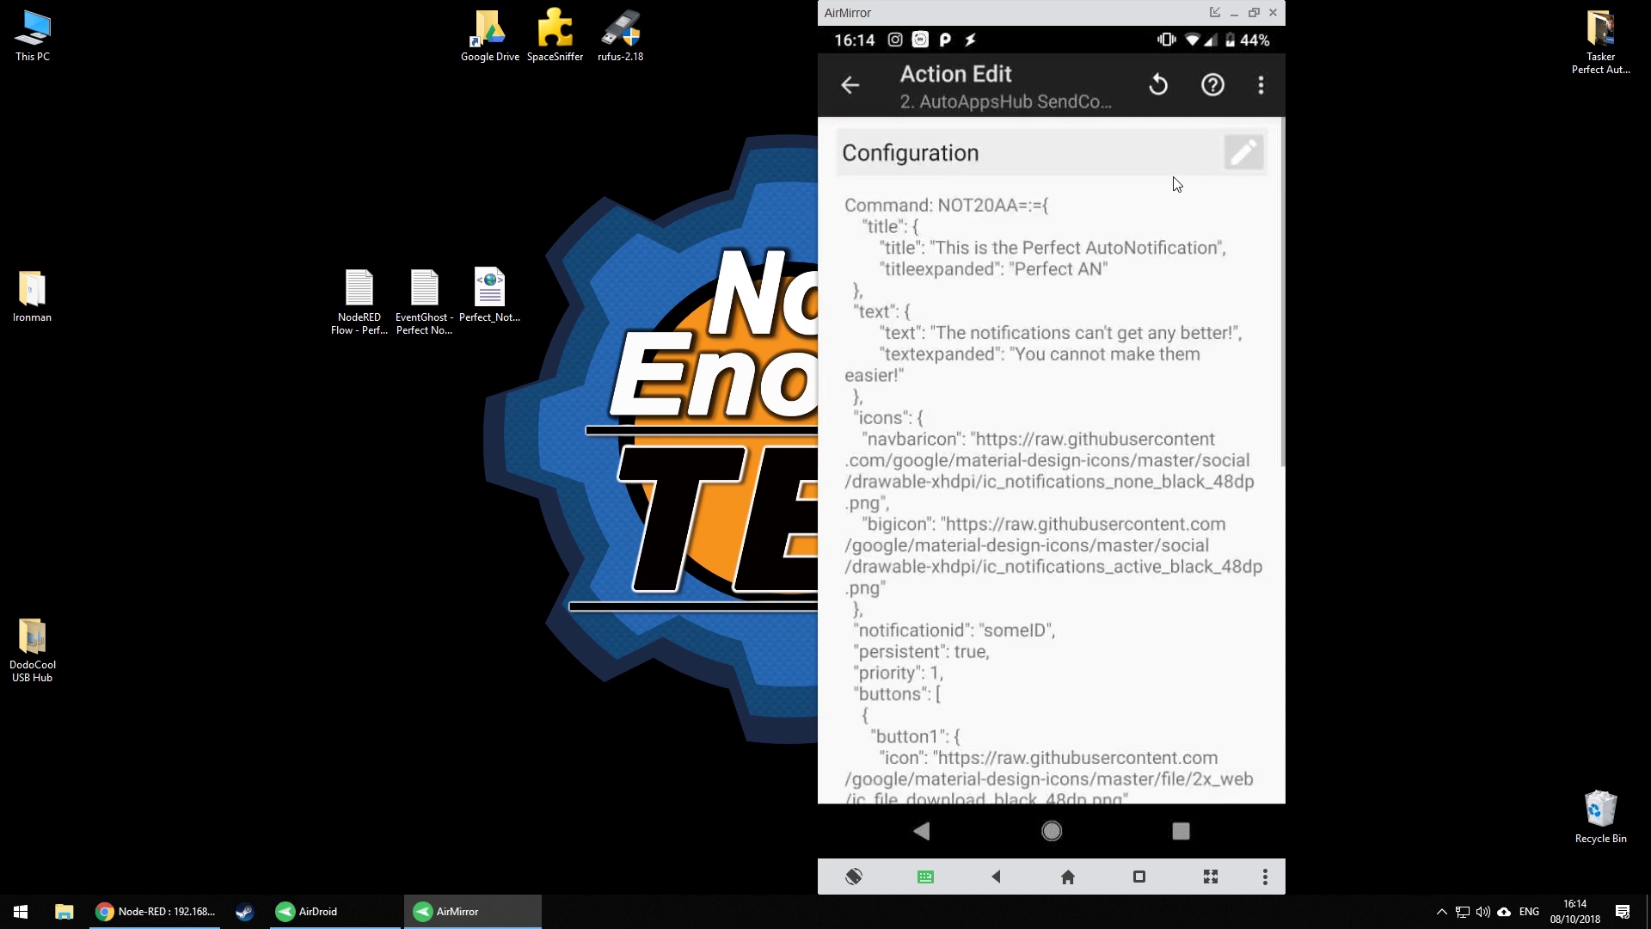